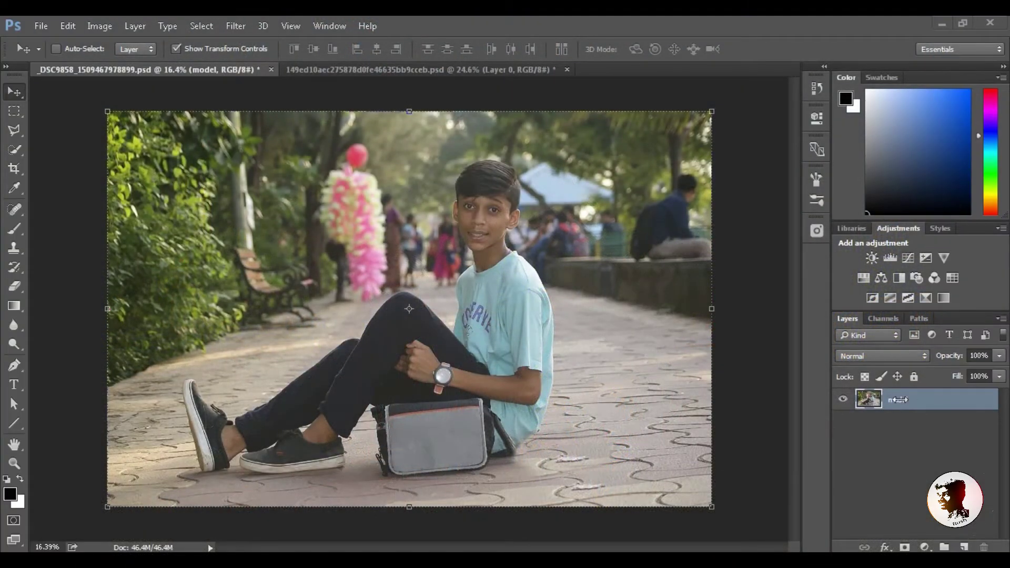
- Drag the model layer onto New Layer to create a 'model copy' above it
left_click(934, 401)
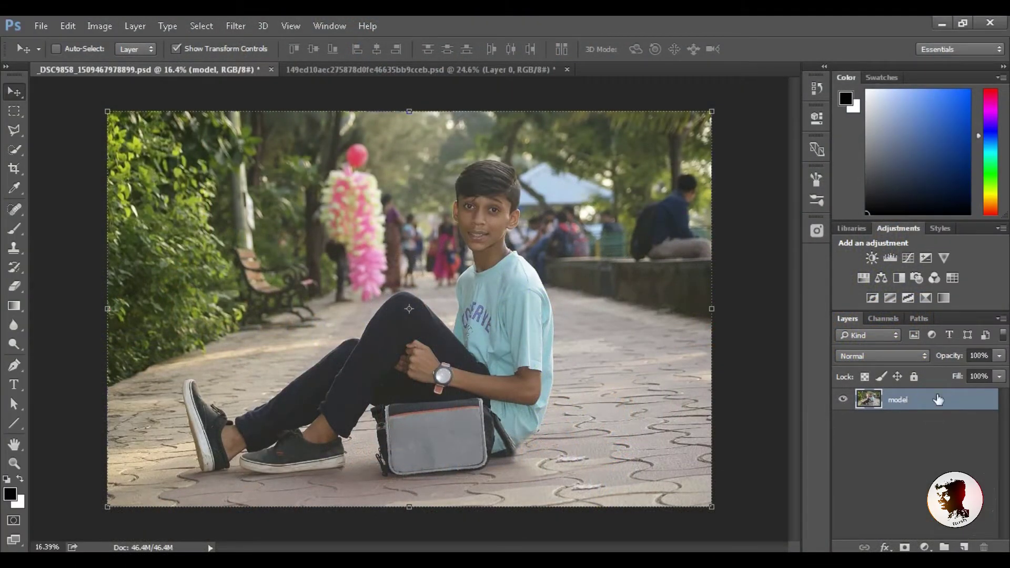
left_click_drag(941, 408, 963, 544)
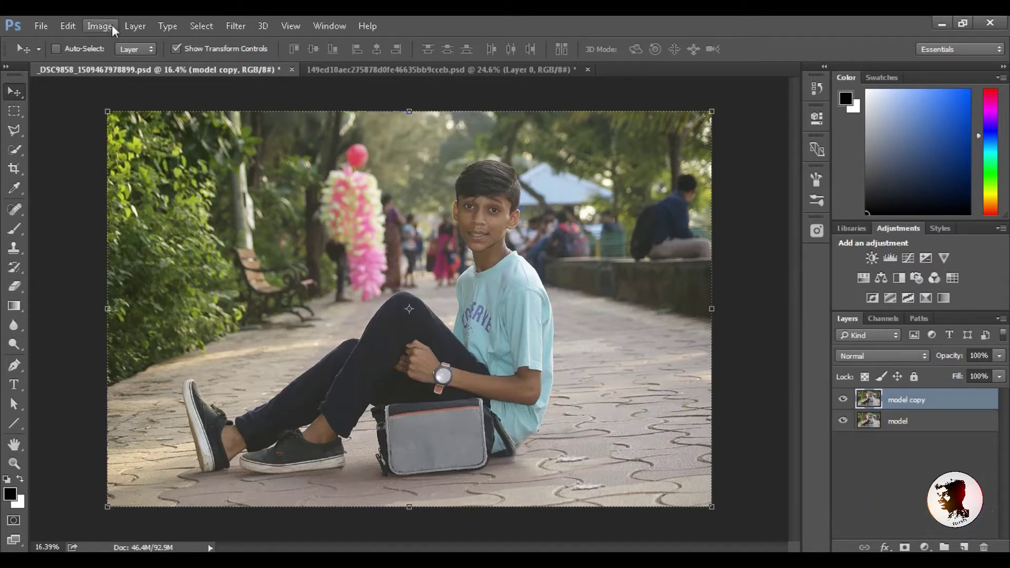
- Apply Brightness/Contrast to model copy with brightness 23 and contrast 11
left_click(125, 25)
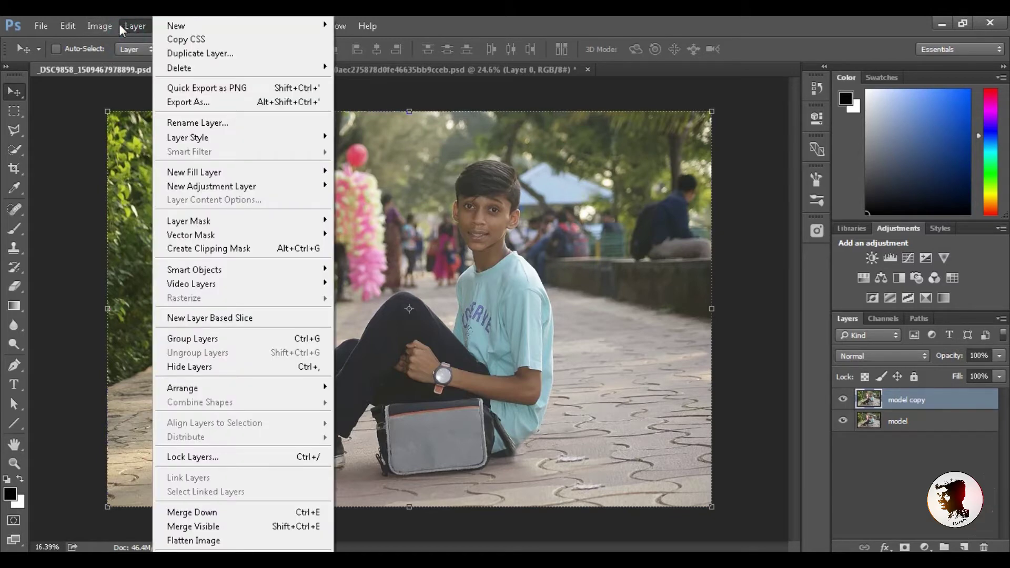
mouse_move(122, 63)
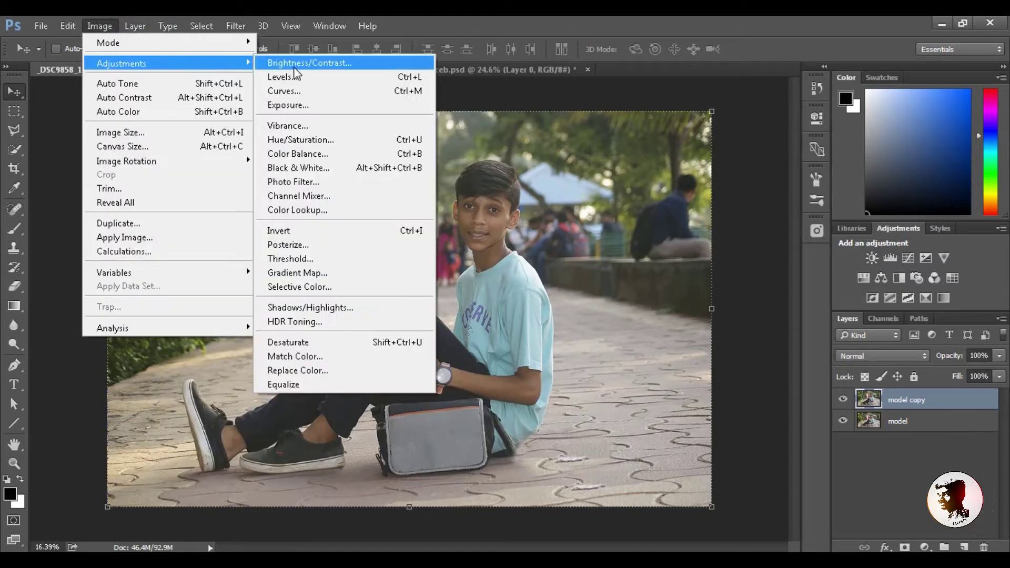
left_click(294, 66)
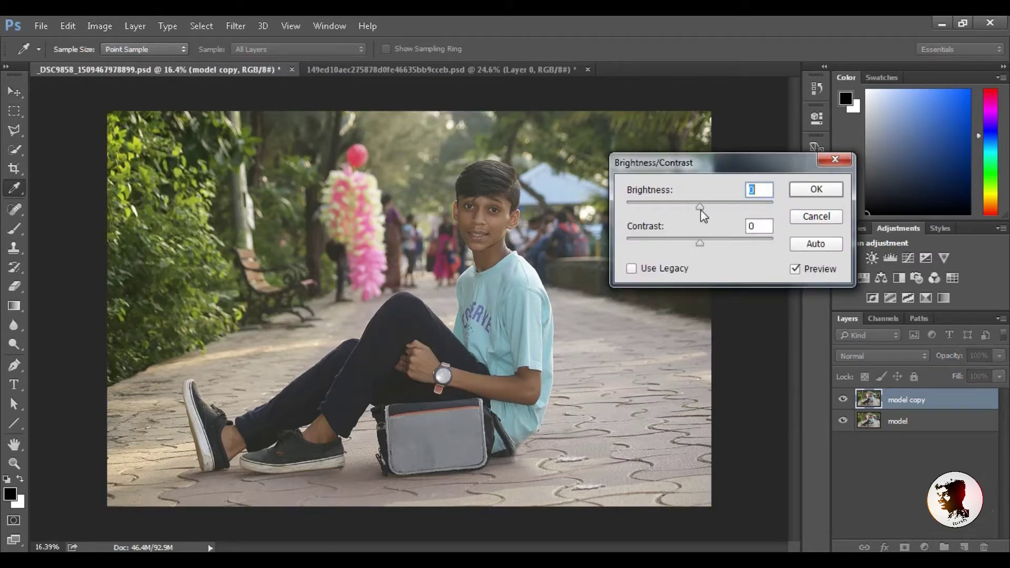
left_click_drag(709, 209, 721, 243)
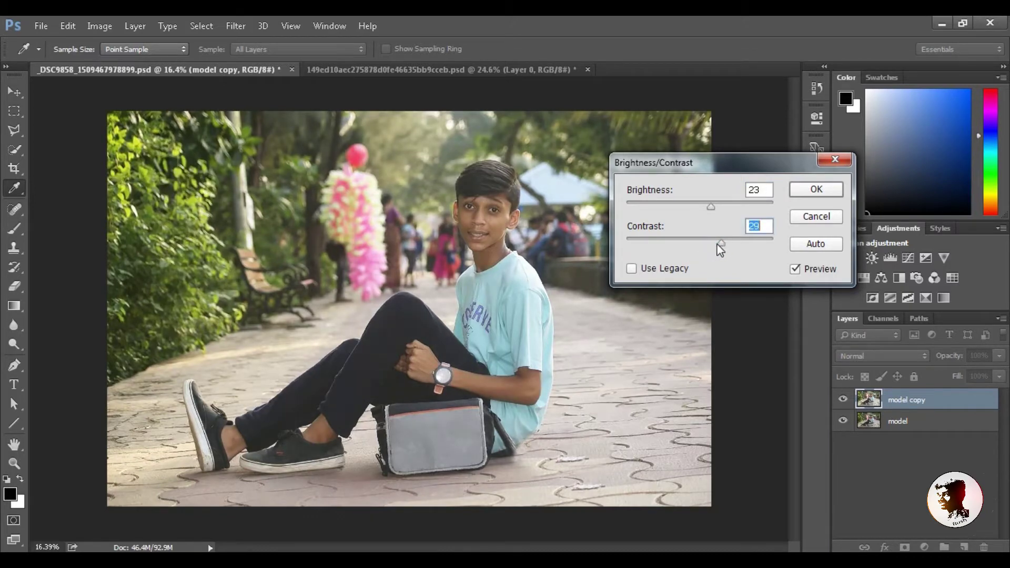
left_click_drag(723, 244, 711, 249)
left_click(817, 193)
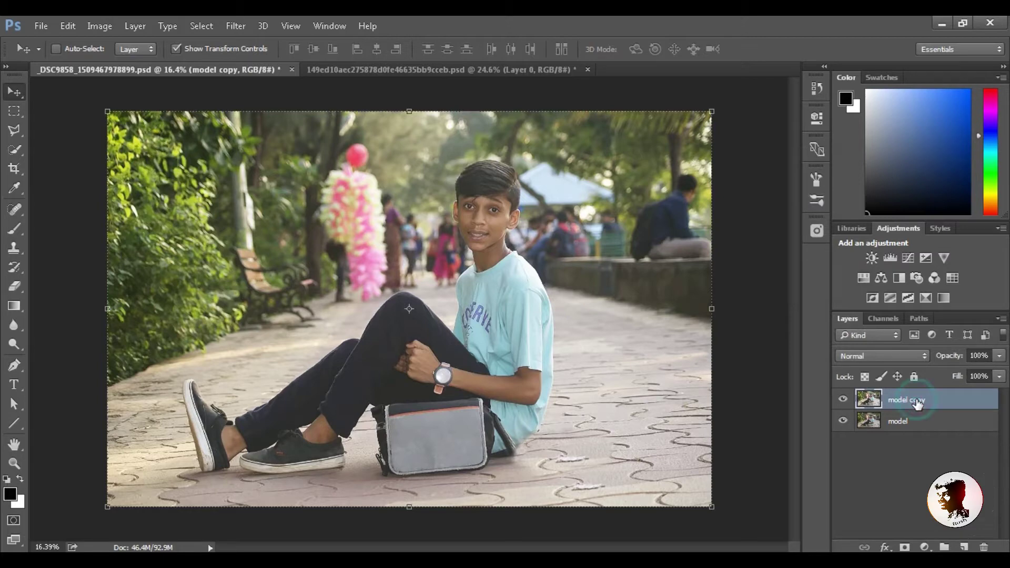
- Give model copy an inverted black mask and brush white over the boy's face and arm
left_click(904, 547)
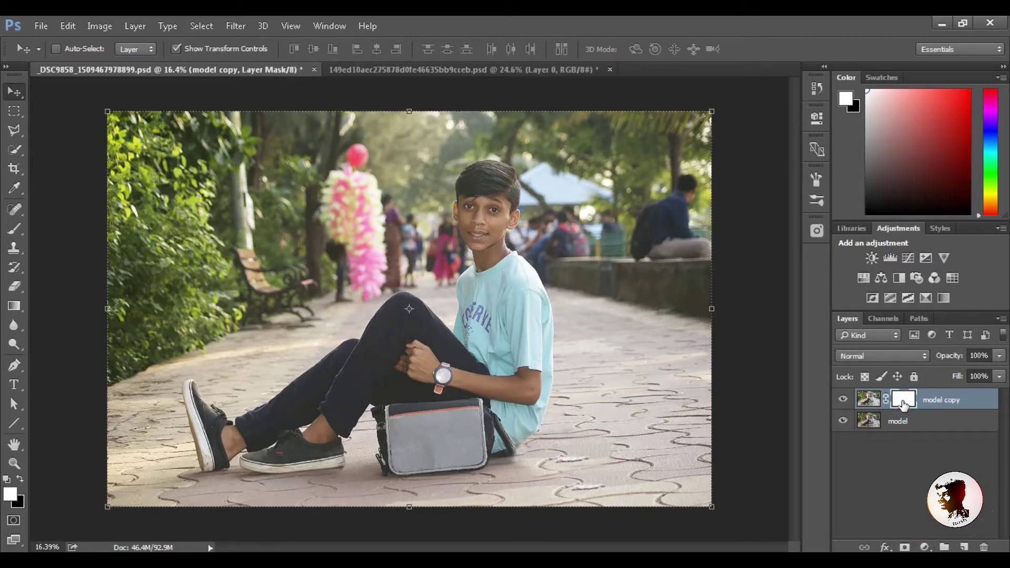
key("ctrl+i")
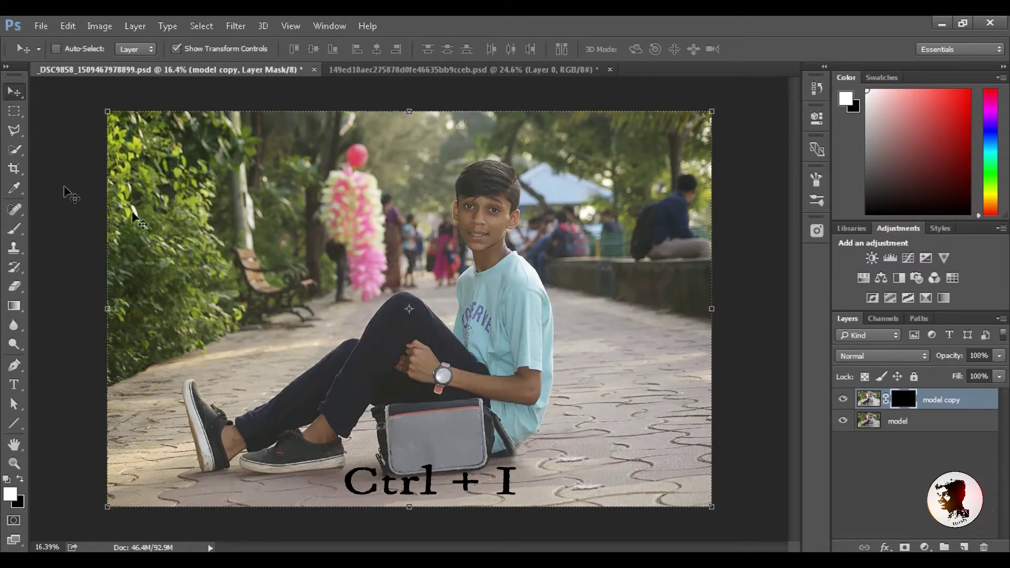
left_click(15, 229)
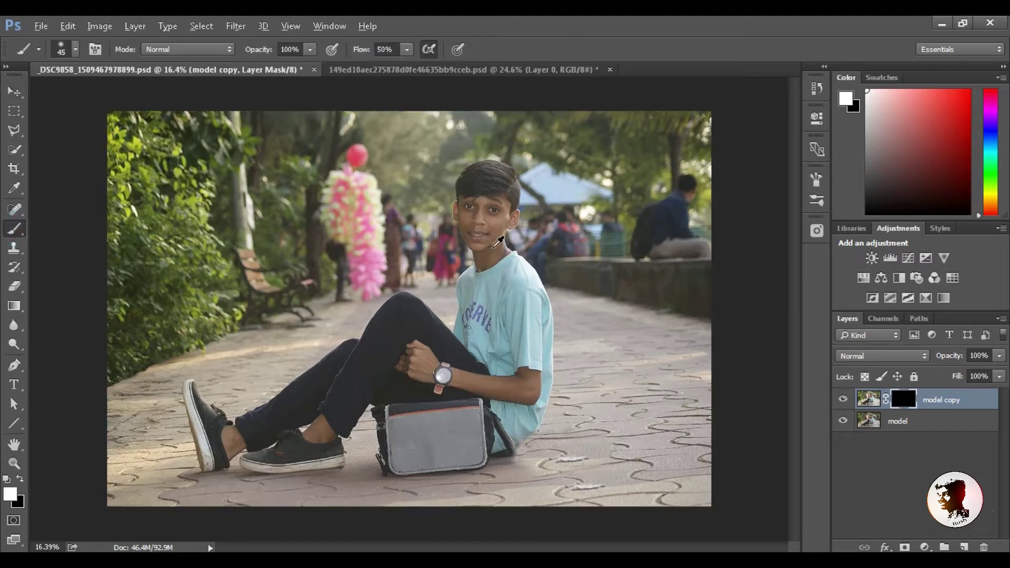
scroll(497, 241, "up", 3)
scroll(499, 213, "up", 3)
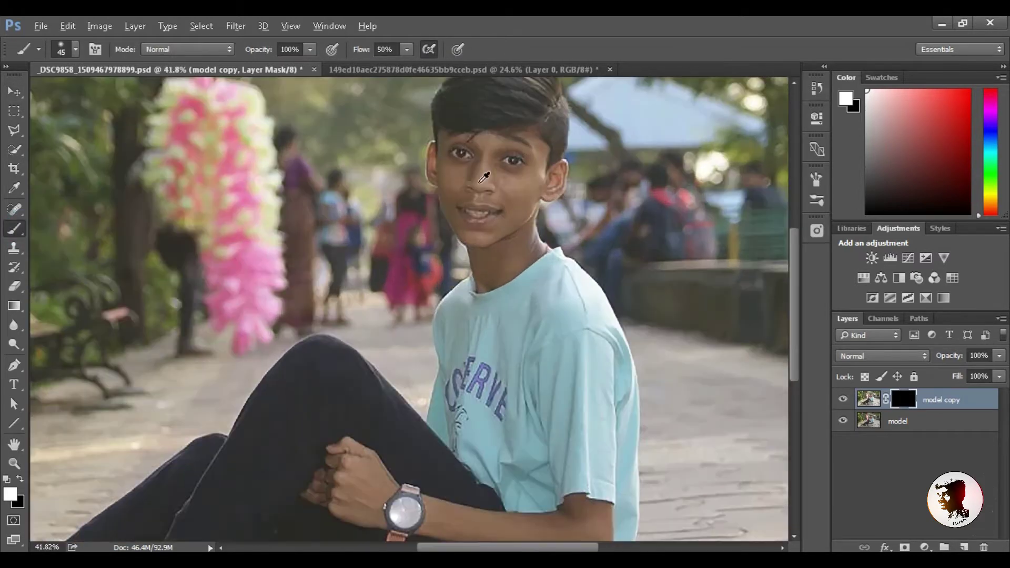
scroll(483, 179, "up", 2)
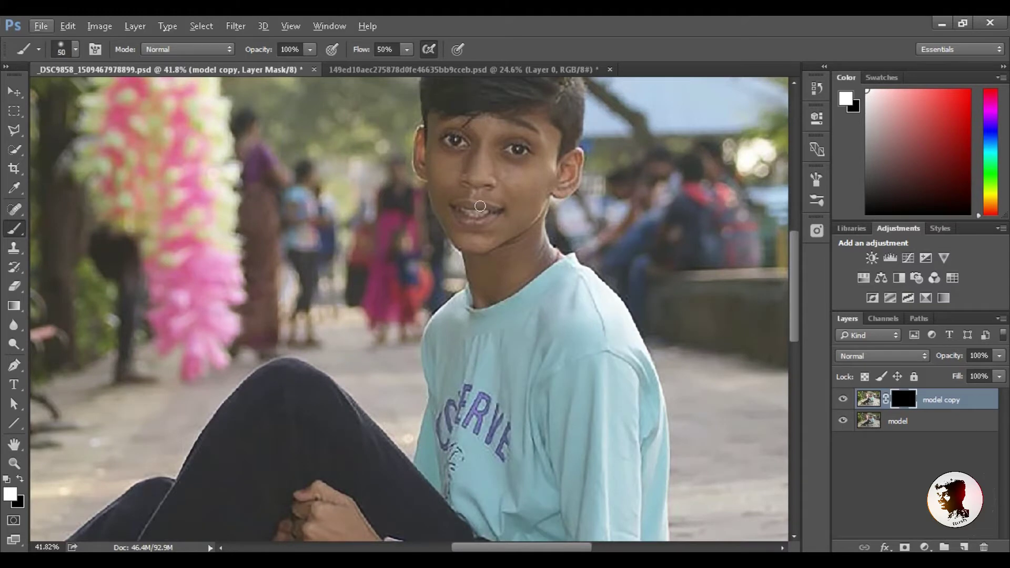
mouse_move(451, 139)
left_mouse_down()
mouse_move(503, 276)
mouse_move(558, 158)
left_mouse_up()
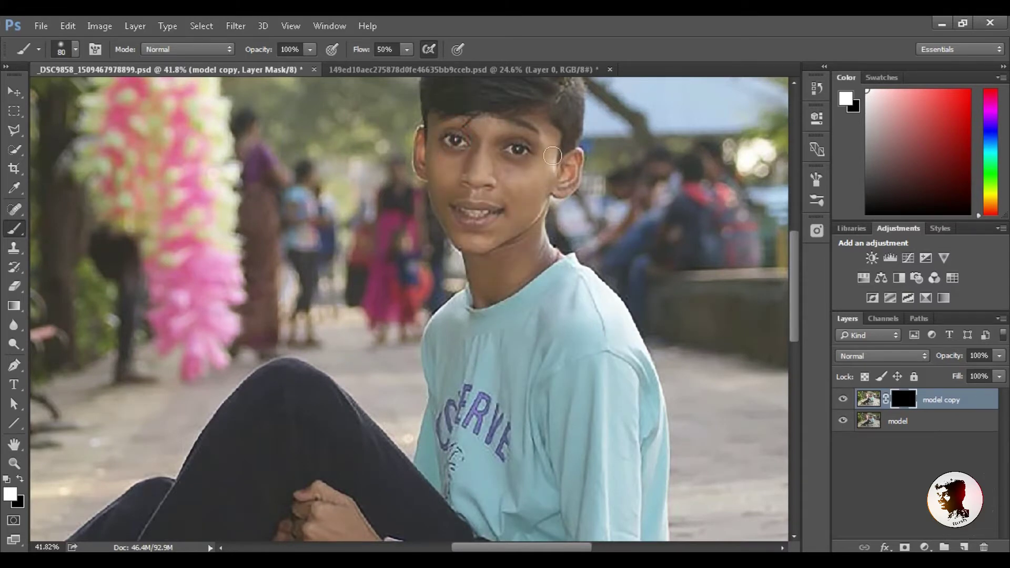
scroll(545, 412, "down", 5)
mouse_move(546, 412)
left_mouse_down()
mouse_move(546, 384)
mouse_move(304, 298)
left_mouse_up()
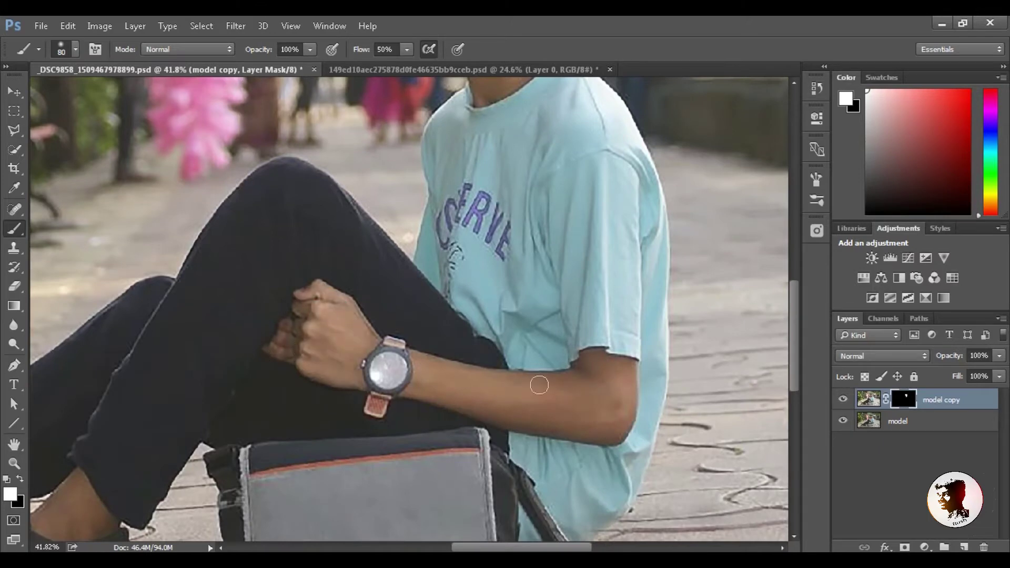
scroll(586, 408, "down", 5)
scroll(192, 461, "up", 3)
right_click(903, 400)
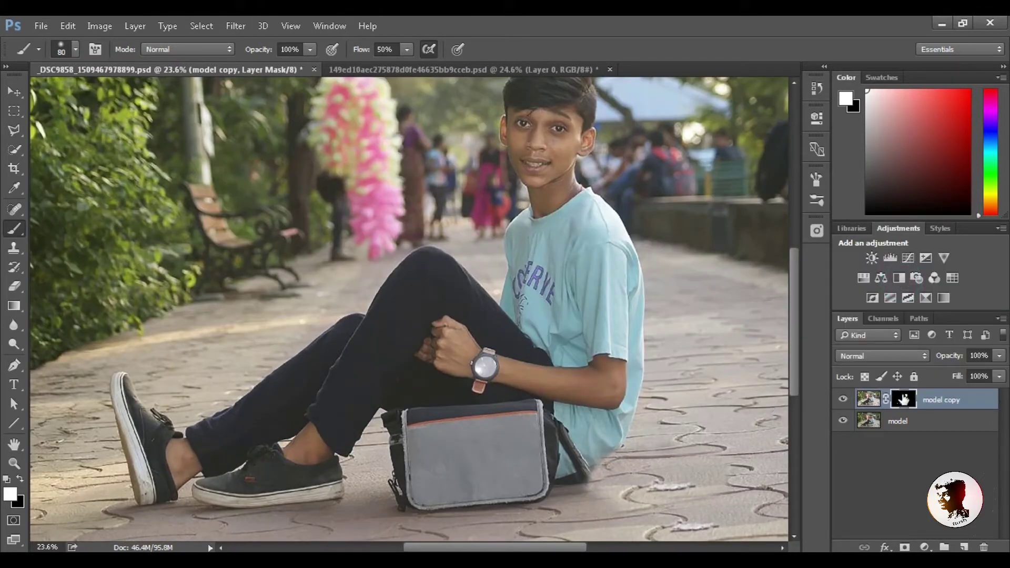
- Apply the layer mask to model copy and toggle its visibility to compare the edit
right_click(903, 402)
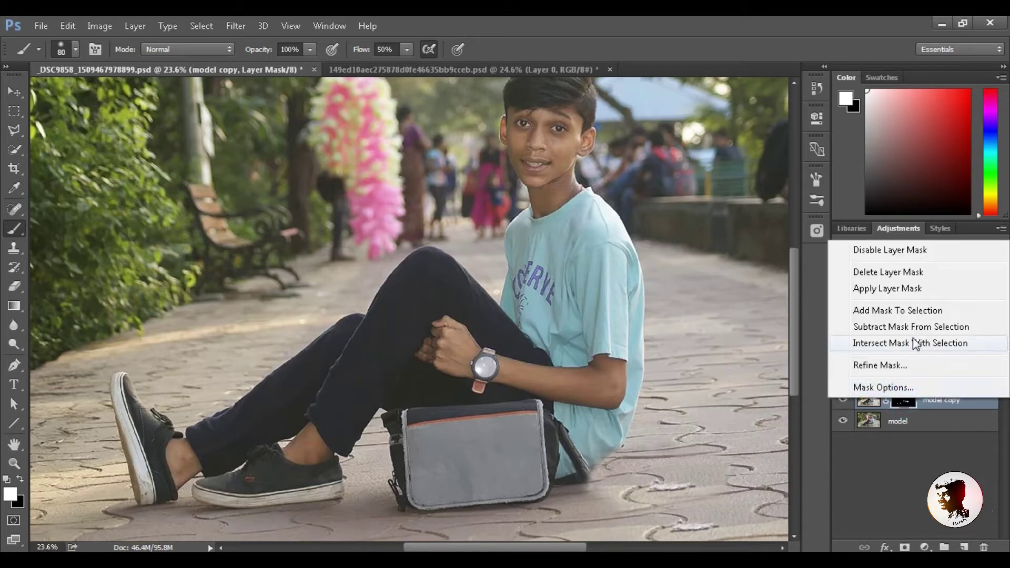
left_click(904, 288)
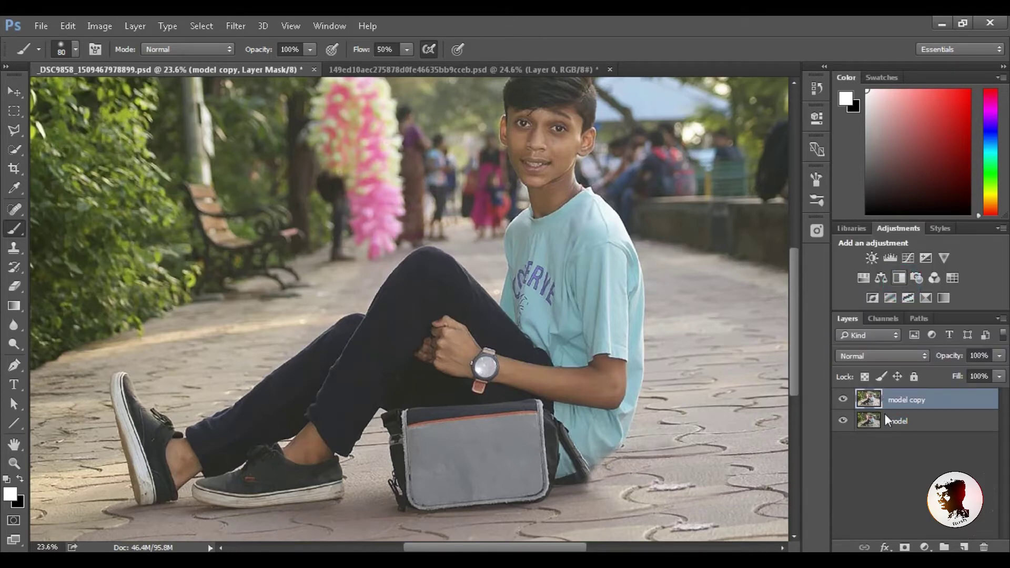
left_click(844, 400)
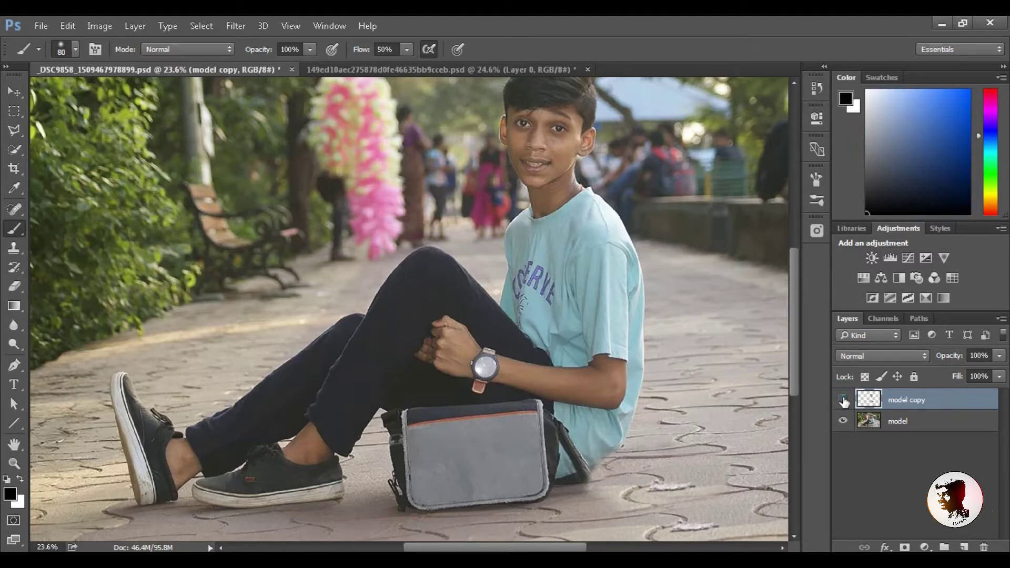
left_click(843, 401)
left_click(844, 401)
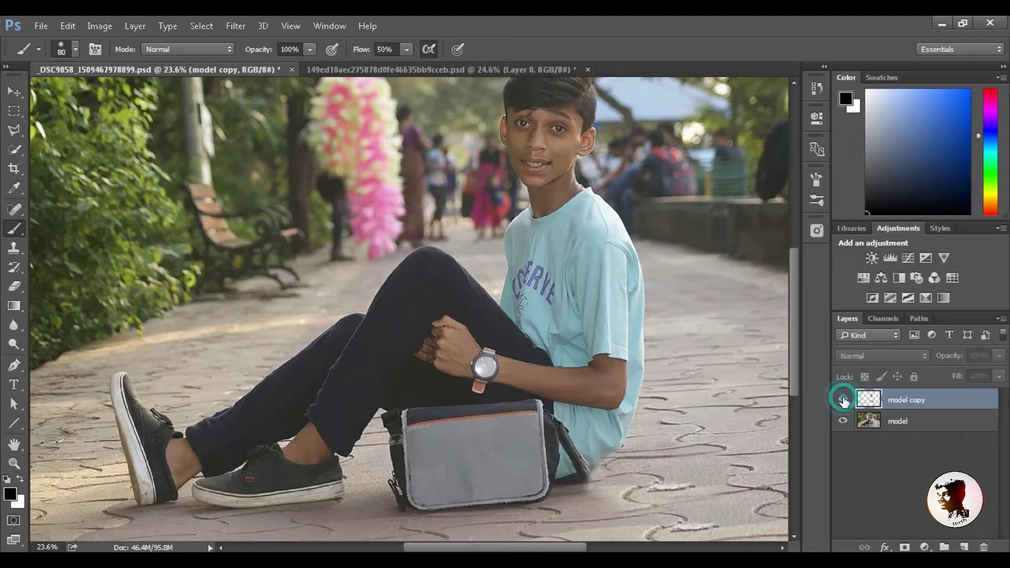
left_click(843, 402)
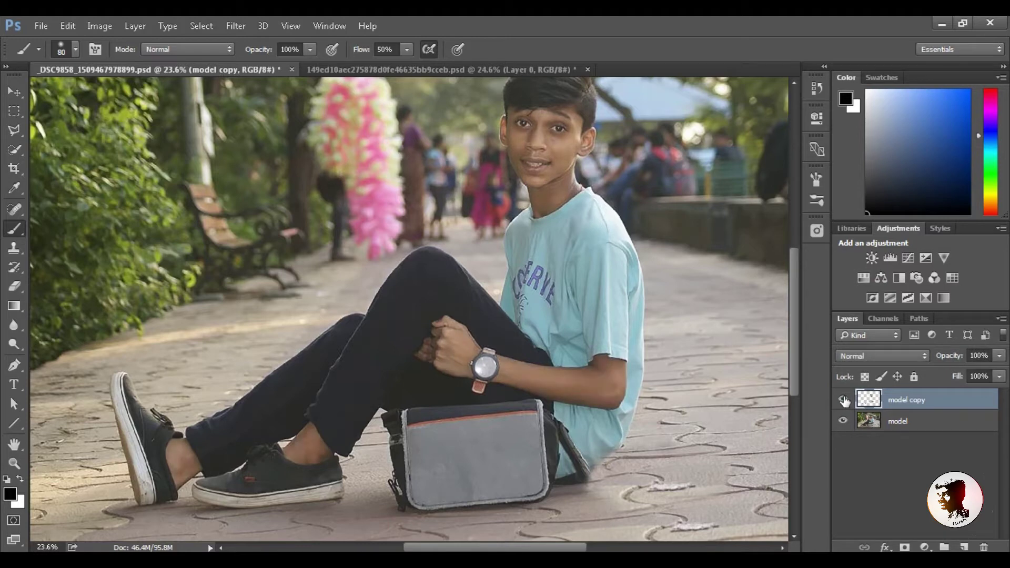
- Merge model copy down into model, then duplicate model as a new copy
right_click(908, 411)
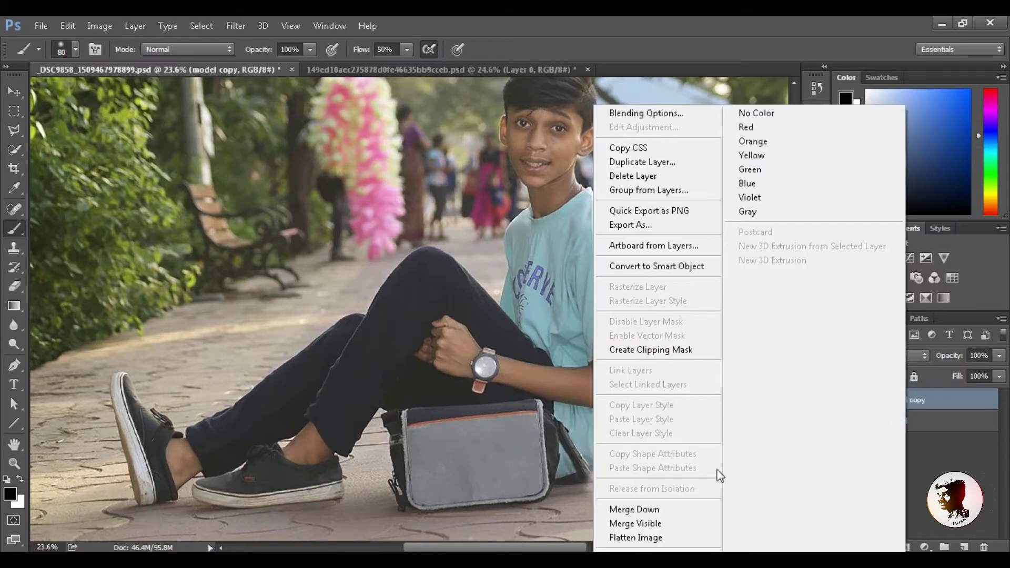
left_click(664, 511)
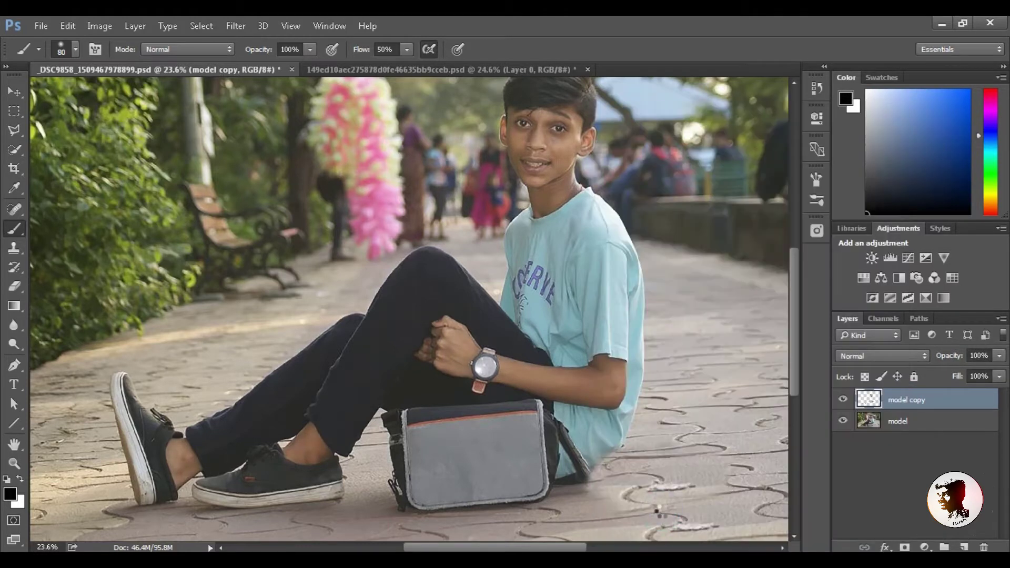
left_click_drag(911, 401, 964, 546)
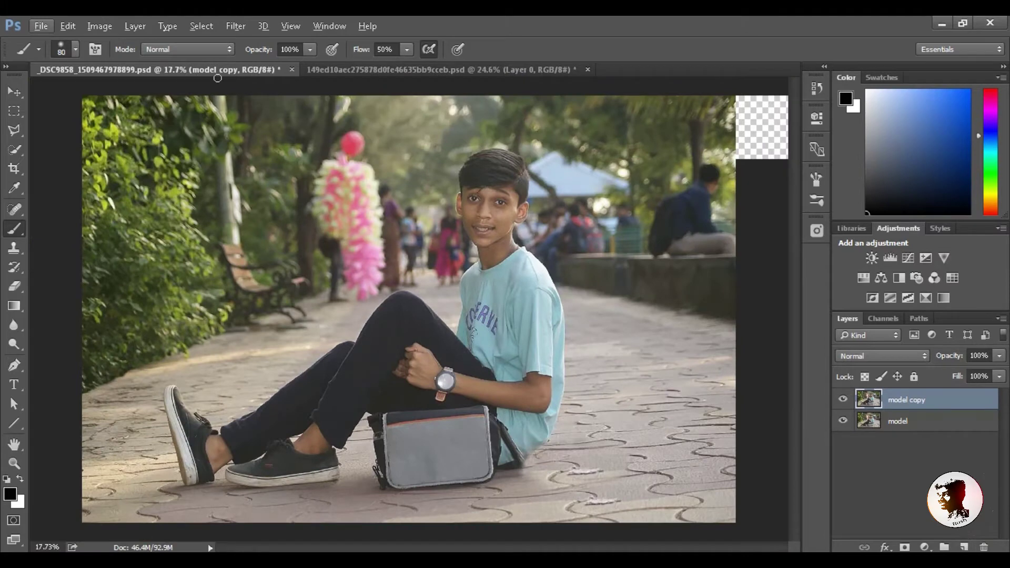
- Apply Levels to the new model copy with the midtone gamma set to 0.81
left_click(95, 22)
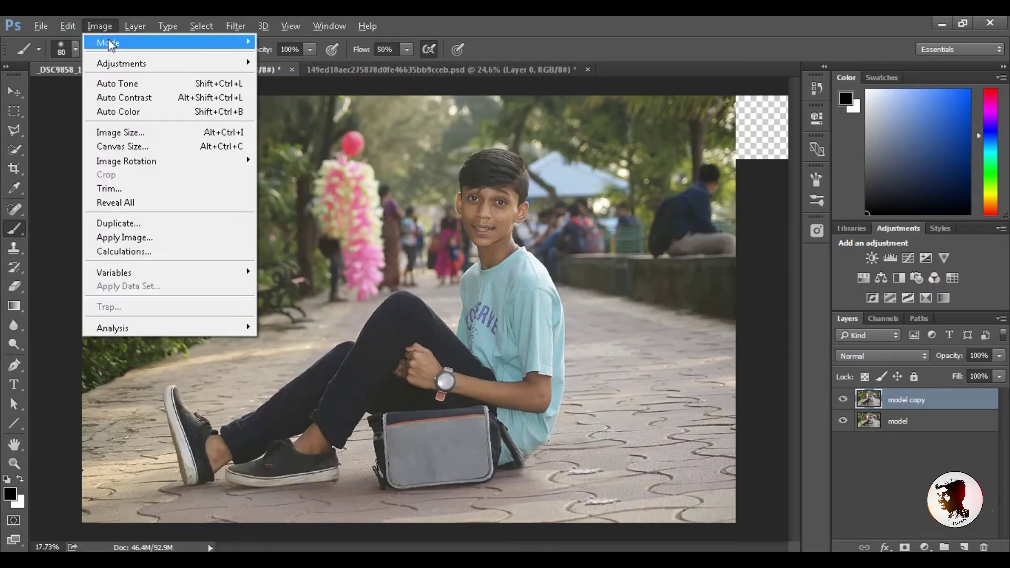
mouse_move(121, 63)
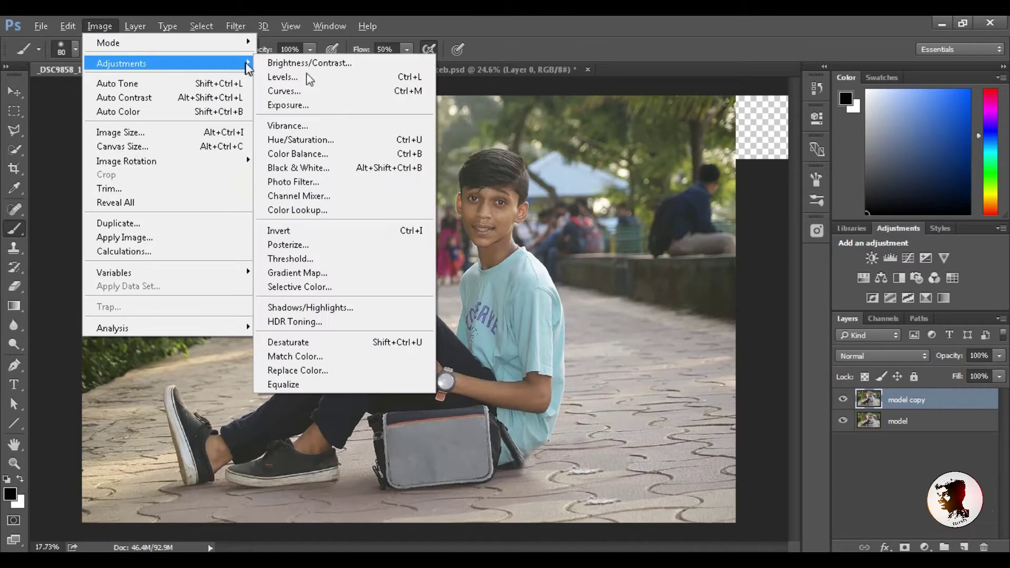
left_click(307, 77)
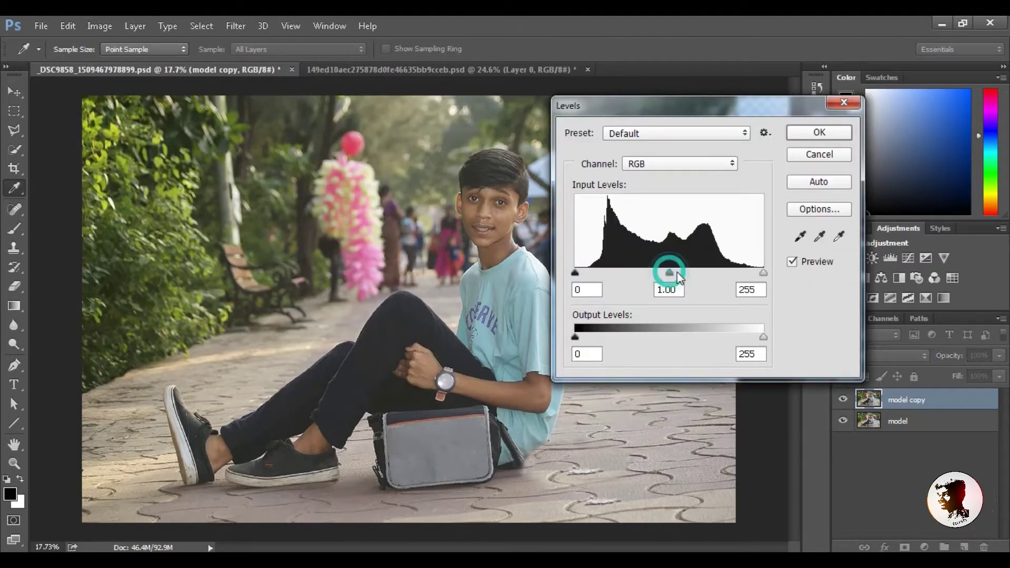
left_click_drag(670, 273, 682, 273)
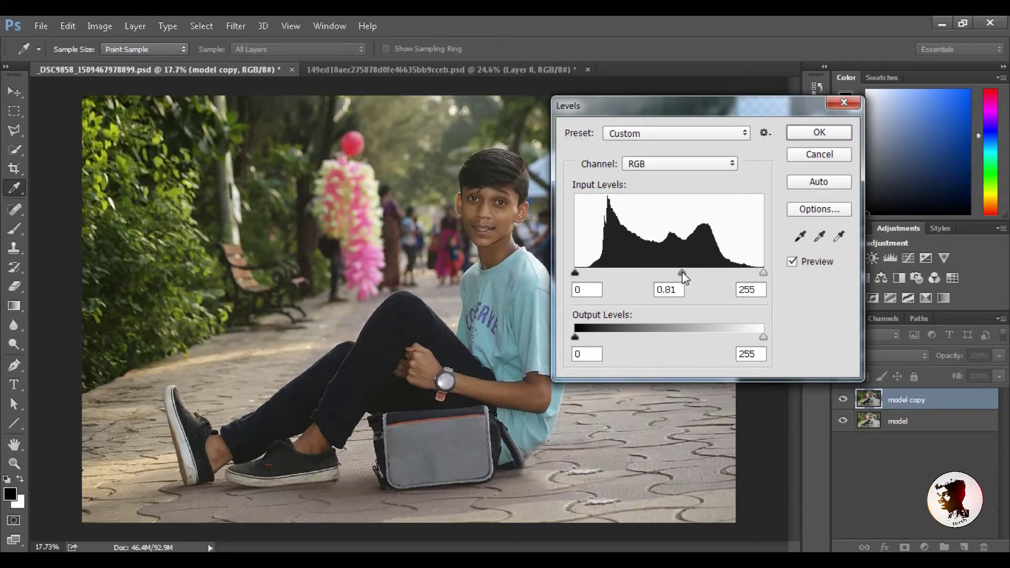
left_click(683, 272)
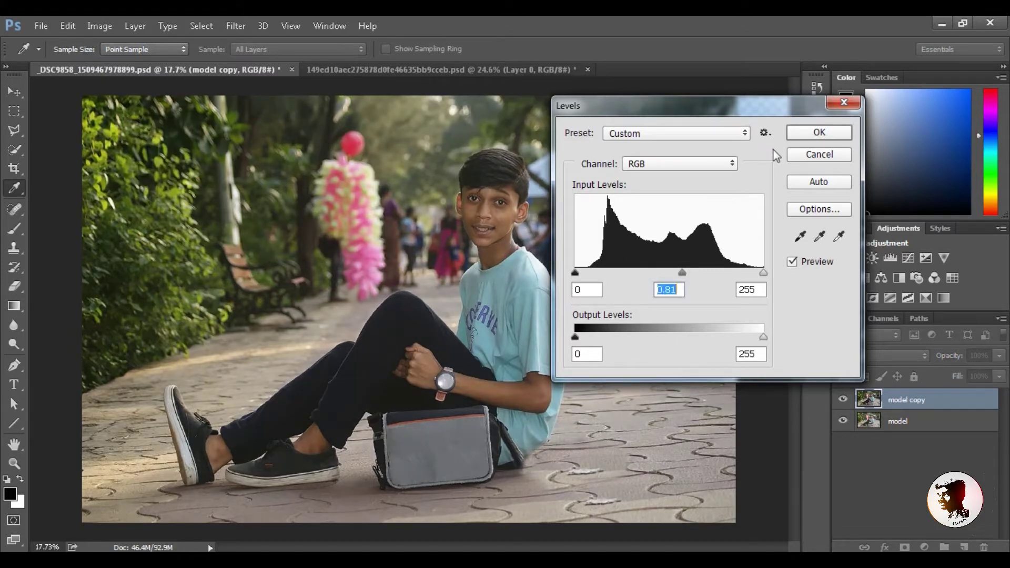
left_click(799, 134)
key("b")
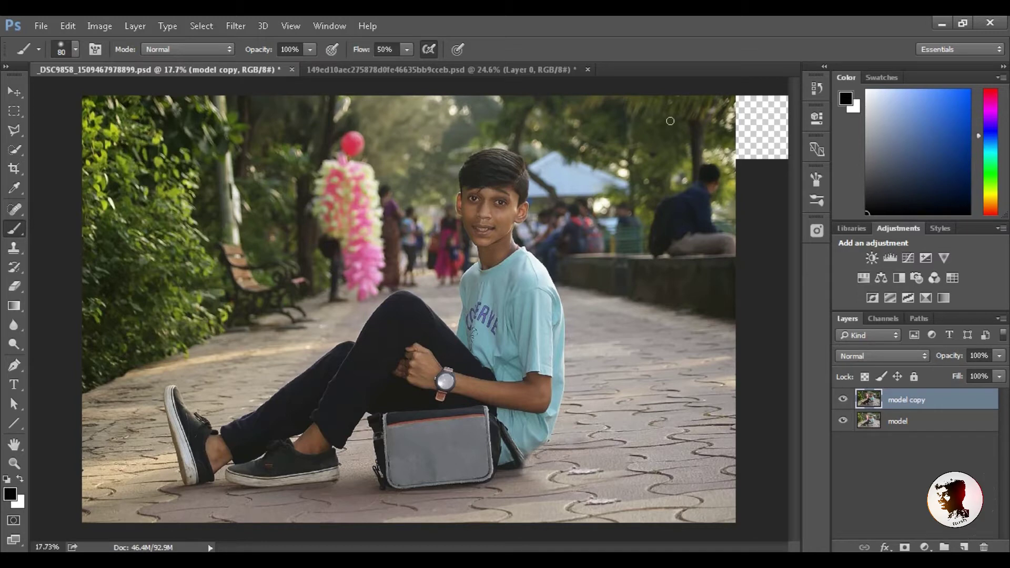
- Erase the darkened copy away from the boy's face and hand
left_click(14, 287)
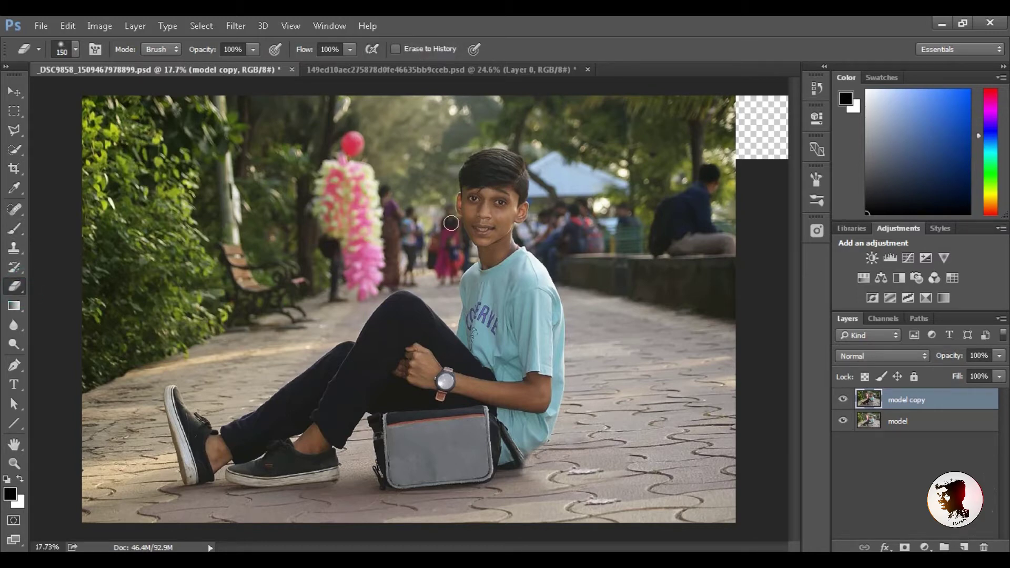
left_click_drag(452, 223, 505, 206)
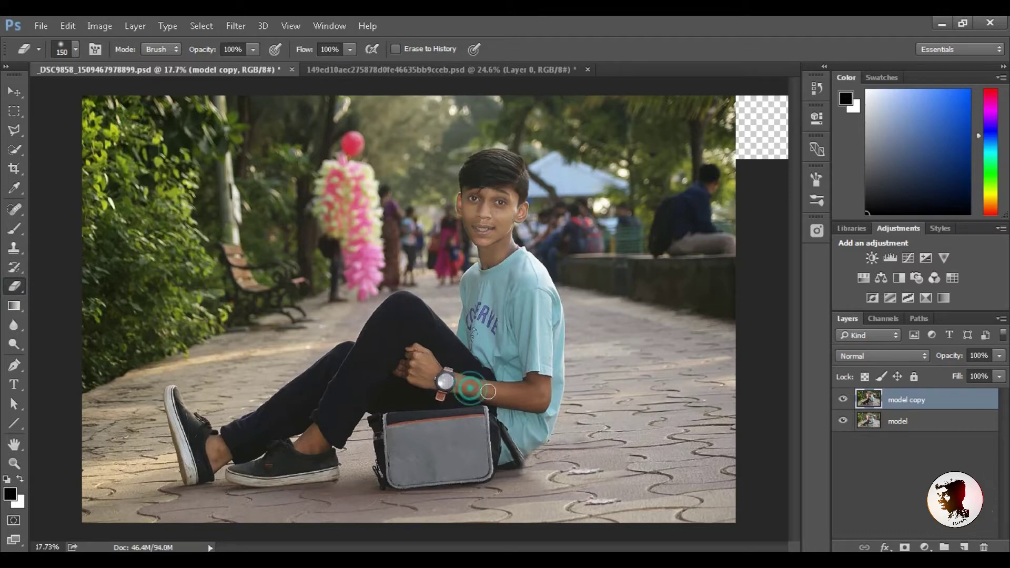
left_click(418, 363)
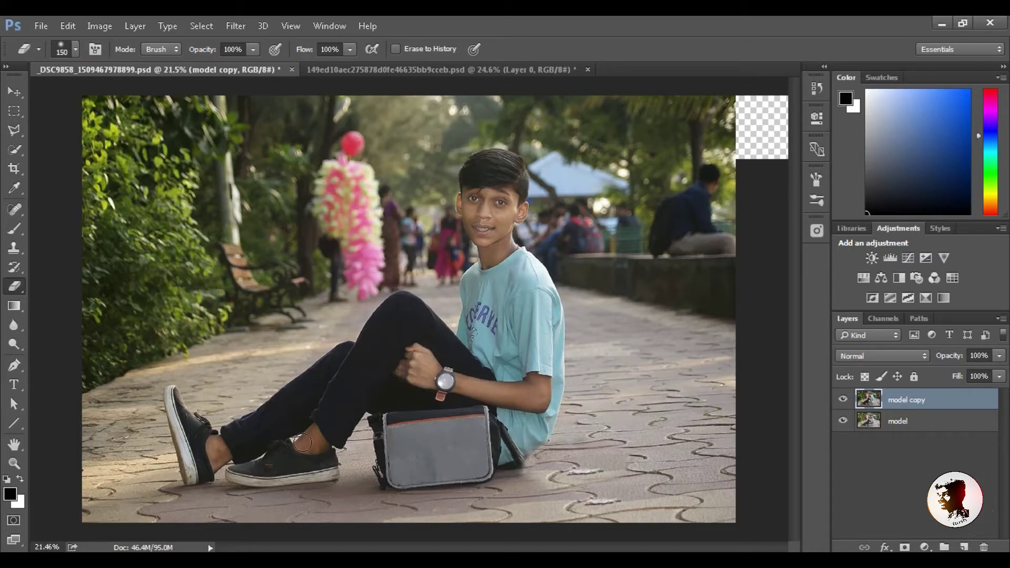
scroll(303, 443, "up", 3)
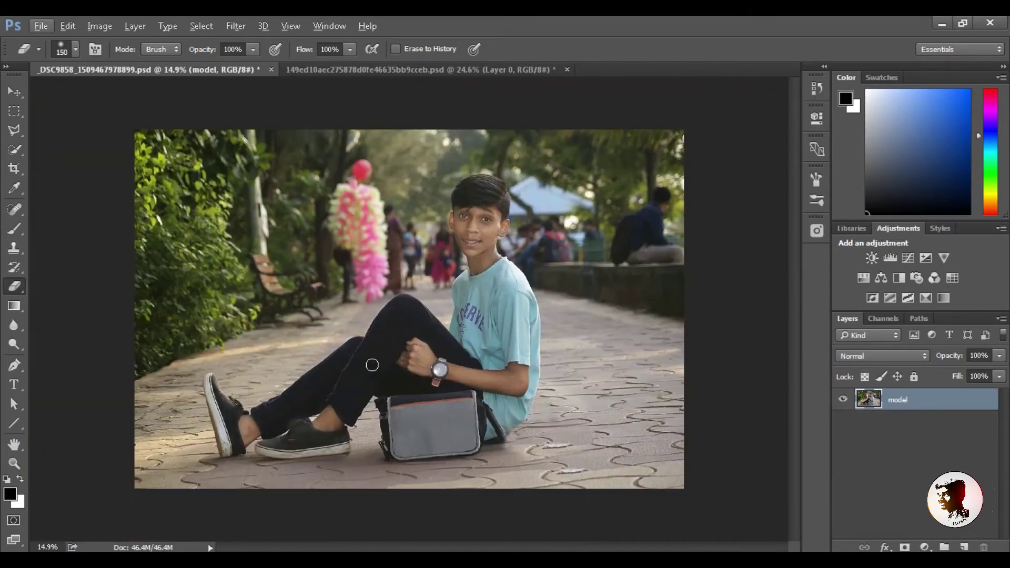
- Trace a closed Pen path around the boy, finishing along the bag's bottom edge
key("p")
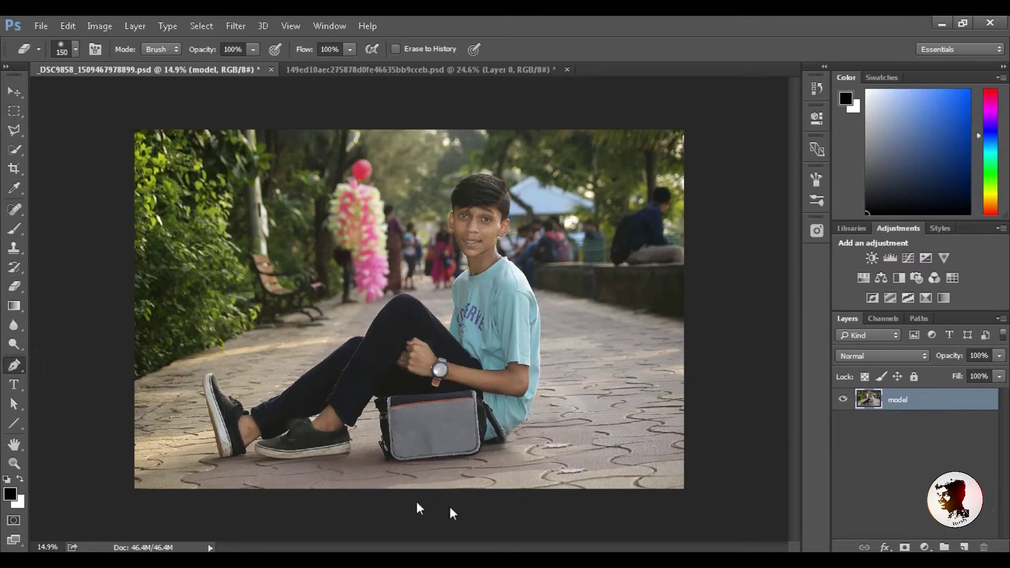
scroll(416, 499, "up", 5)
scroll(415, 473, "down", 2)
left_click(412, 448)
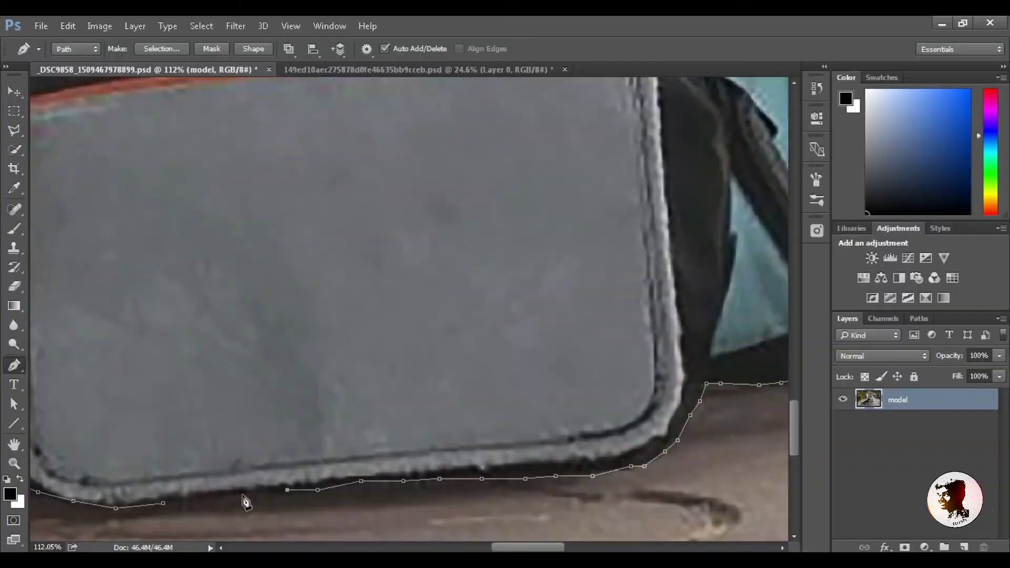
left_click(242, 495)
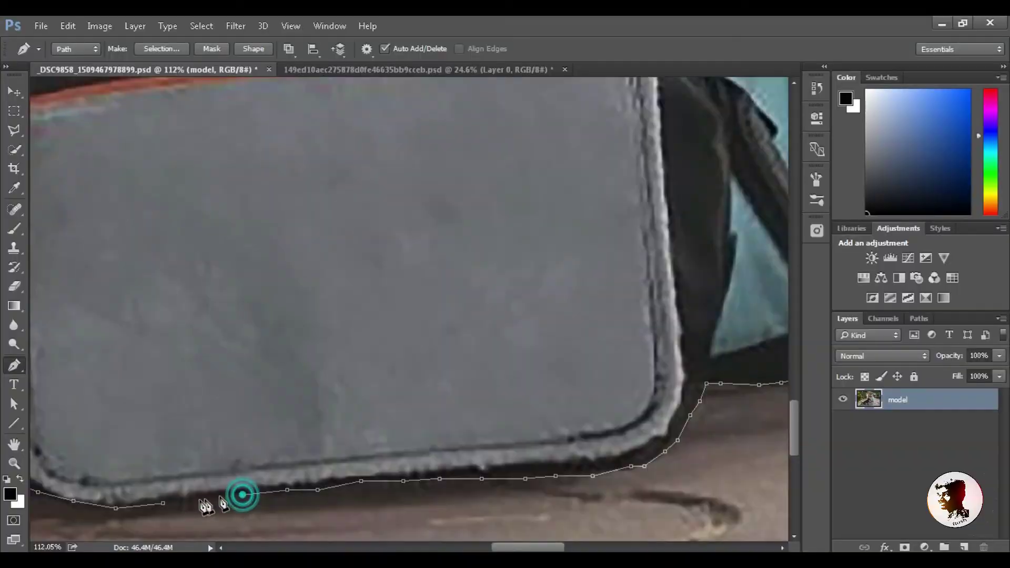
left_click(196, 499)
left_click(163, 503)
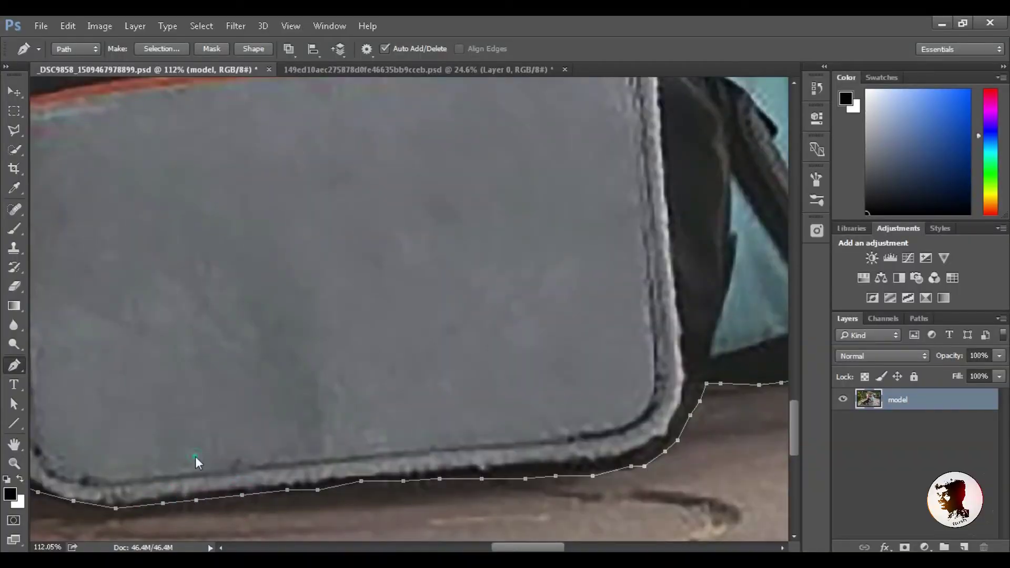
- Bring up the path's options, dismiss them, and scroll to review the outline
right_click(194, 457)
right_click(137, 456)
left_click(97, 454)
scroll(100, 455, "down", 1)
scroll(102, 456, "down", 1)
scroll(103, 457, "down", 1)
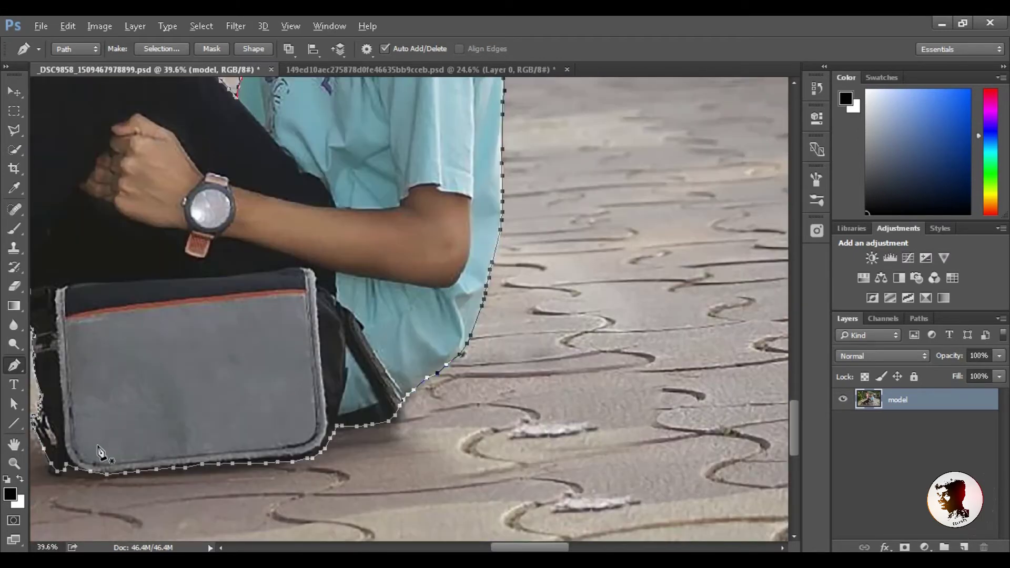
scroll(125, 446, "down", 2)
scroll(126, 446, "down", 1)
scroll(150, 439, "down", 1)
scroll(155, 421, "up", 1)
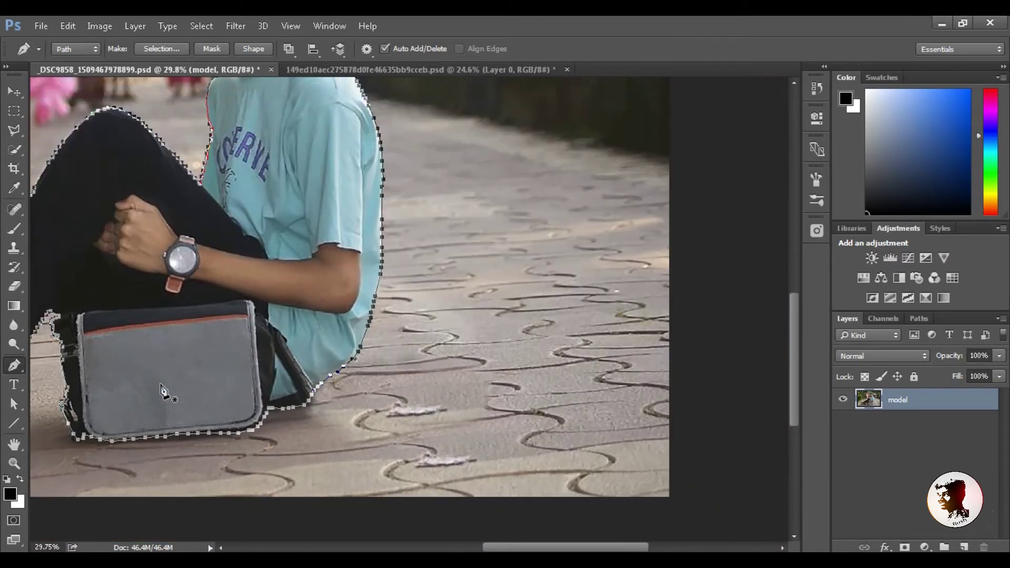
scroll(161, 400, "up", 1)
- Convert the boy's outline path into a selection with Feather Radius 0
right_click(160, 388)
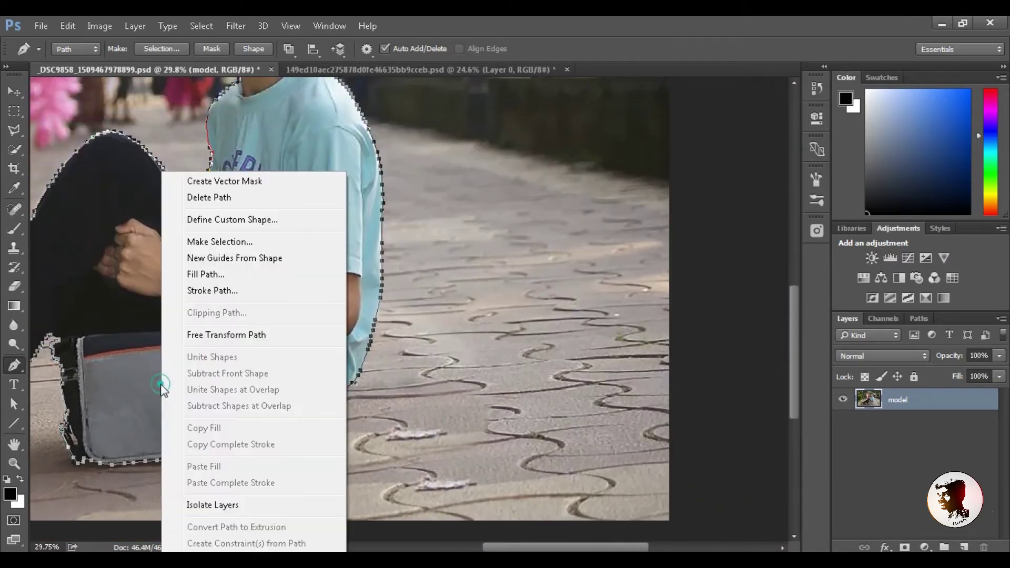
left_click(225, 242)
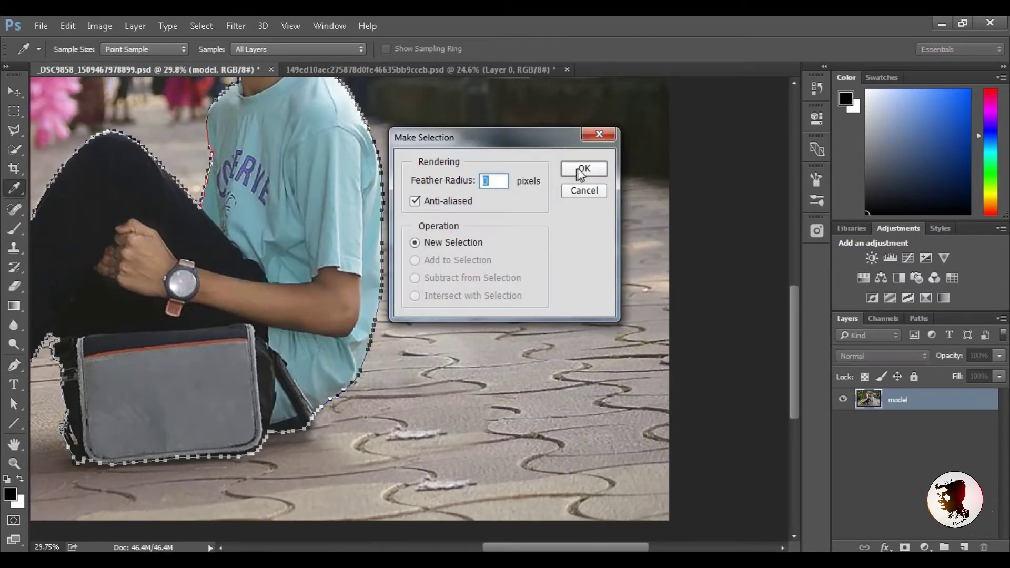
left_click(580, 170)
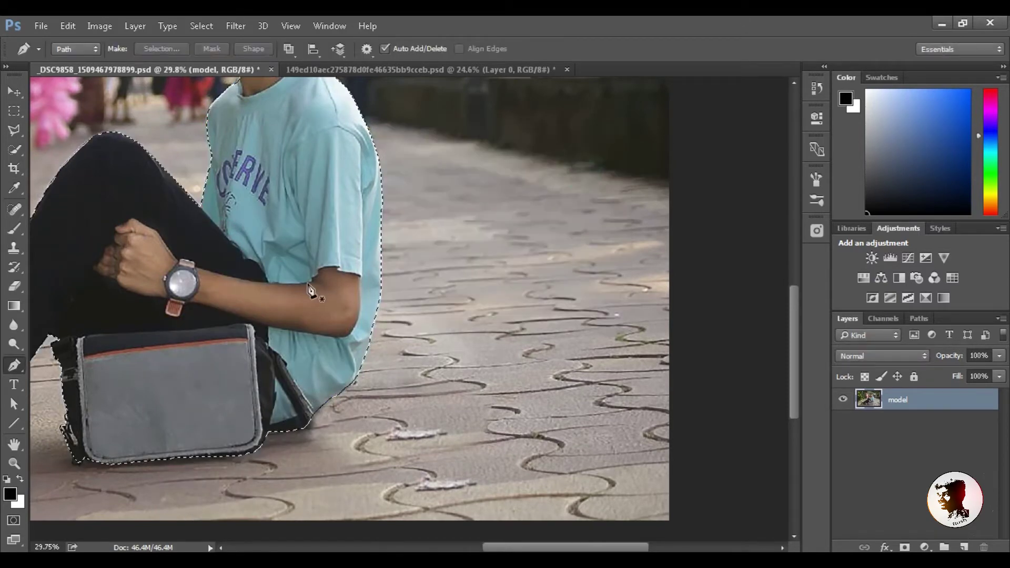
scroll(310, 292, "down", 3)
scroll(307, 298, "up", 1)
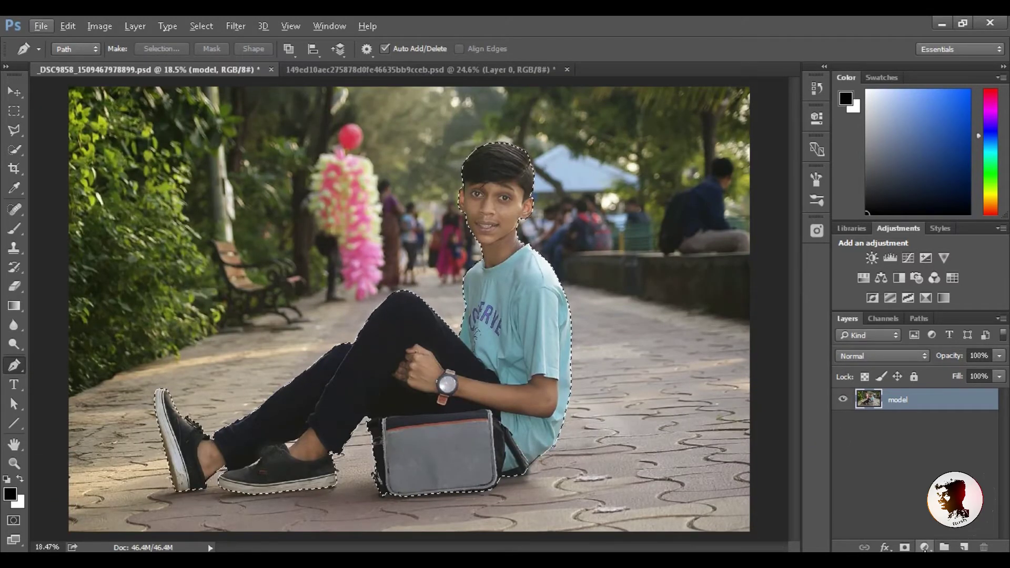
- Add a layer mask to the model layer from the boy's selection
left_click(905, 548)
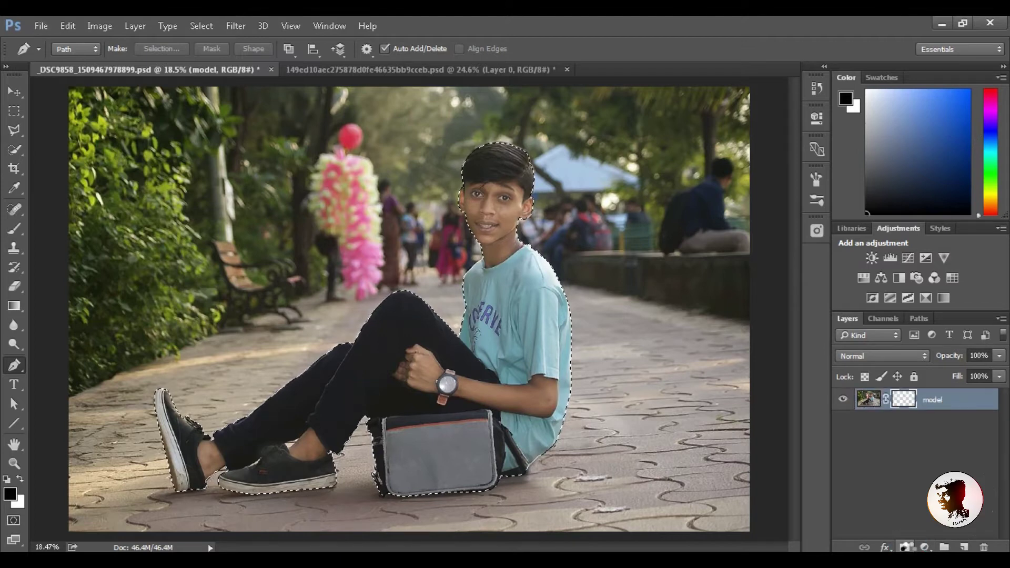
left_click(905, 547)
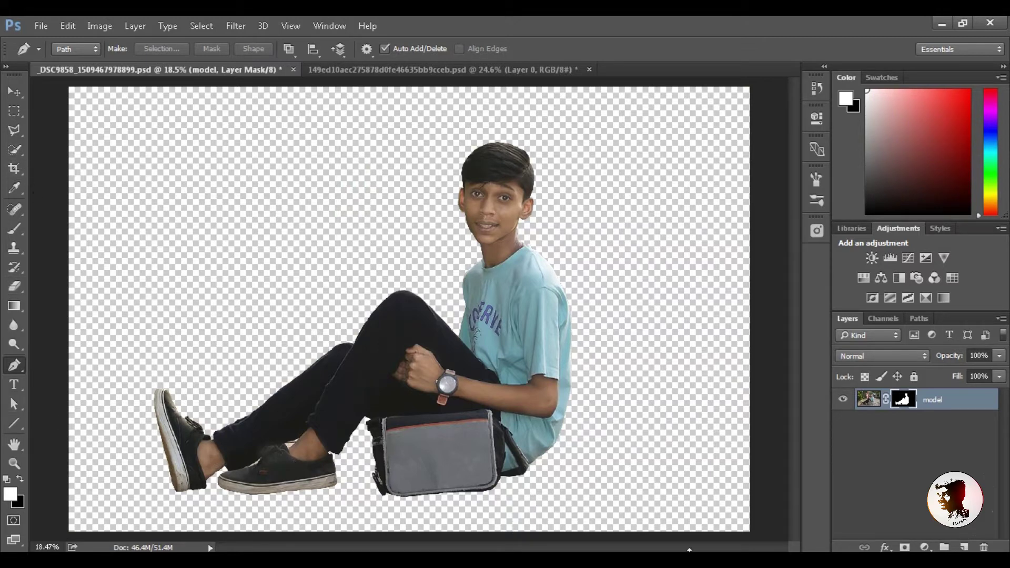
- Select the gap between the boy's ankle and shoe with the Polygonal Lasso
key("alt")
left_click(17, 135)
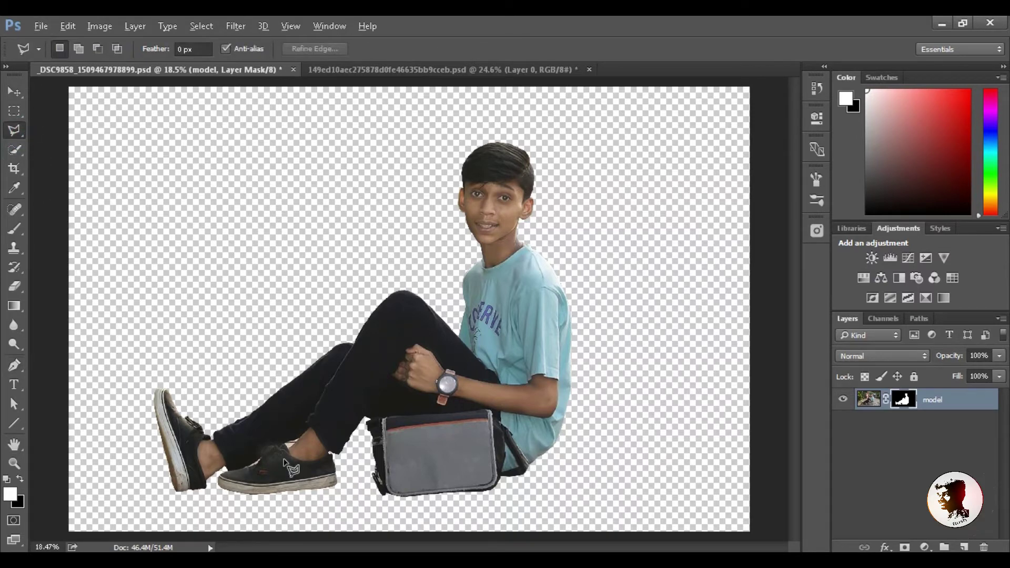
scroll(292, 467, "up", 1)
scroll(290, 457, "up", 1)
scroll(295, 454, "up", 1)
scroll(293, 449, "up", 1)
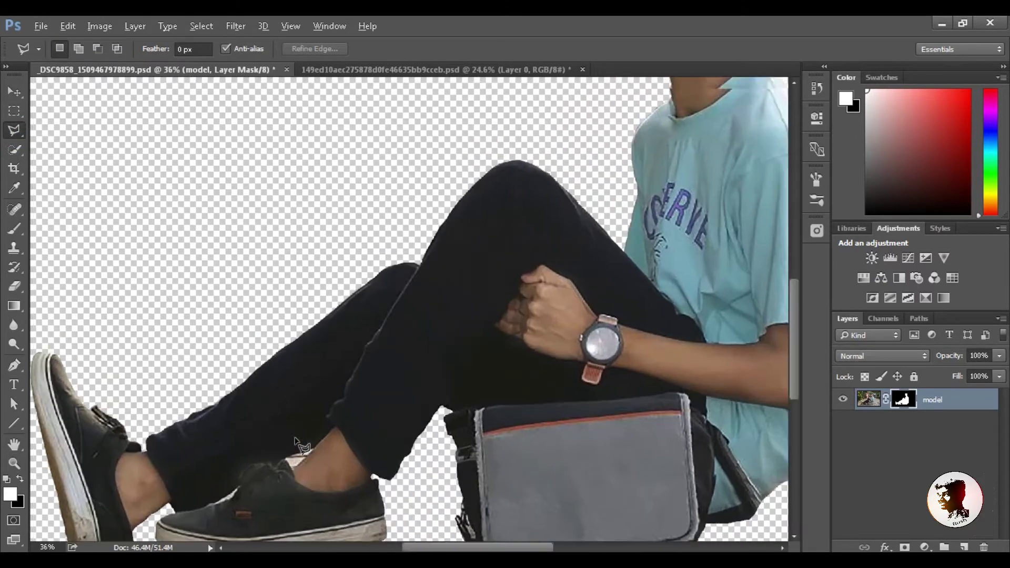
scroll(292, 463, "up", 1)
scroll(291, 467, "up", 1)
scroll(290, 468, "up", 1)
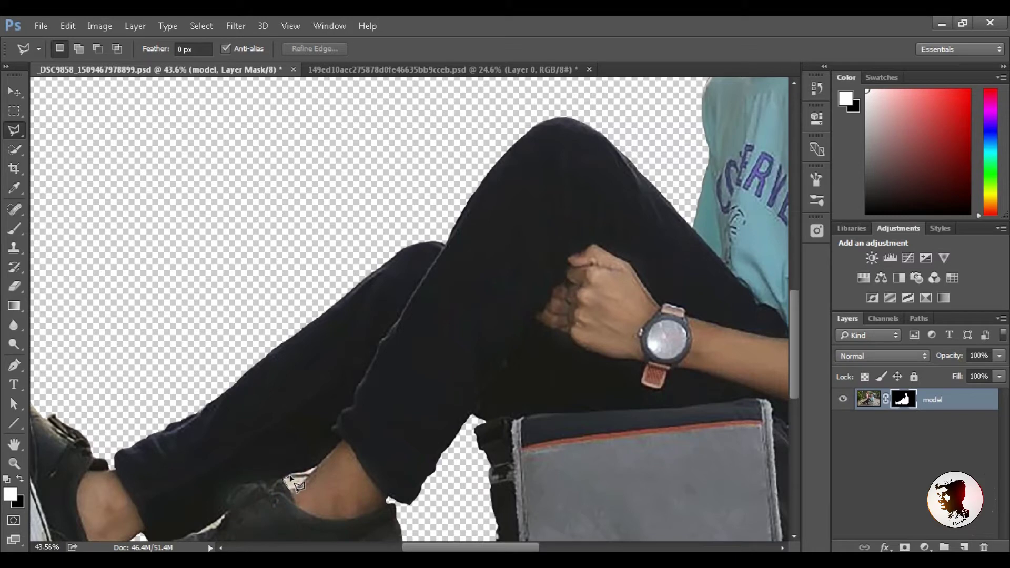
left_click(289, 477)
left_click(296, 474)
left_click(305, 469)
left_click(313, 469)
left_click(319, 467)
left_click(303, 479)
double_click(294, 488)
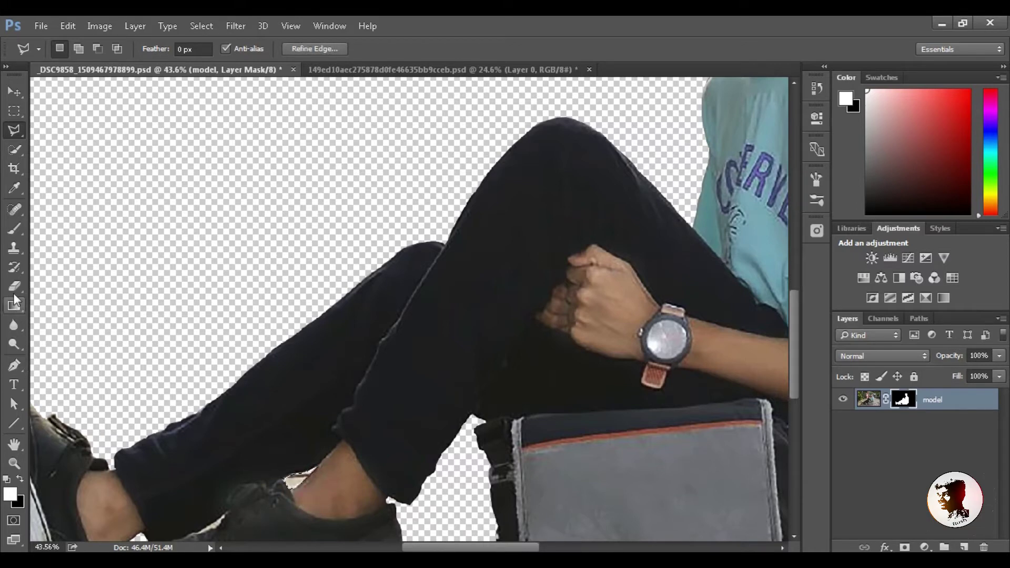
- Erase the leftover background inside the ankle-gap selection
left_click(14, 288)
left_click(290, 486)
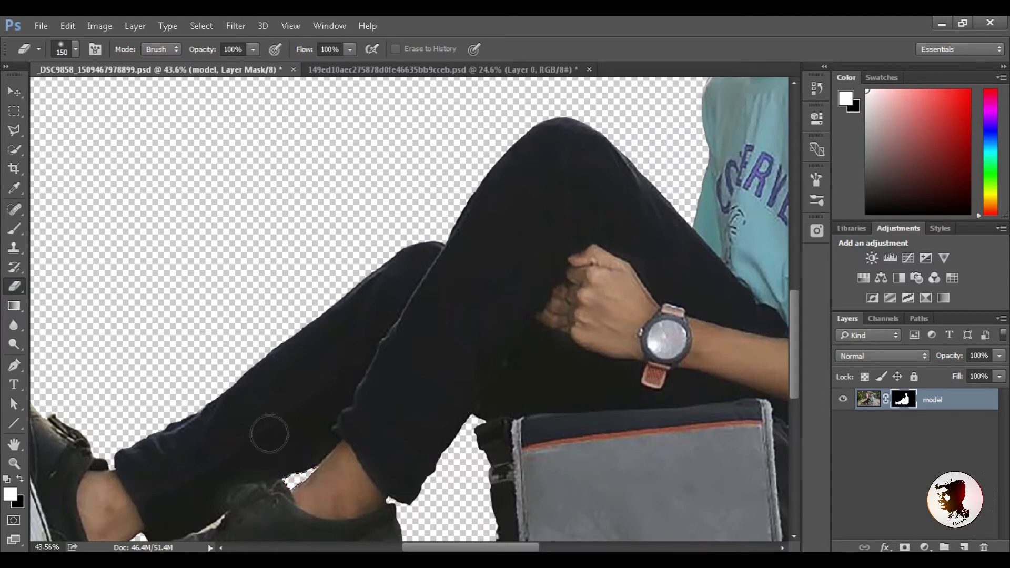
scroll(137, 515, "down", 2)
scroll(137, 515, "down", 1)
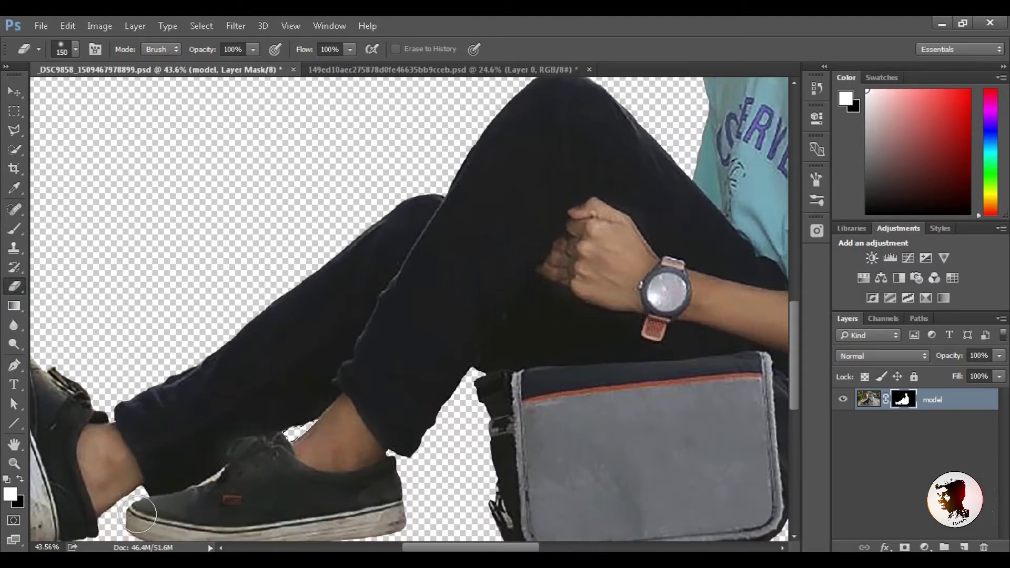
scroll(137, 514, "down", 1)
- Reselect the Polygonal Lasso, then return to the Eraser with foreground and background colours swapped
left_click(17, 152)
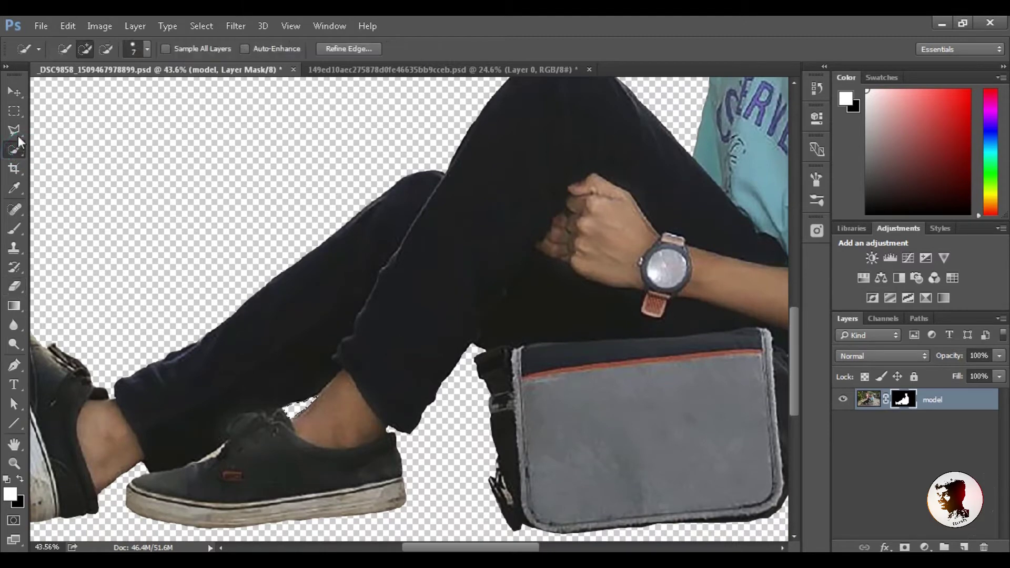
key("l")
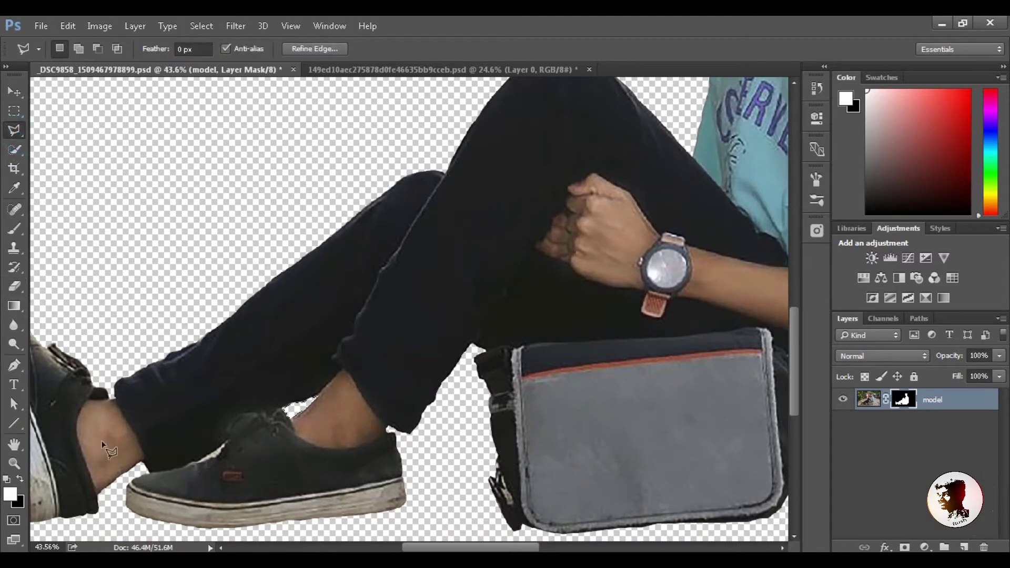
scroll(207, 476, "up", 5)
scroll(213, 476, "down", 4)
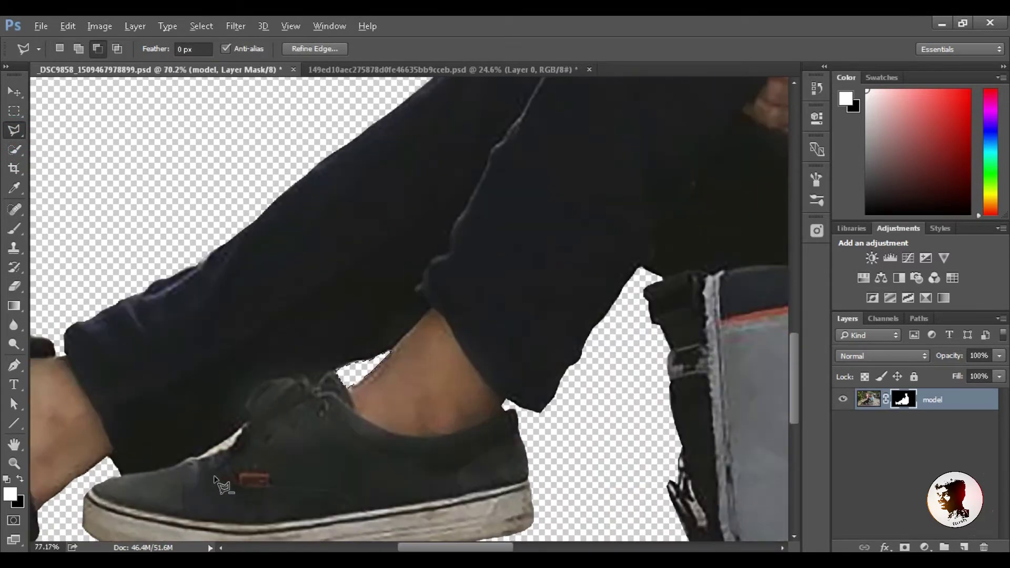
scroll(195, 466, "down", 4)
scroll(174, 463, "down", 3)
key("e")
key("x")
scroll(238, 477, "down", 3)
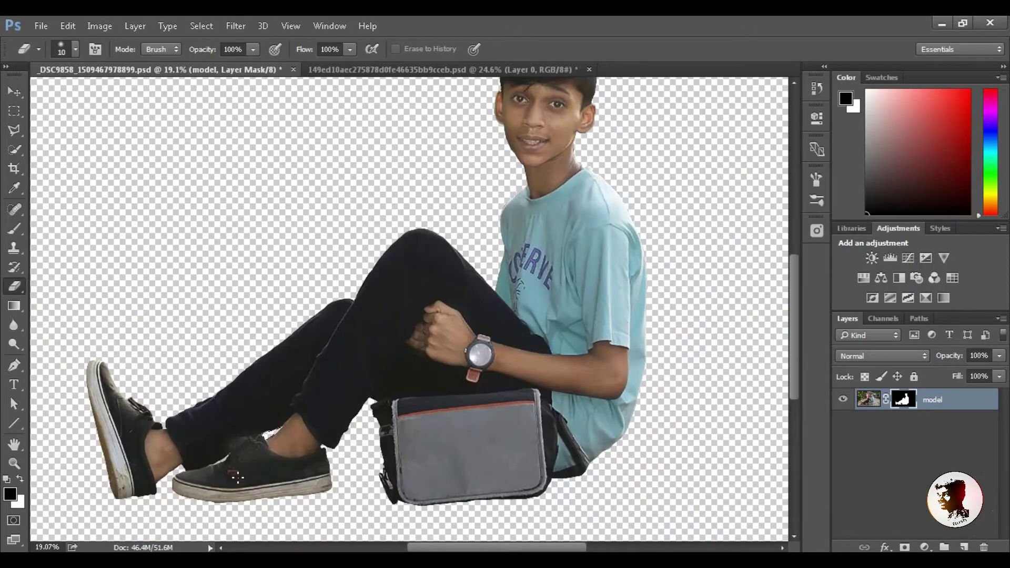
scroll(436, 409, "down", 1)
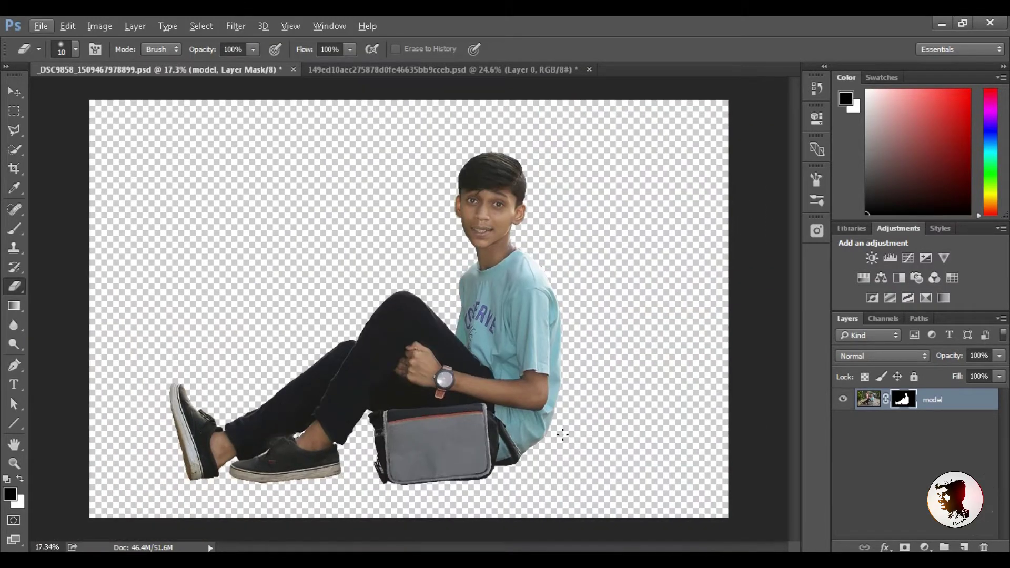
- Apply the layer mask permanently to the model layer
right_click(904, 400)
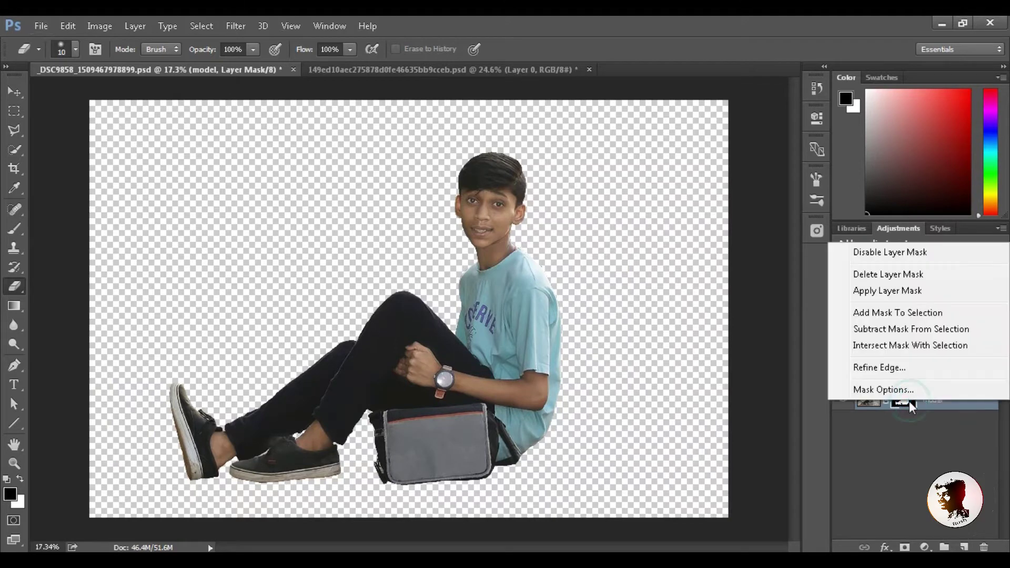
left_click(859, 291)
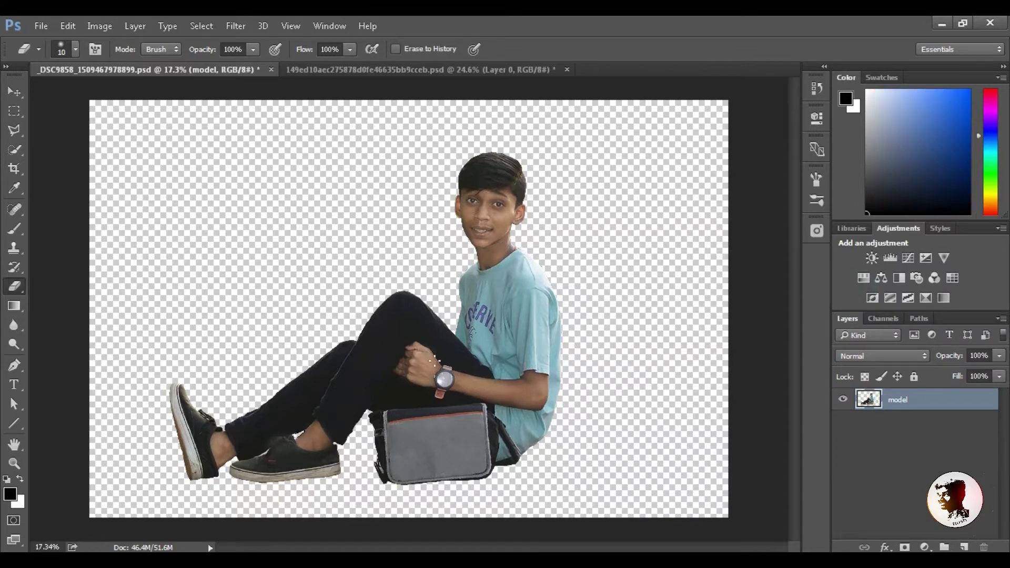
scroll(409, 310, "down", 1)
scroll(408, 311, "down", 1)
scroll(408, 310, "up", 1)
scroll(409, 311, "up", 1)
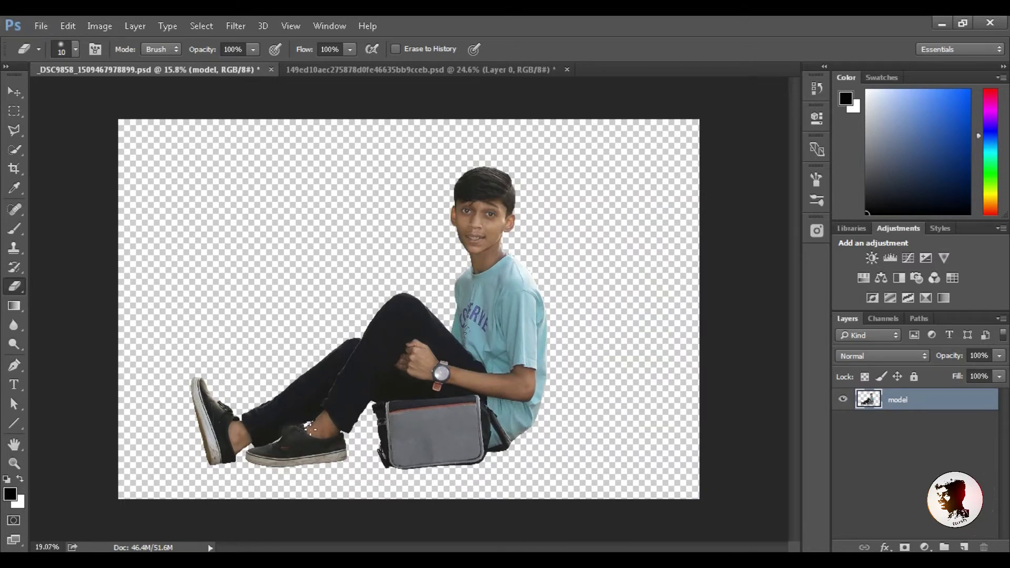
scroll(312, 432, "up", 1)
scroll(312, 433, "up", 1)
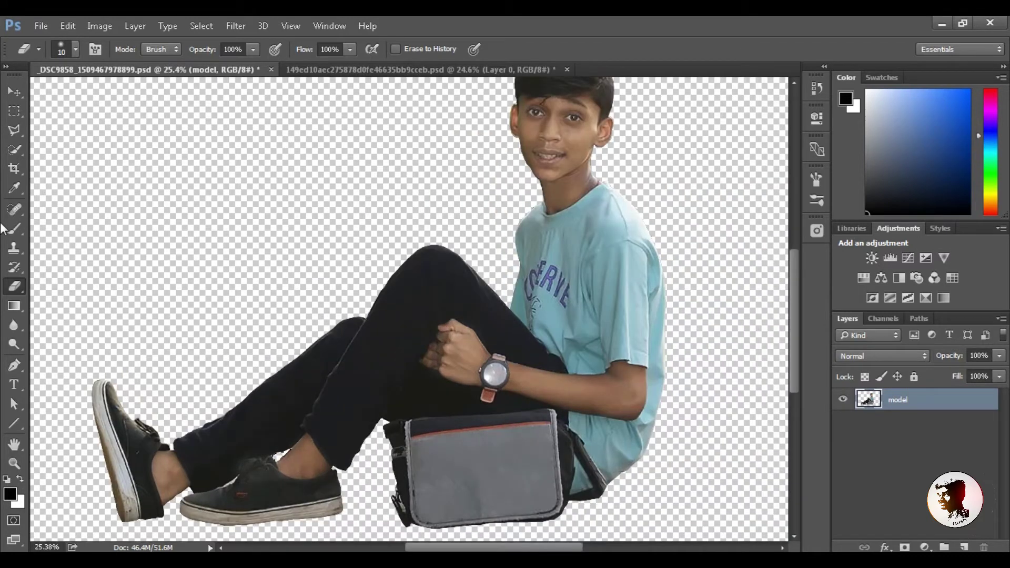
- Deselect the boy and switch to the Move tool
left_click(16, 150)
right_click(276, 456)
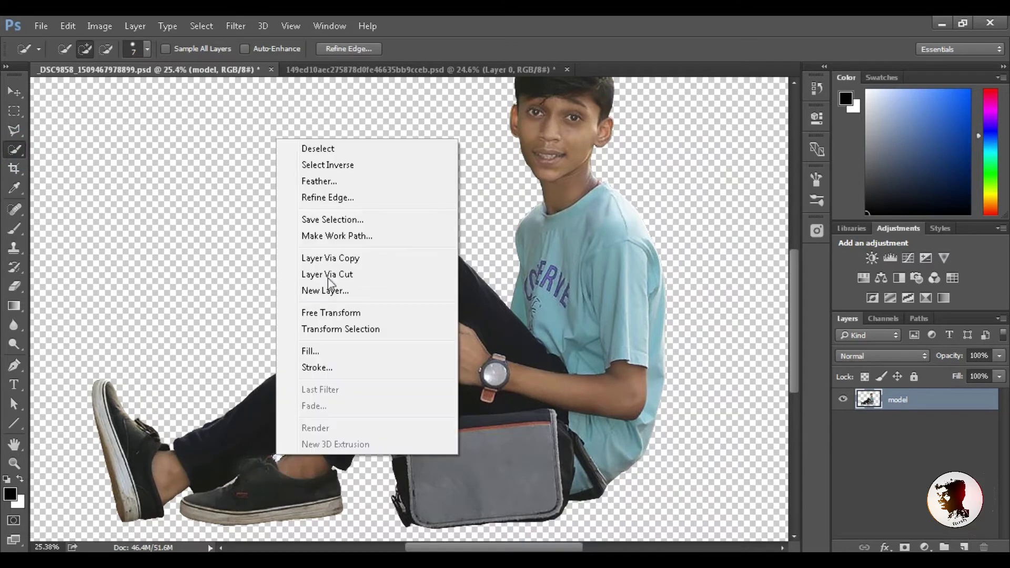
left_click(331, 149)
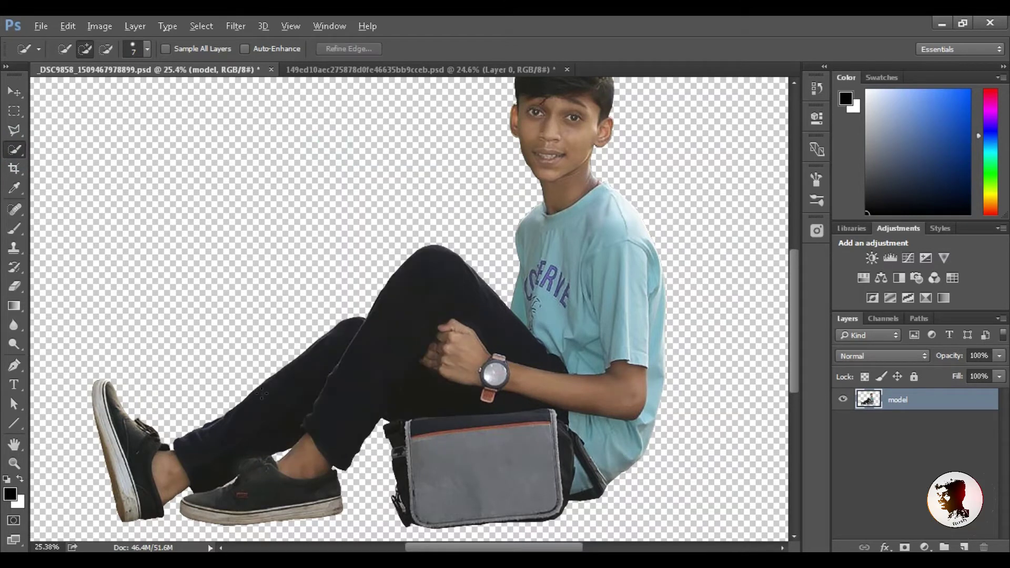
scroll(262, 392, "down", 3)
left_click(14, 92)
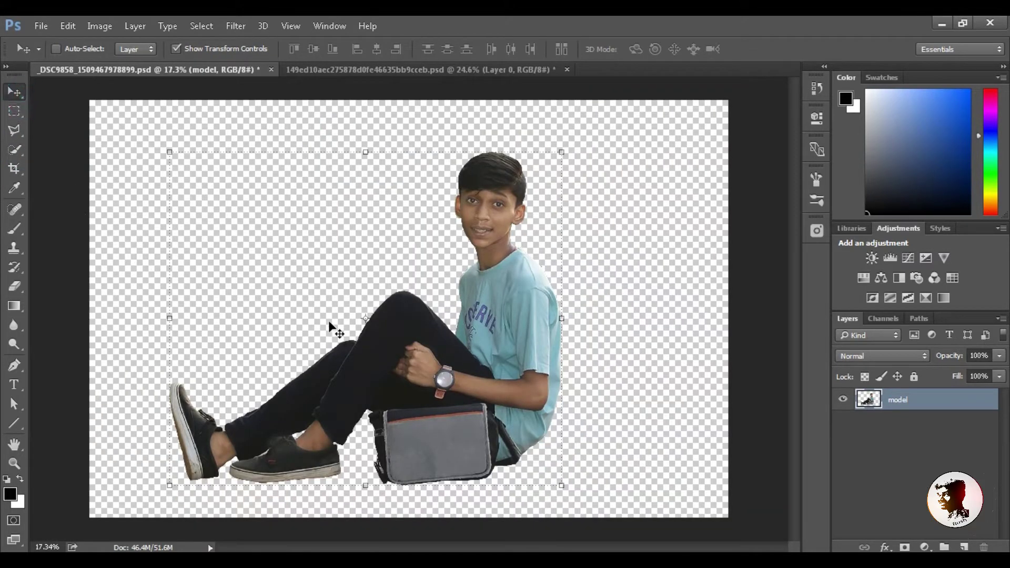
- Drag the cut-out boy onto the motorbike plaza document's canvas
left_click(396, 391)
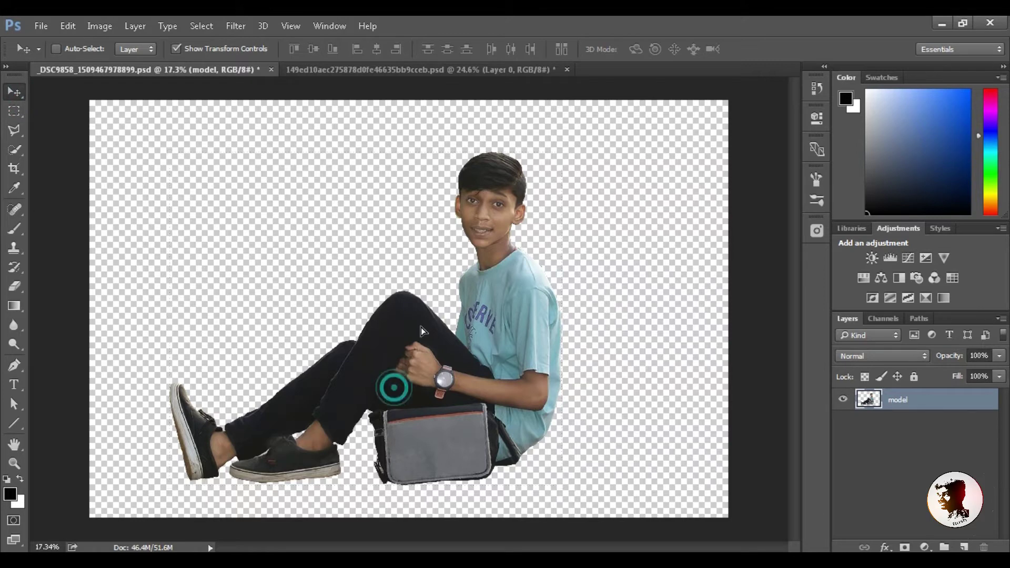
left_click_drag(465, 158, 455, 71)
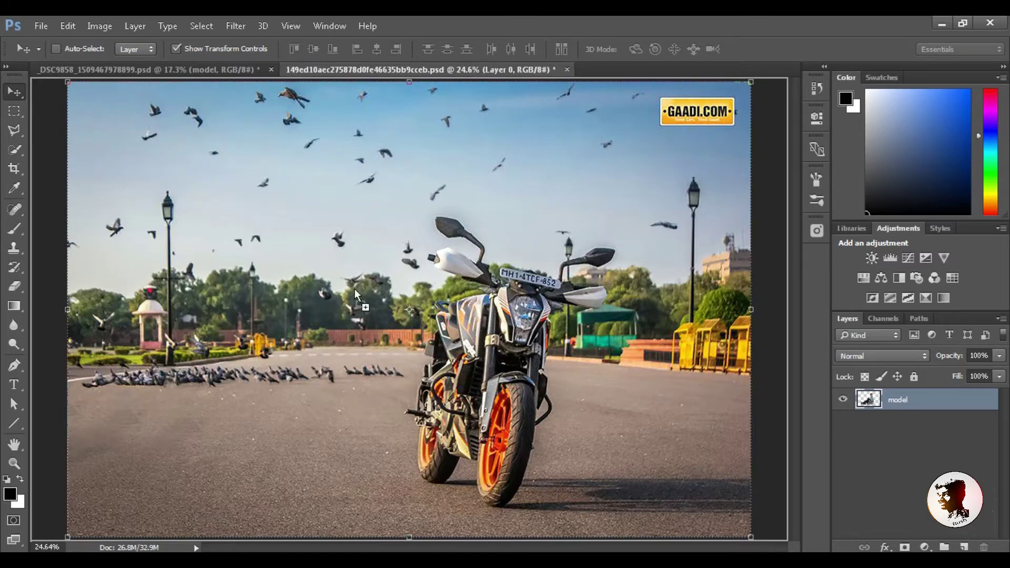
left_click_drag(455, 70, 256, 439)
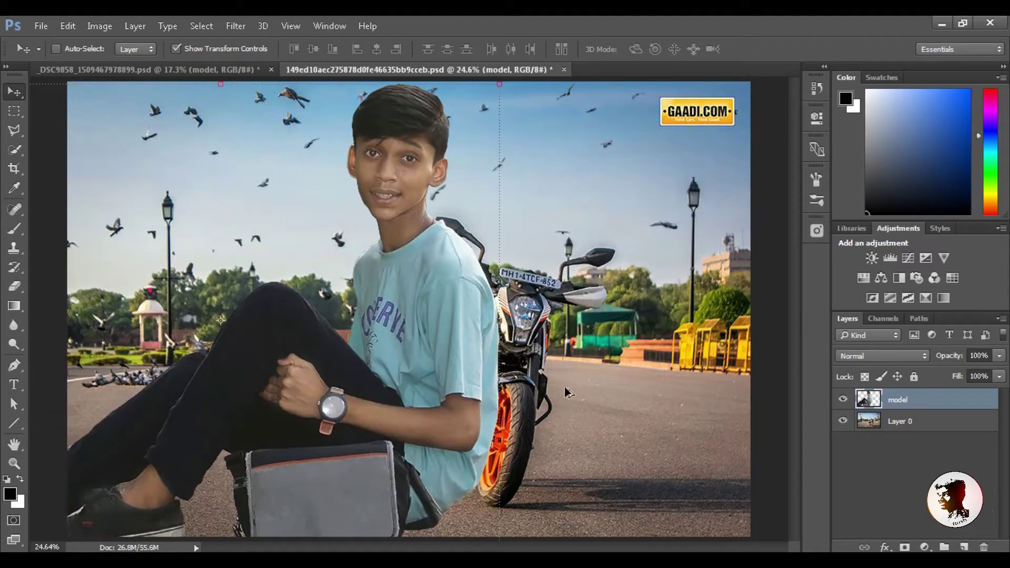
- Scale the boy down and place him left of the motorbike
scroll(479, 415, "down", 1)
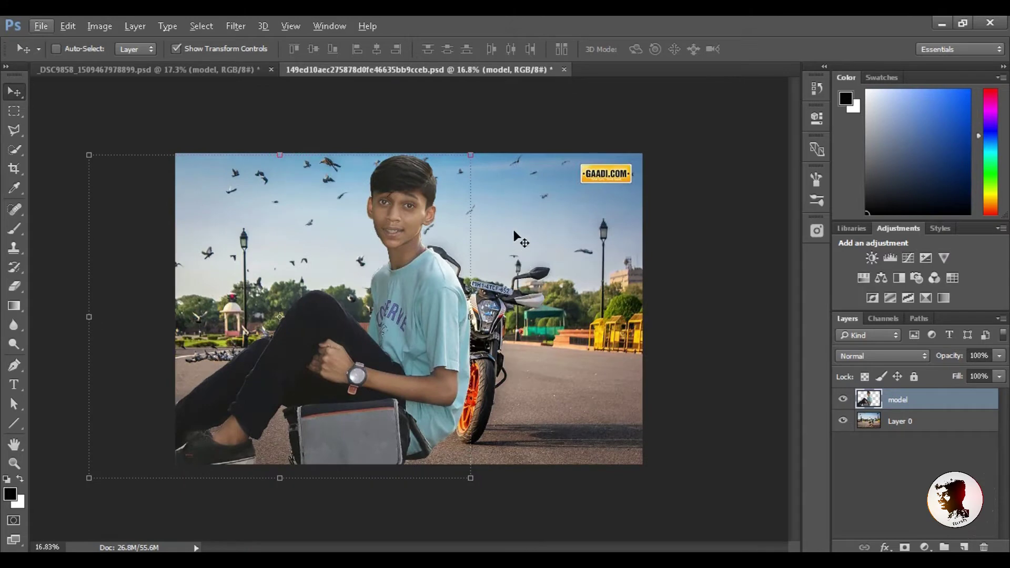
mouse_move(471, 155)
left_mouse_down()
mouse_move(382, 244)
mouse_move(342, 268)
left_mouse_up()
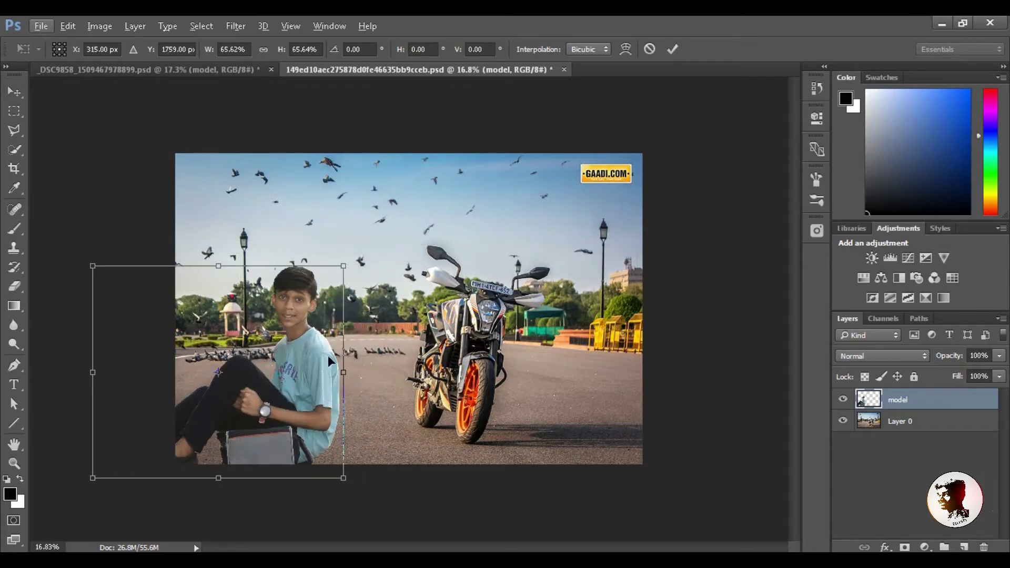
left_click_drag(345, 350, 348, 349)
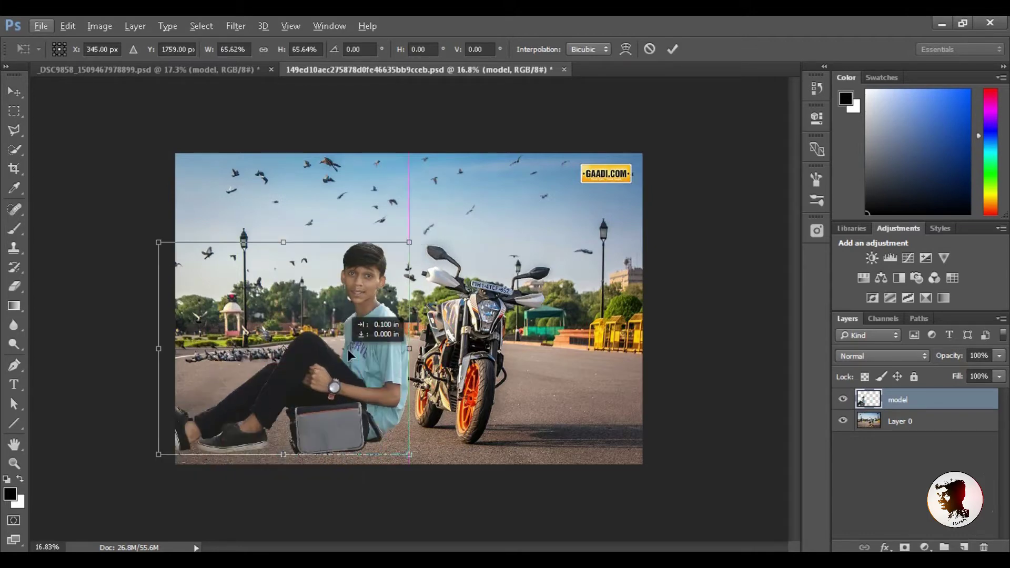
left_click_drag(348, 349, 349, 349)
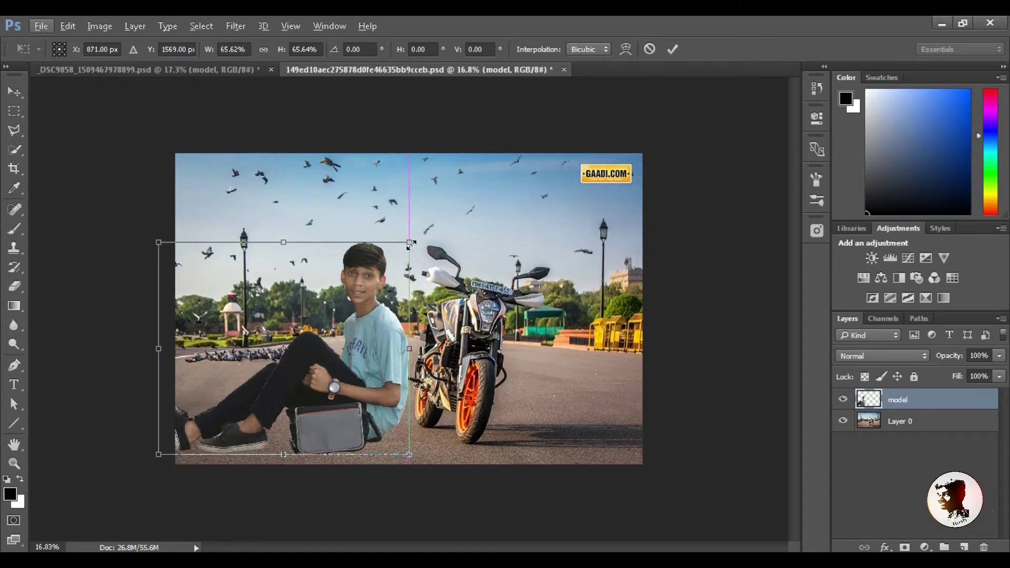
left_click_drag(395, 261, 354, 294)
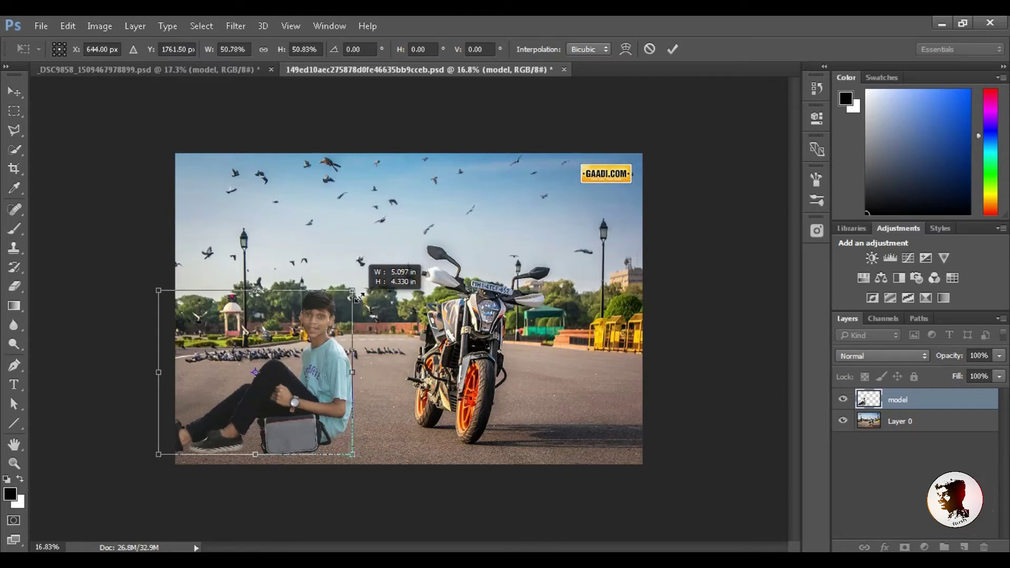
left_click_drag(303, 362, 327, 360)
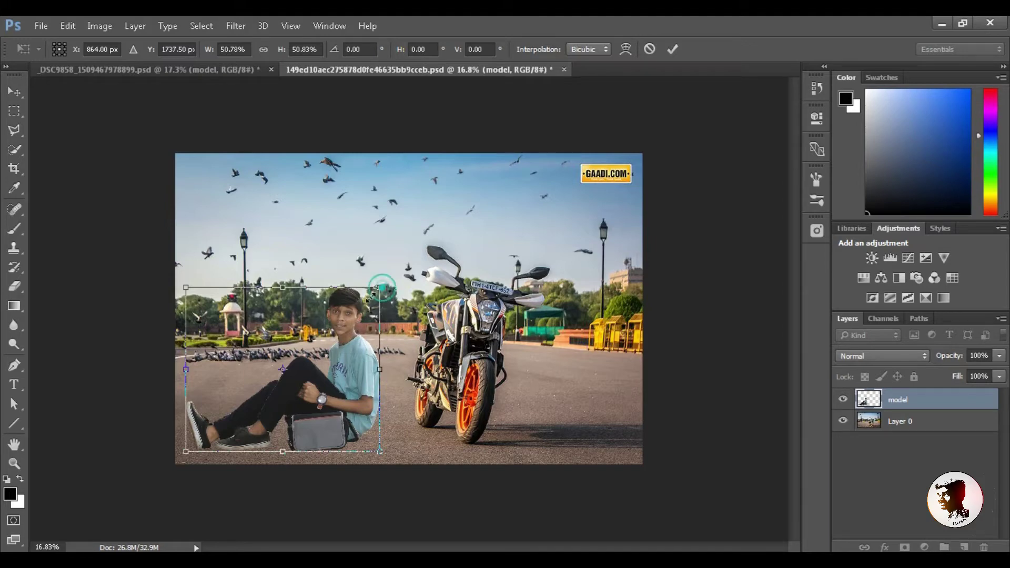
- Fine-tune the boy to about 49% size, nudged right beside the bike
left_click_drag(381, 287, 366, 300)
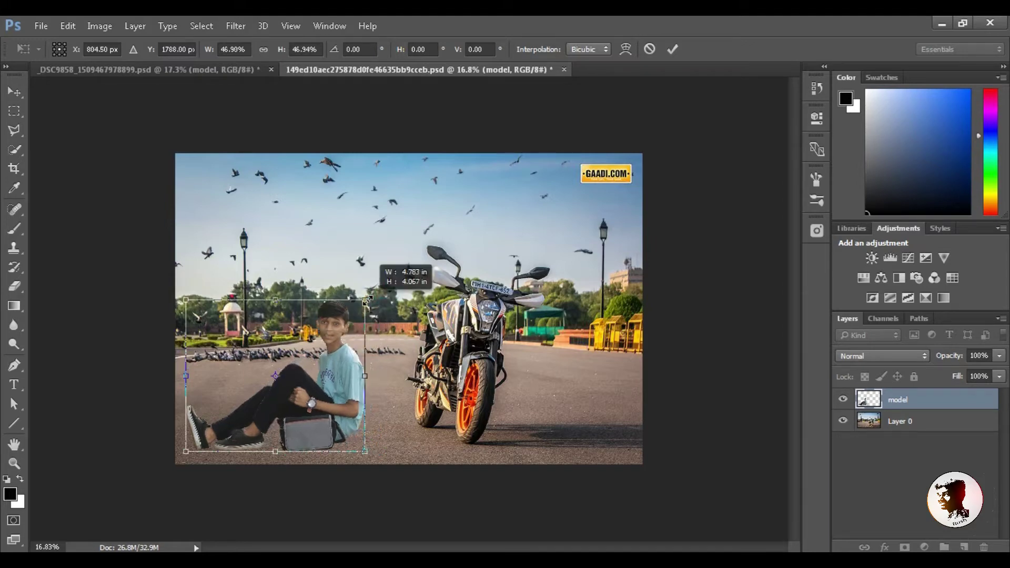
left_click_drag(372, 294, 375, 293)
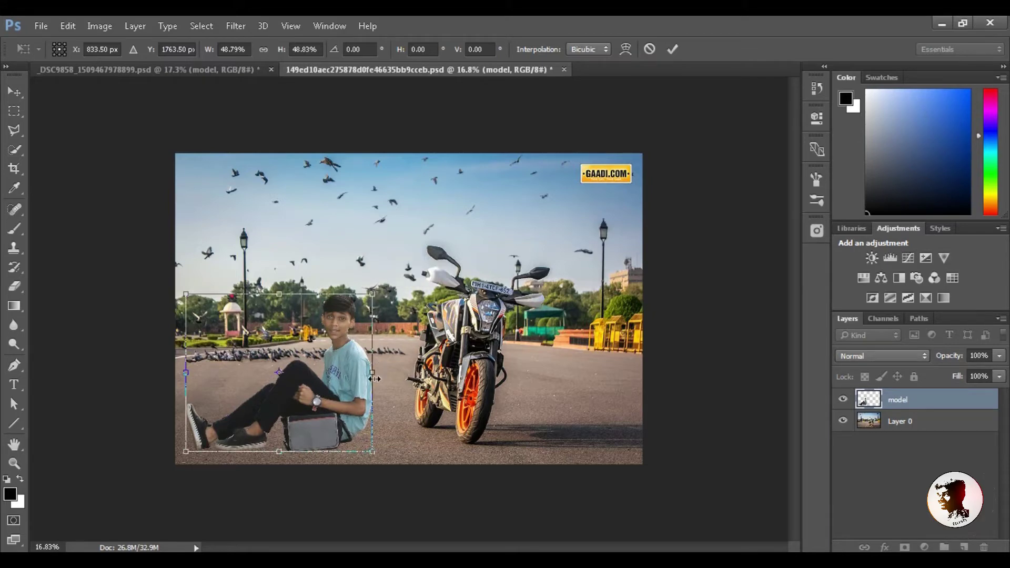
left_click_drag(370, 372, 374, 372)
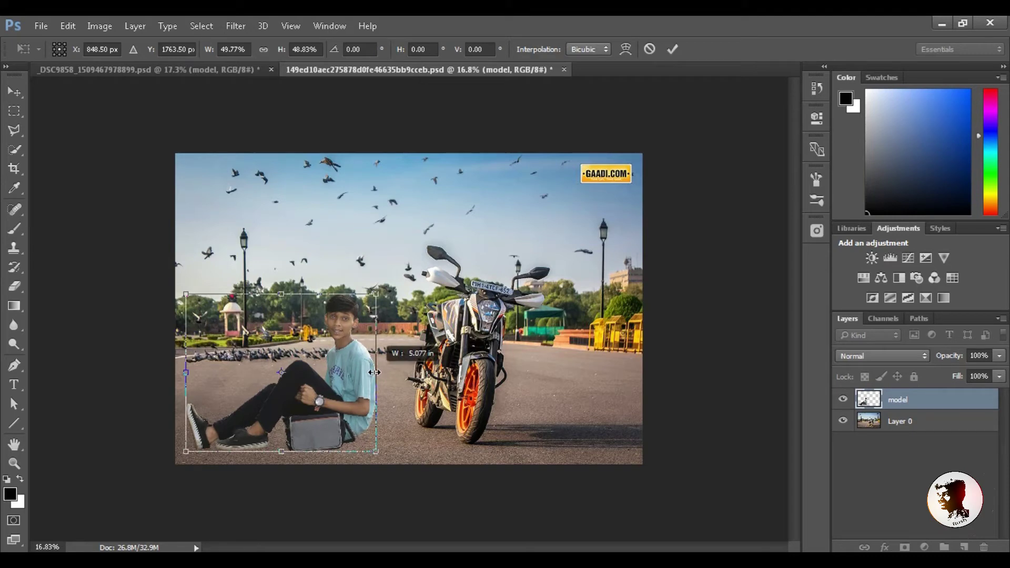
left_click_drag(374, 372, 370, 372)
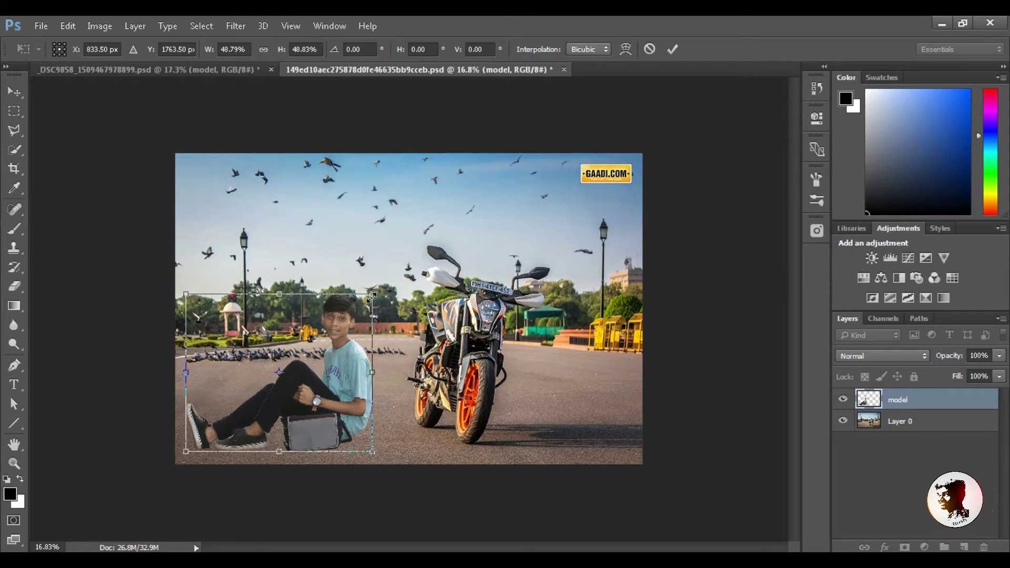
left_click_drag(373, 295, 374, 291)
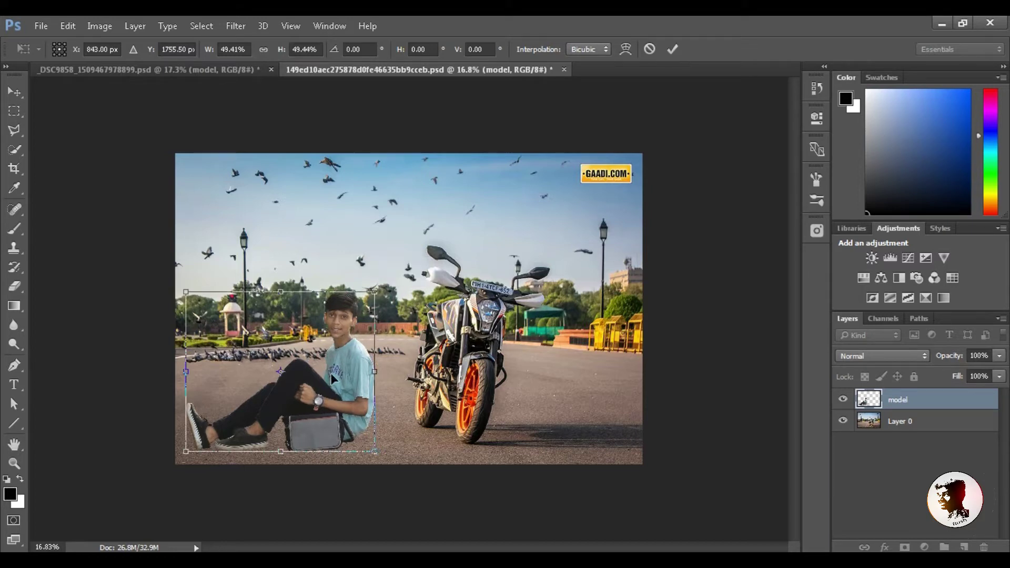
left_click_drag(332, 376, 343, 377)
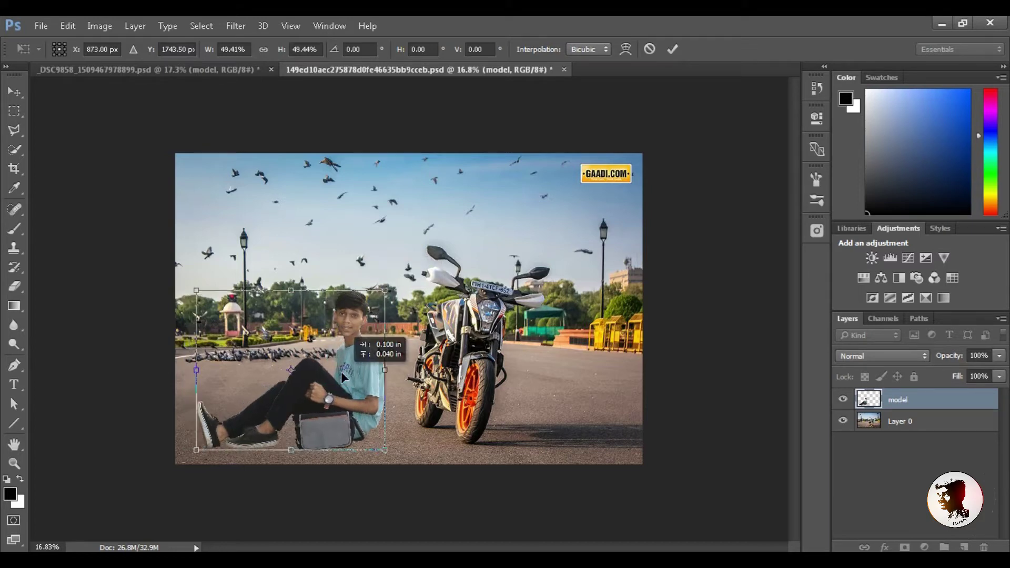
left_click_drag(341, 372, 342, 372)
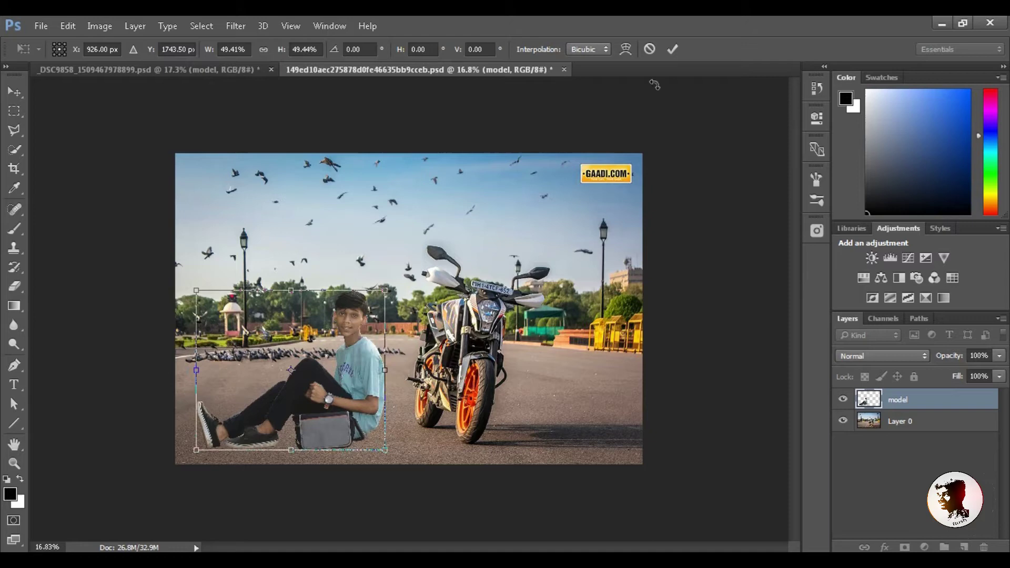
- Commit the boy's transform, check the background, and select Layer 0
left_click(678, 53)
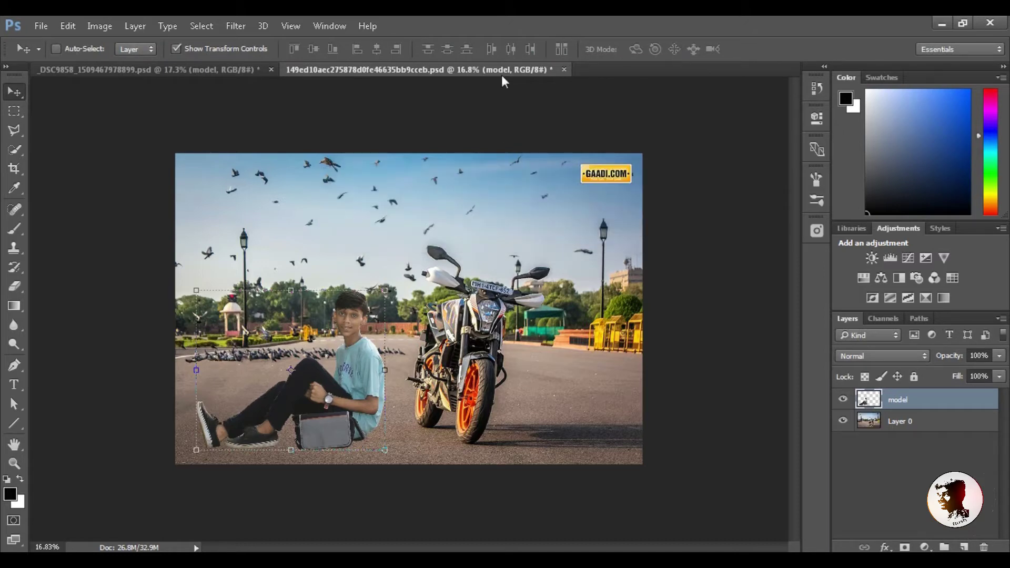
left_click(842, 400)
left_click(844, 402)
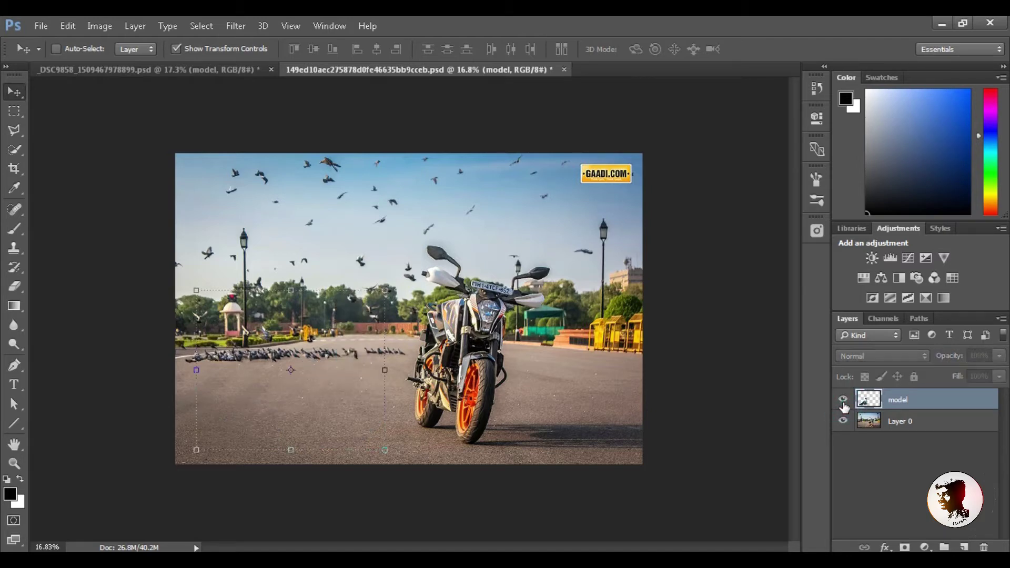
left_click(897, 421)
- Content-Aware fill a rectangular selection over the GAADI.COM logo
left_click(18, 109)
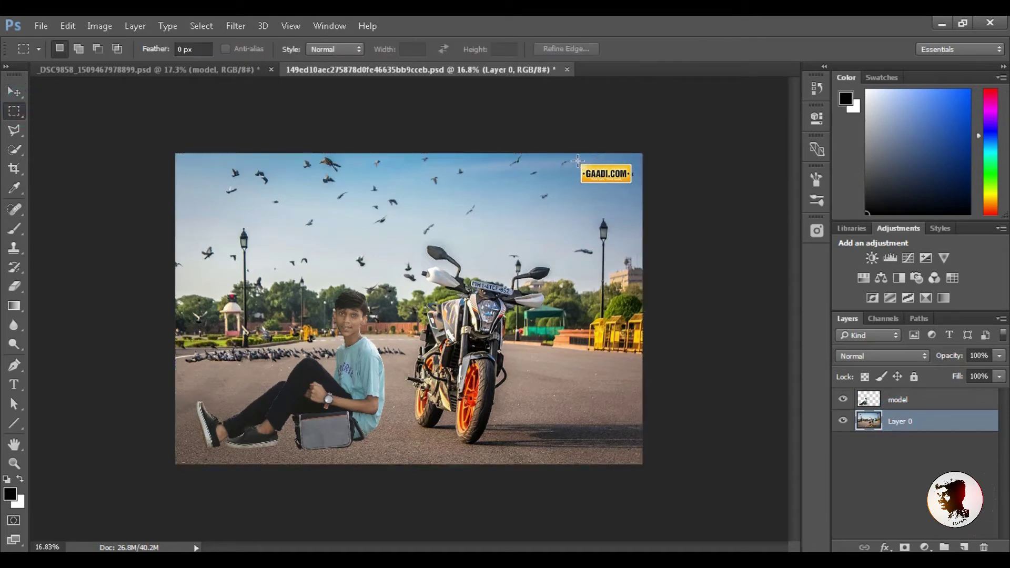
left_click_drag(577, 160, 636, 184)
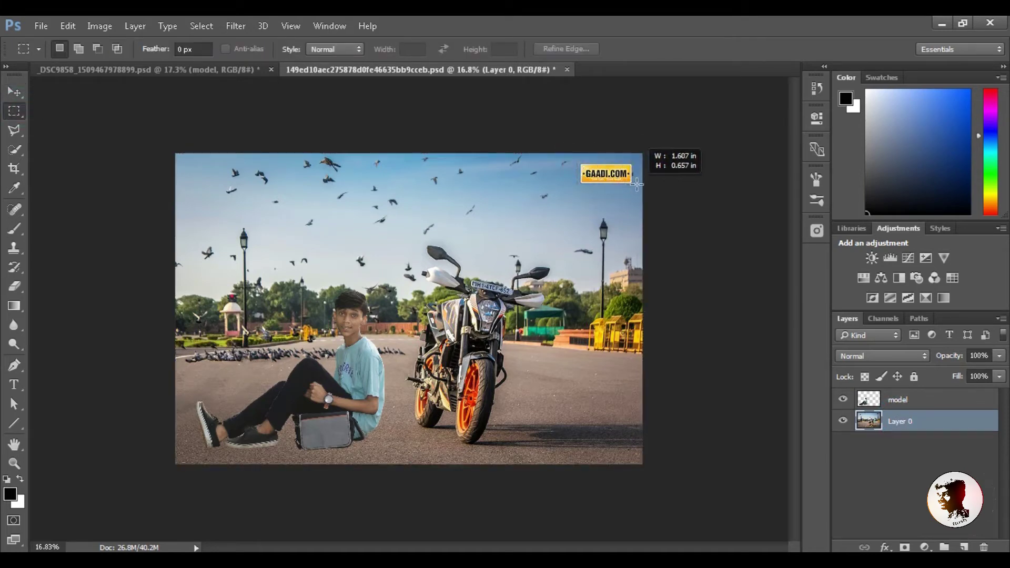
left_click_drag(637, 184, 631, 189)
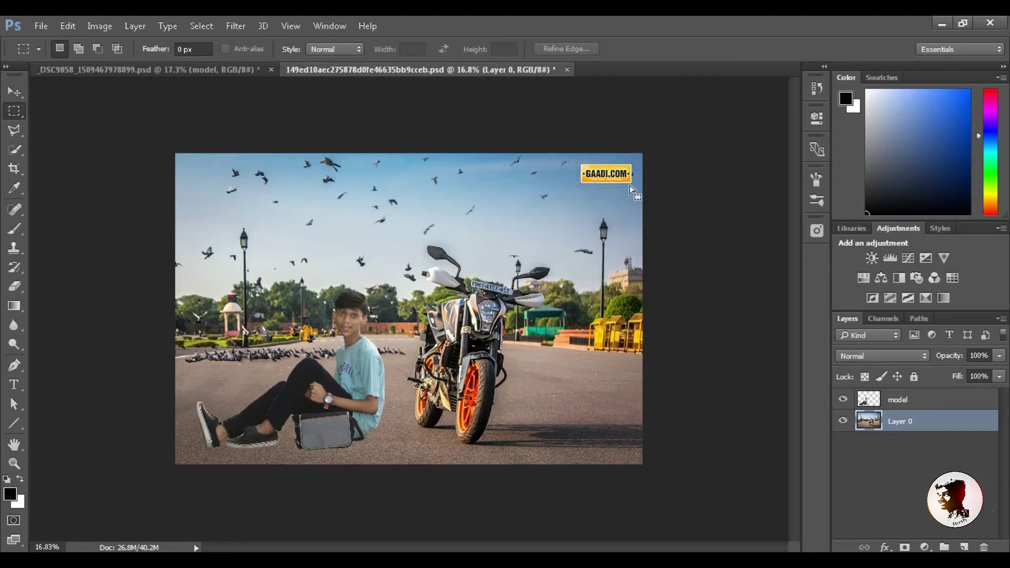
left_click_drag(578, 160, 640, 187)
right_click(616, 172)
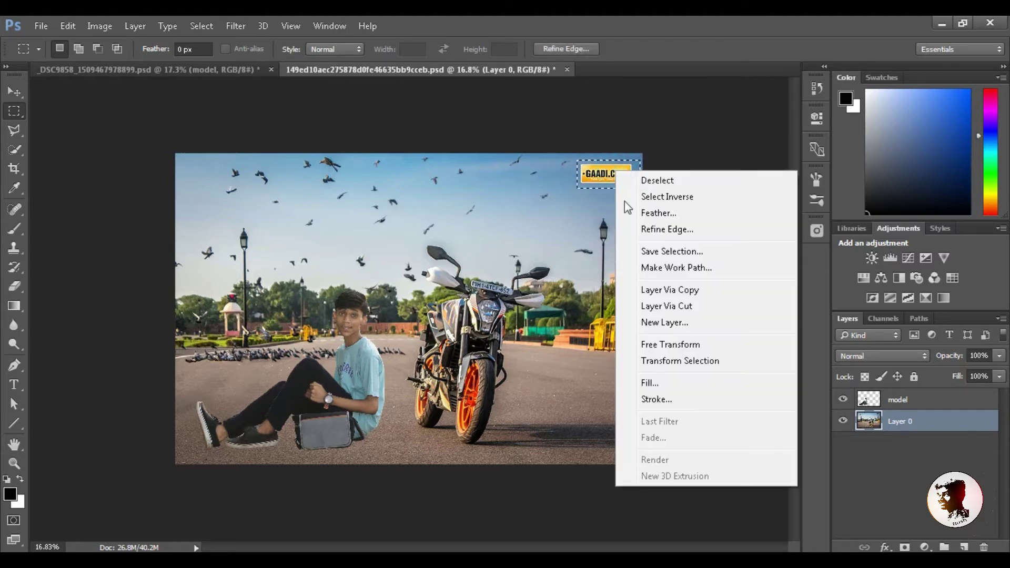
left_click(672, 381)
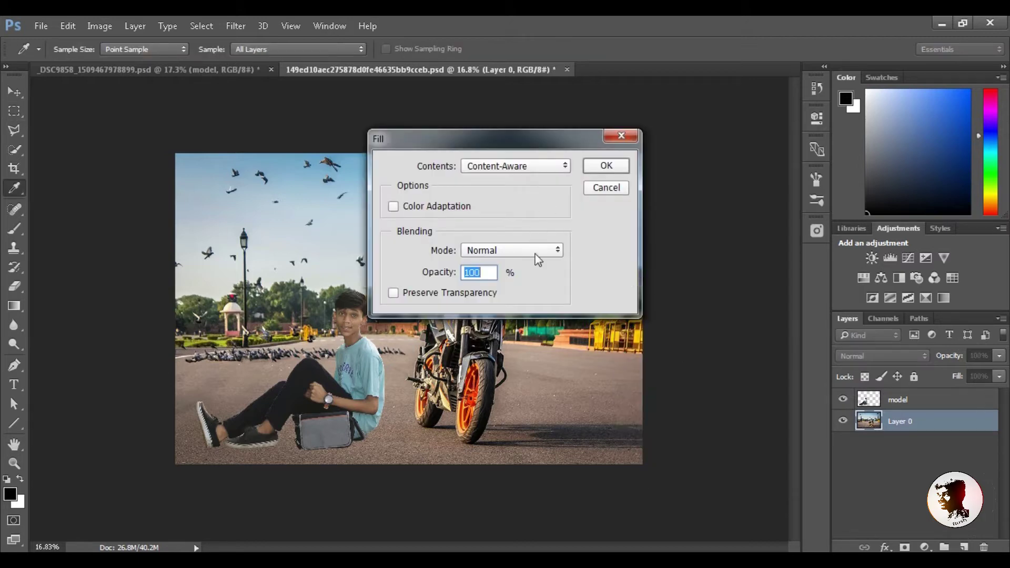
left_click(605, 166)
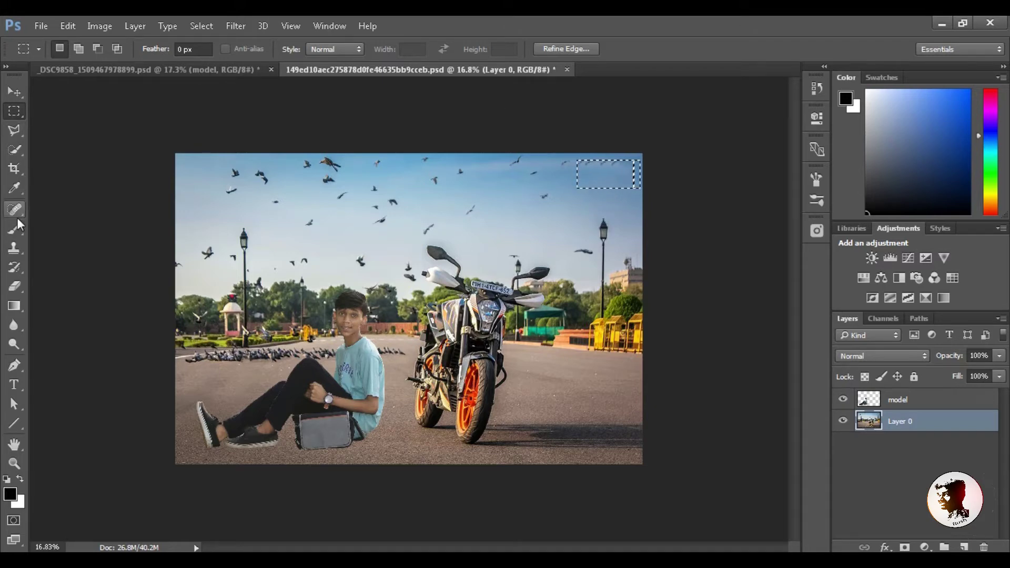
- Clear the rectangular selection left over from the logo fill
left_click(18, 248)
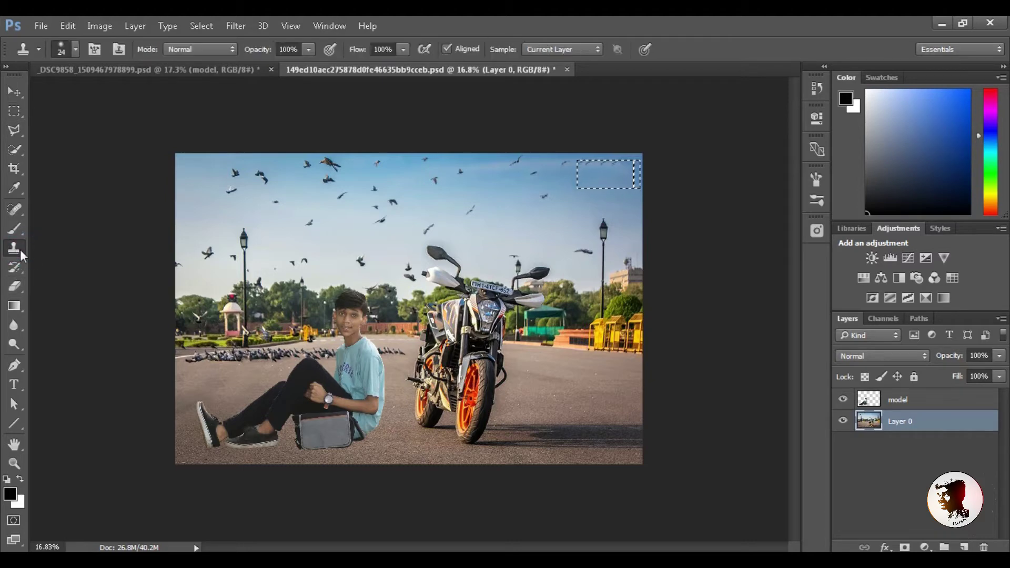
right_click(606, 179)
key("Escape")
key("m")
right_click(603, 183)
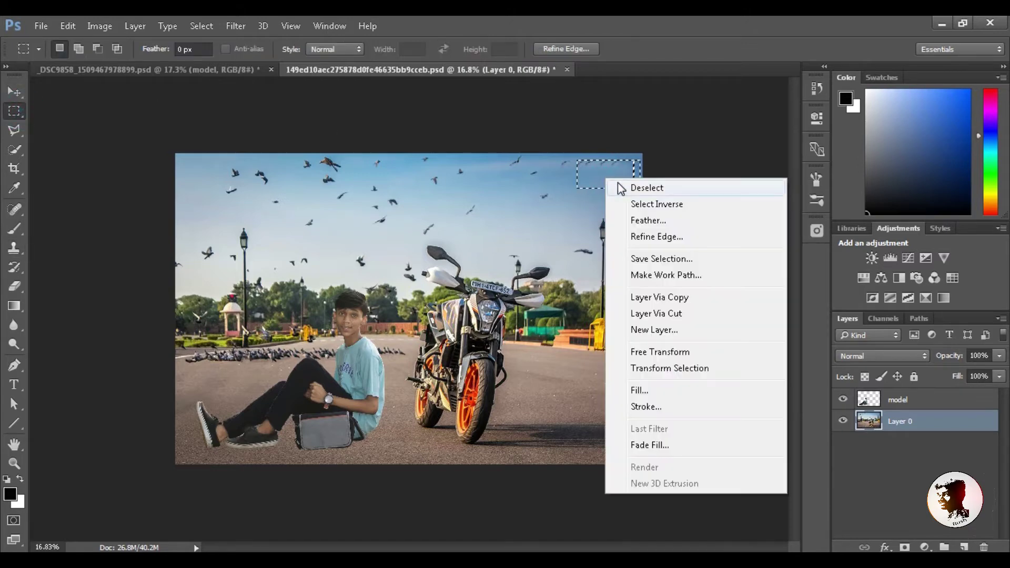
left_click(618, 183)
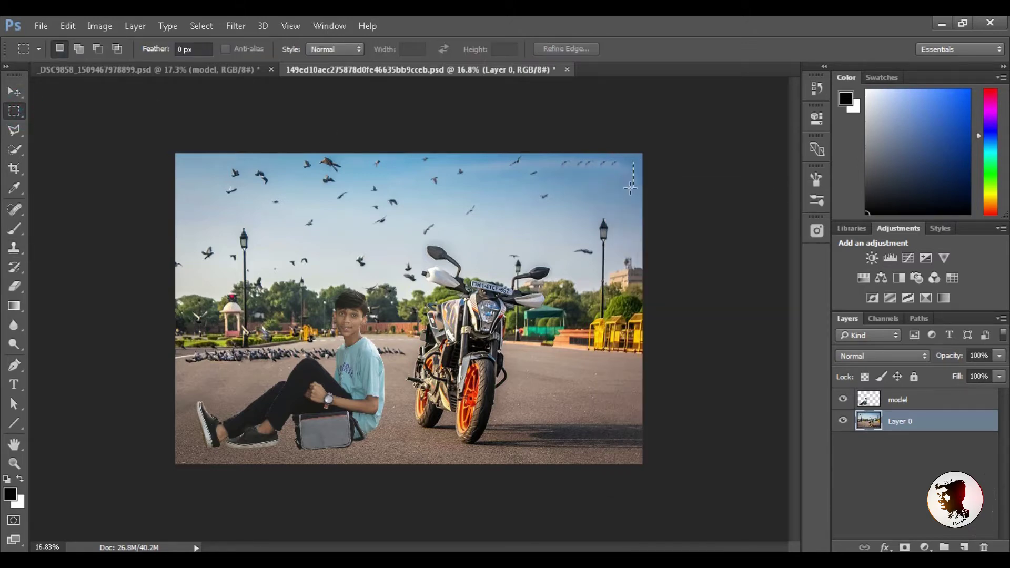
- Clone Stamp sky over the bird in the upper-right corner
left_click(14, 247)
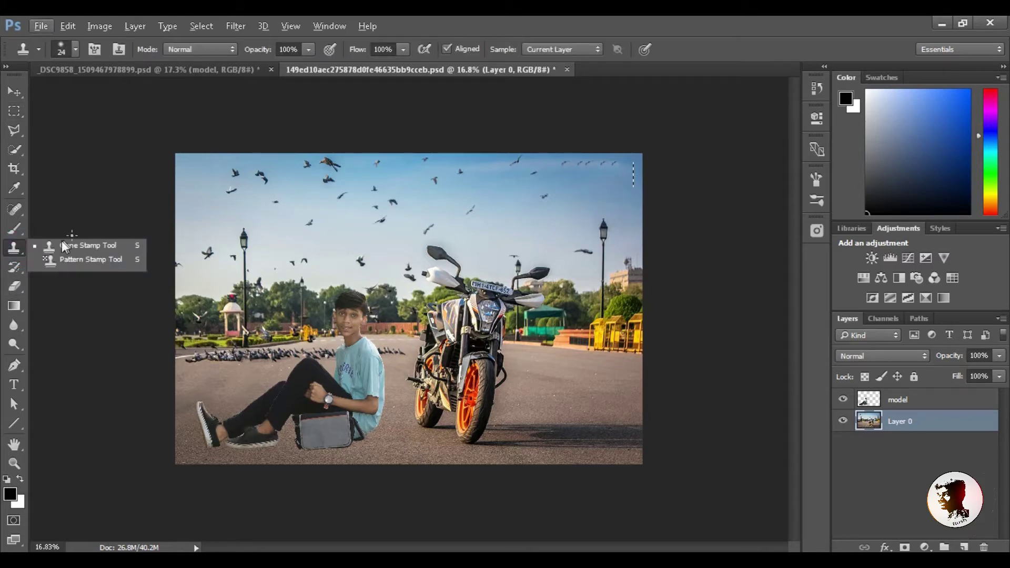
left_click(62, 243)
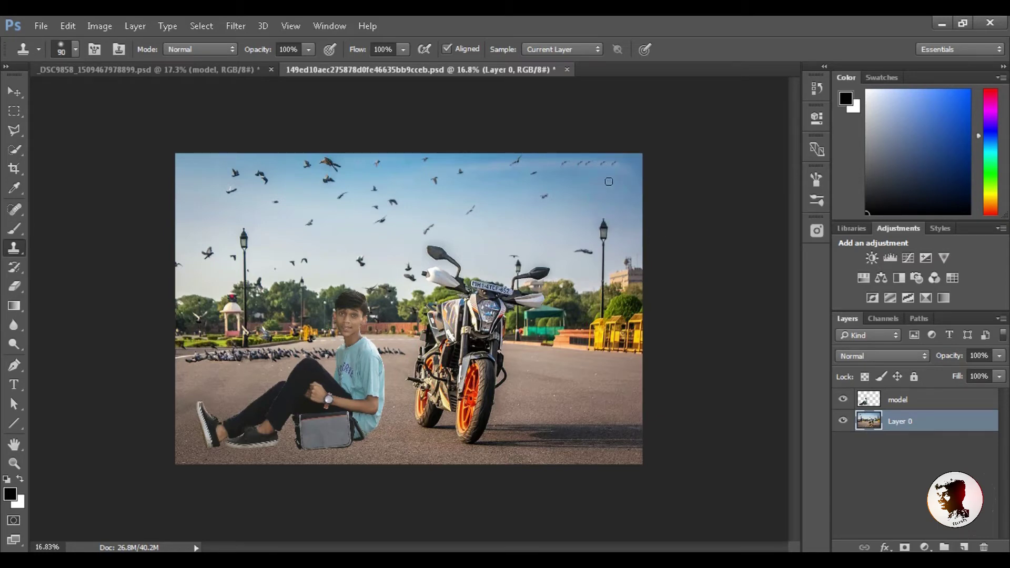
mouse_move(602, 165)
left_mouse_down()
mouse_move(617, 164)
mouse_move(586, 167)
left_mouse_up()
- Drag model onto New Layer to create model copy; close _DSC9858 unsaved
left_click(890, 401)
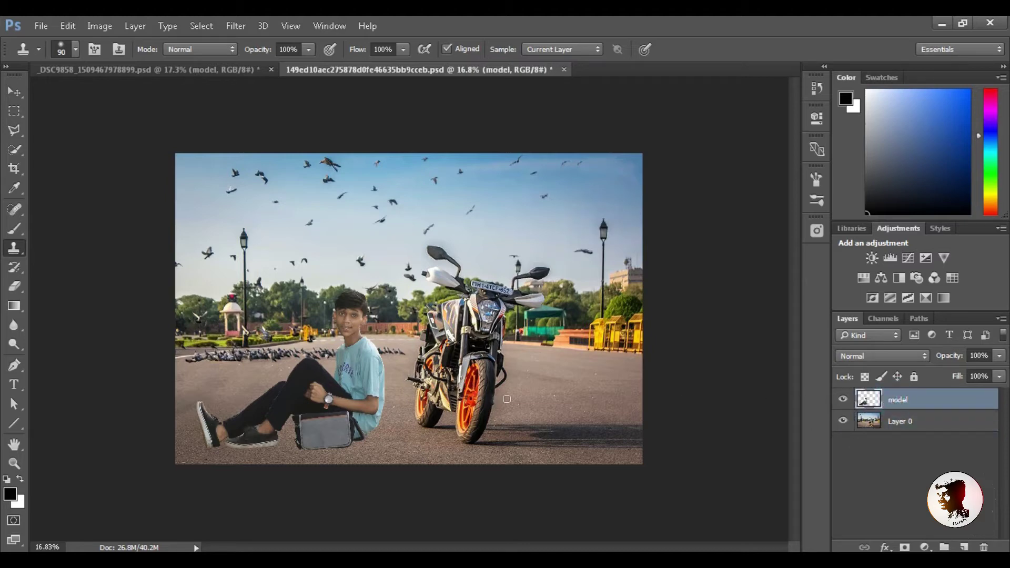
left_click_drag(915, 402, 961, 542)
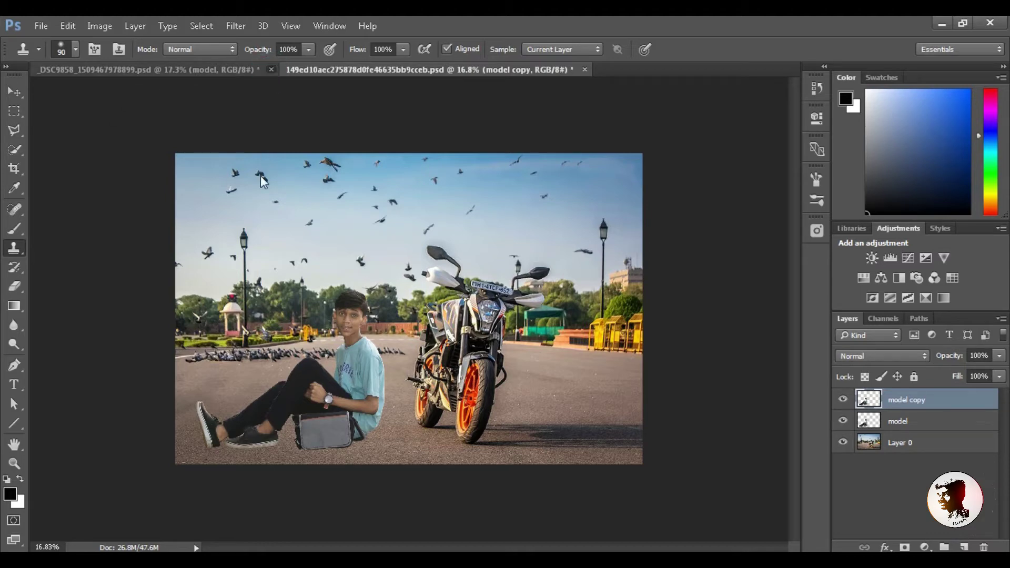
key("ctrl+Tab")
key("ctrl+w")
left_click(496, 236)
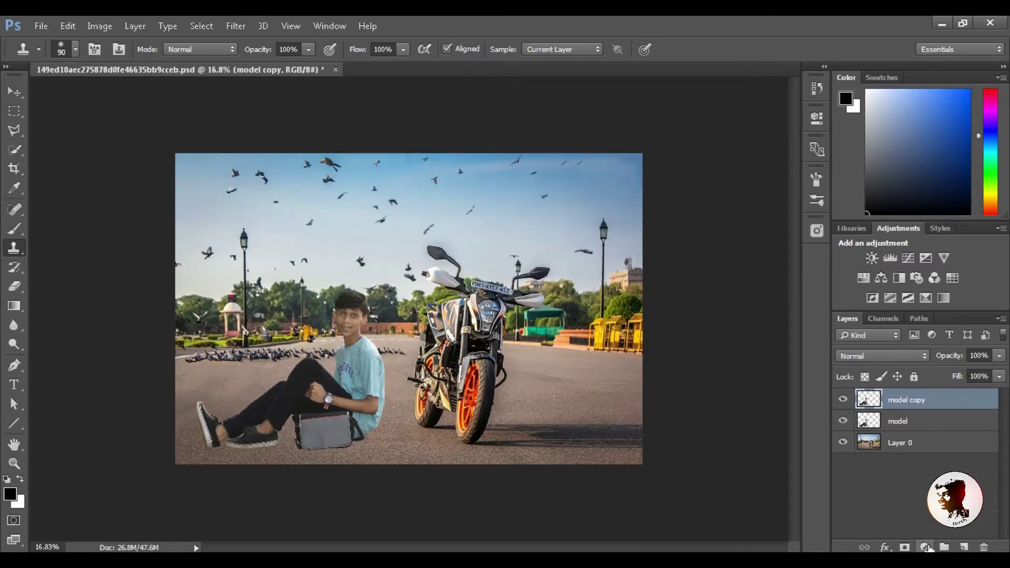
- Give model copy a 250 px black inside Stroke in Blending Options
right_click(923, 405)
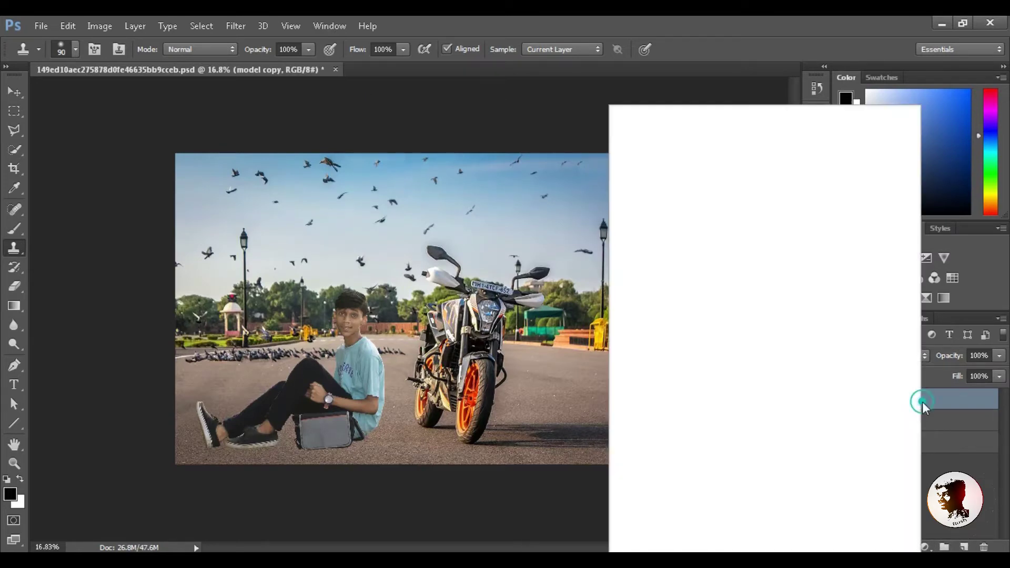
left_click(683, 115)
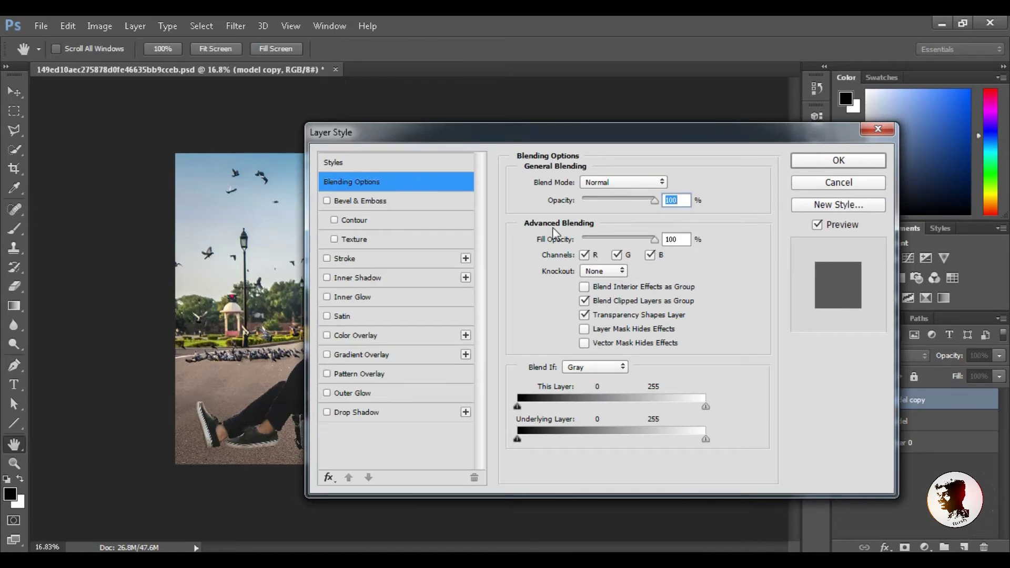
left_click(327, 259)
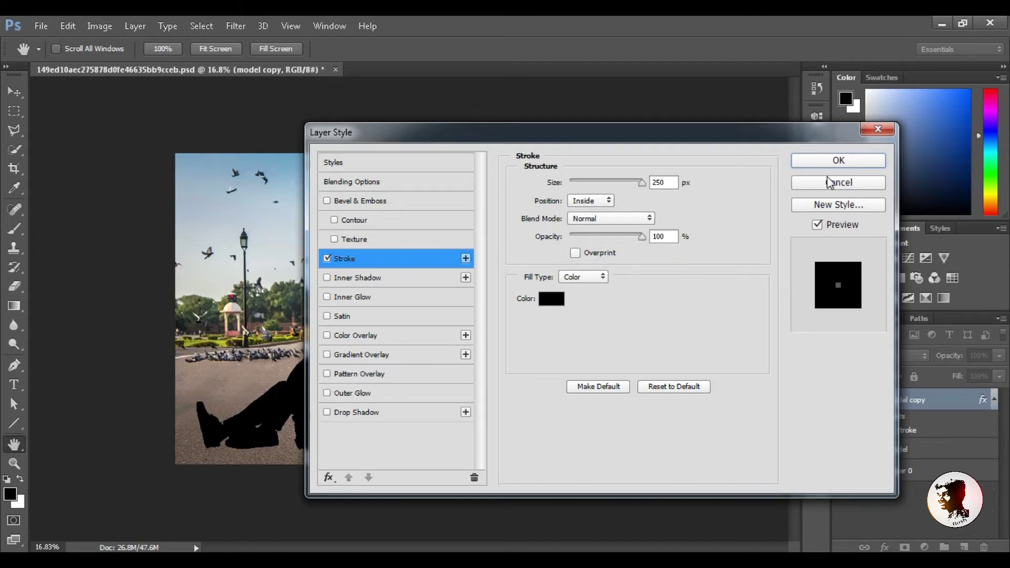
left_click(836, 162)
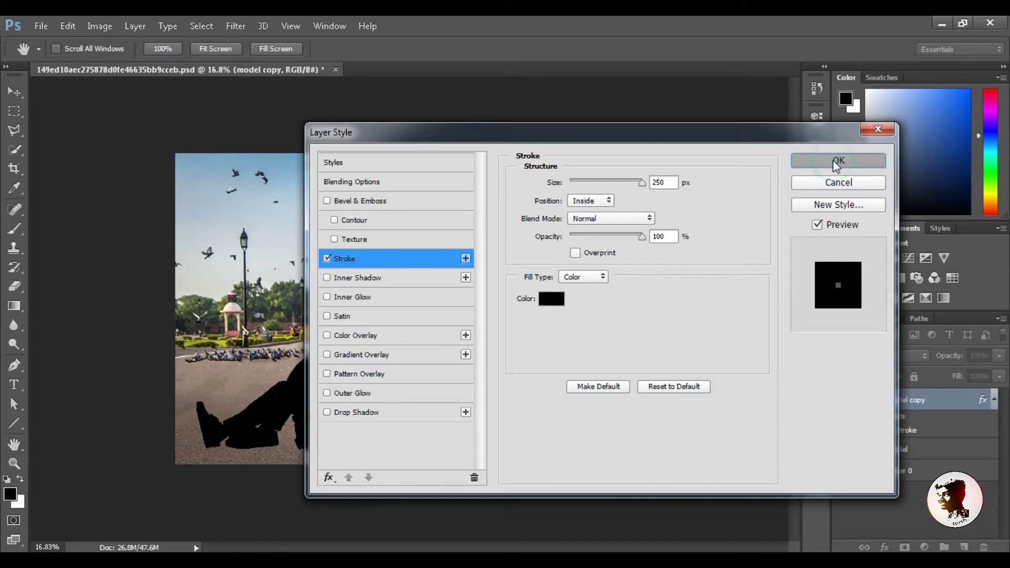
- Rename the model copy layer to 'shadow'
double_click(900, 399)
type("sh")
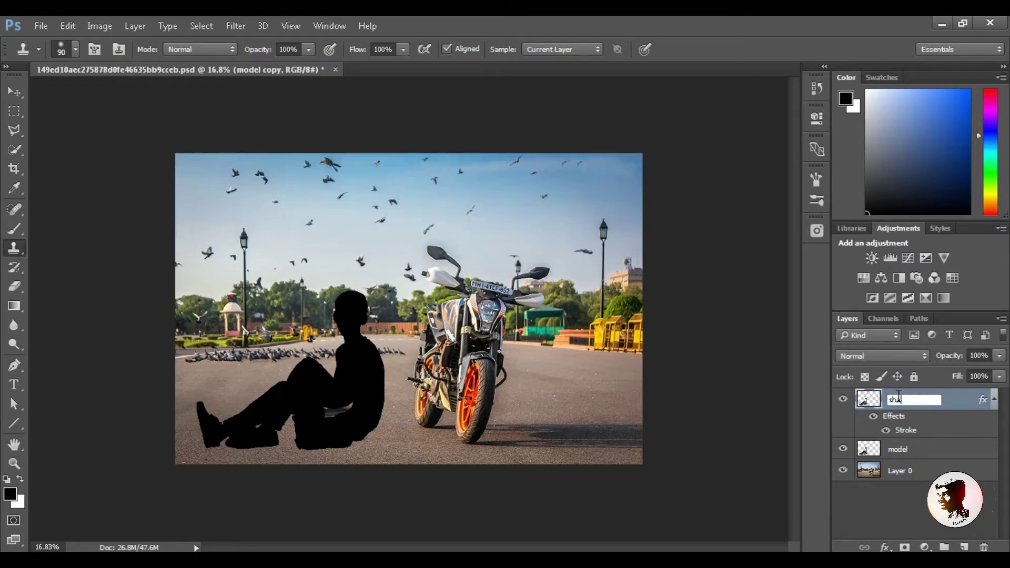
type("adow")
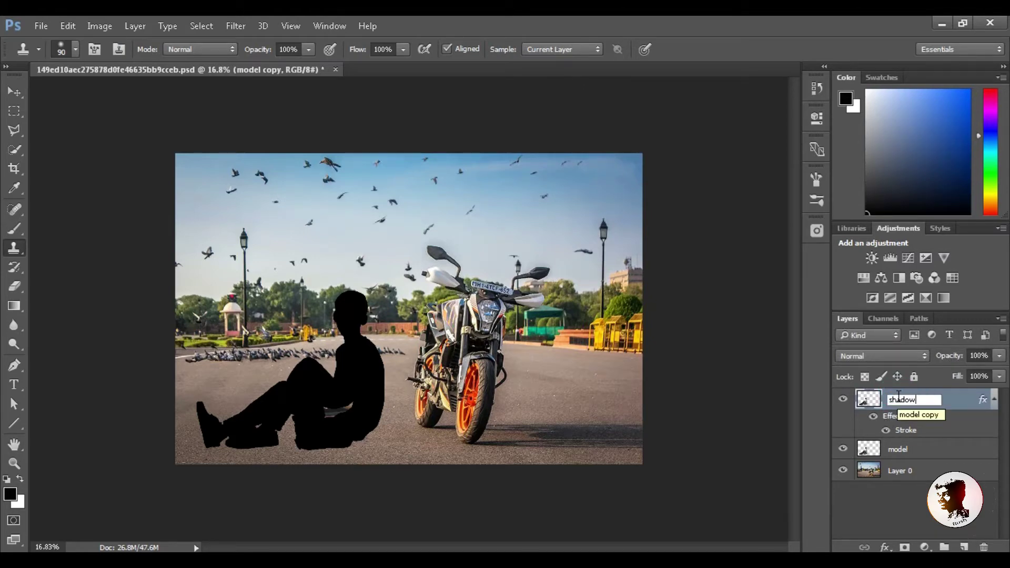
key("Return")
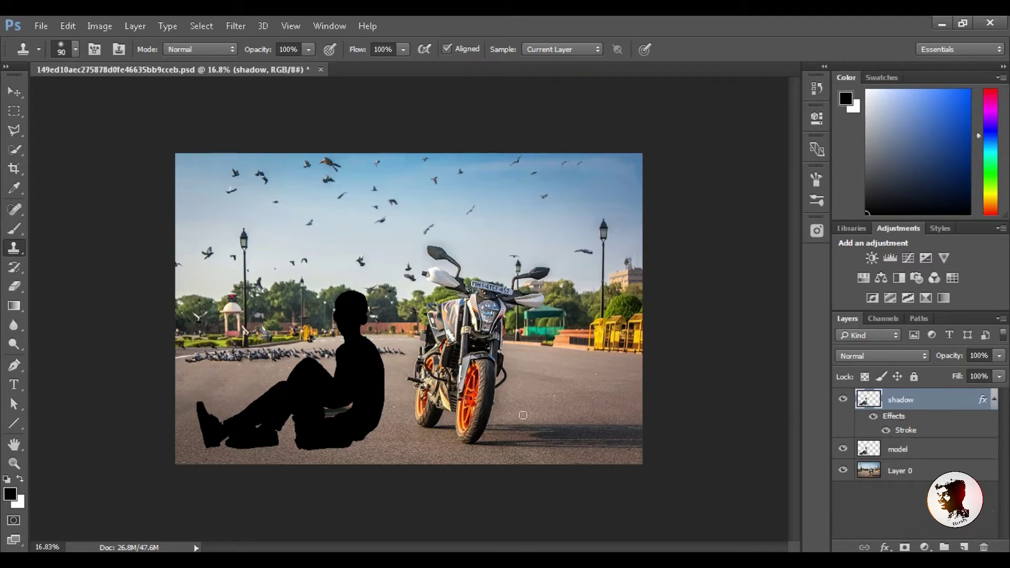
- Brush black at size 250 over the light patches in the silhouette
left_click(16, 232)
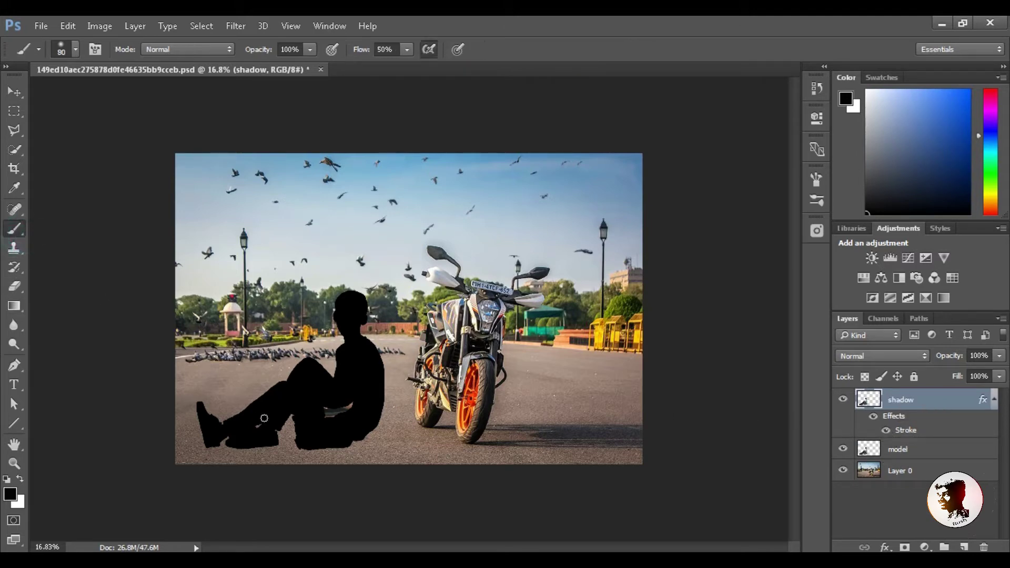
left_click(326, 409)
left_click_drag(317, 410, 324, 410)
key("bracketright")
key("bracketright")
key("bracketright")
left_click(328, 414)
left_click(345, 413)
- Skew and flatten the silhouette into a thin ground shadow toward the motorbike, then commit
left_click(15, 94)
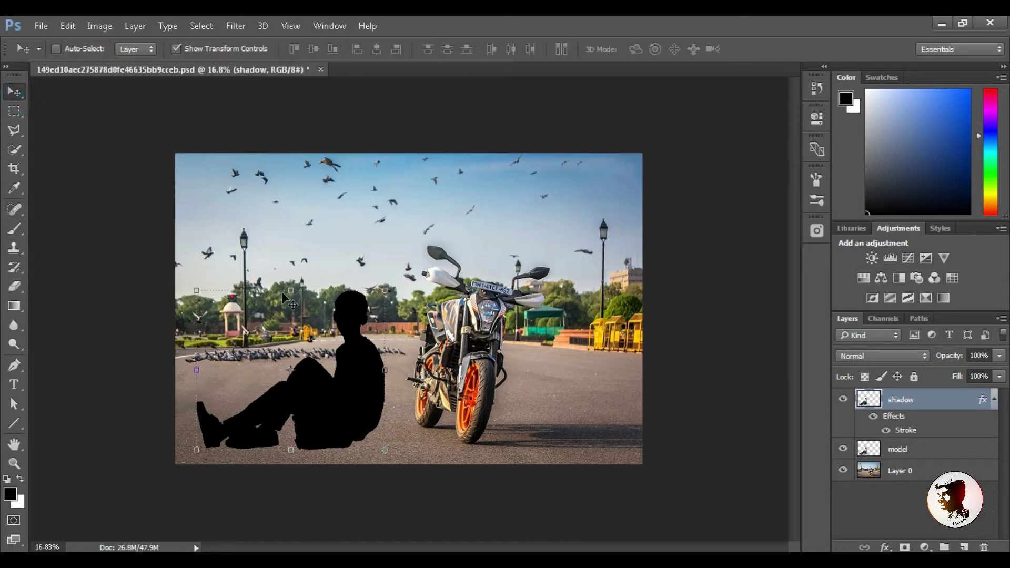
key("ctrl")
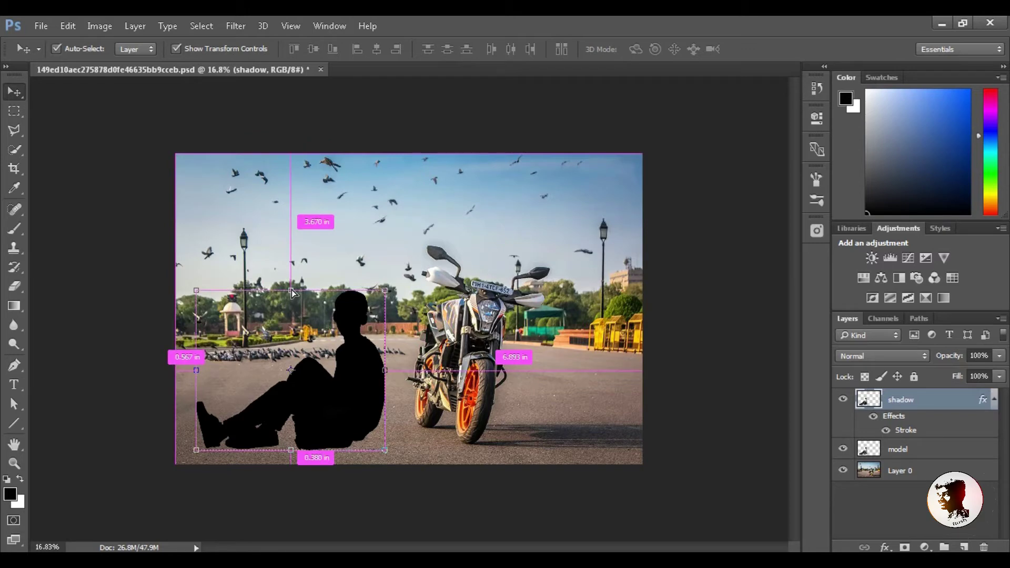
mouse_move(293, 293)
left_mouse_down()
mouse_move(393, 324)
mouse_move(459, 381)
mouse_move(460, 405)
left_mouse_up()
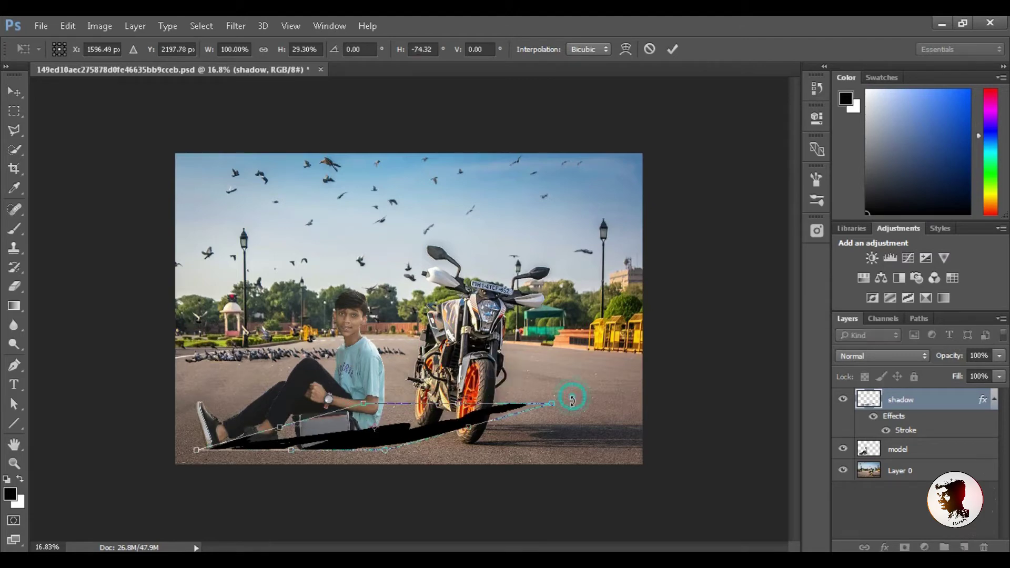
mouse_move(564, 402)
left_mouse_down()
mouse_move(572, 408)
mouse_move(458, 407)
mouse_move(467, 421)
left_mouse_up()
left_click_drag(559, 424, 529, 427)
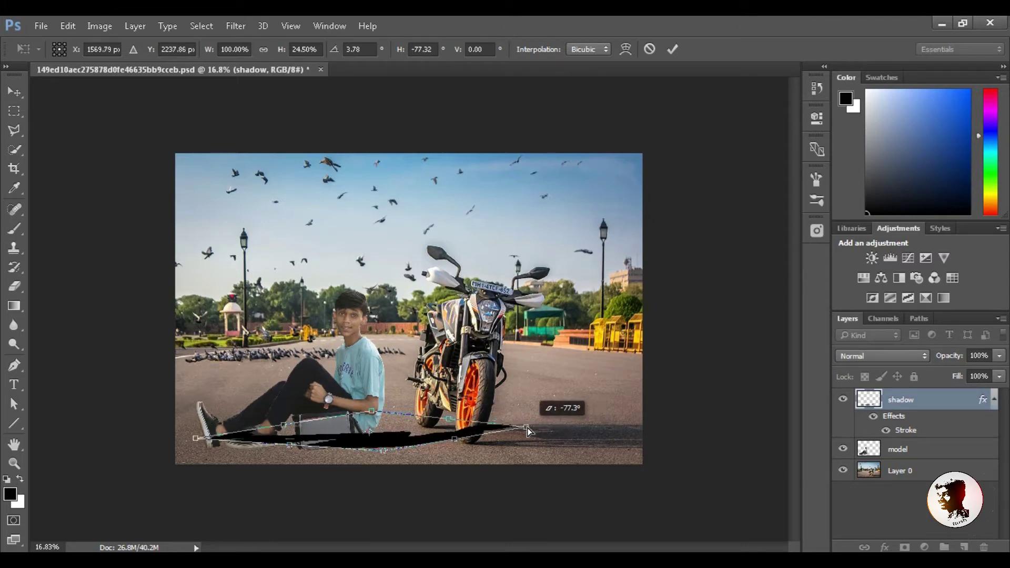
mouse_move(529, 427)
left_mouse_down()
mouse_move(540, 424)
mouse_move(527, 434)
left_mouse_up()
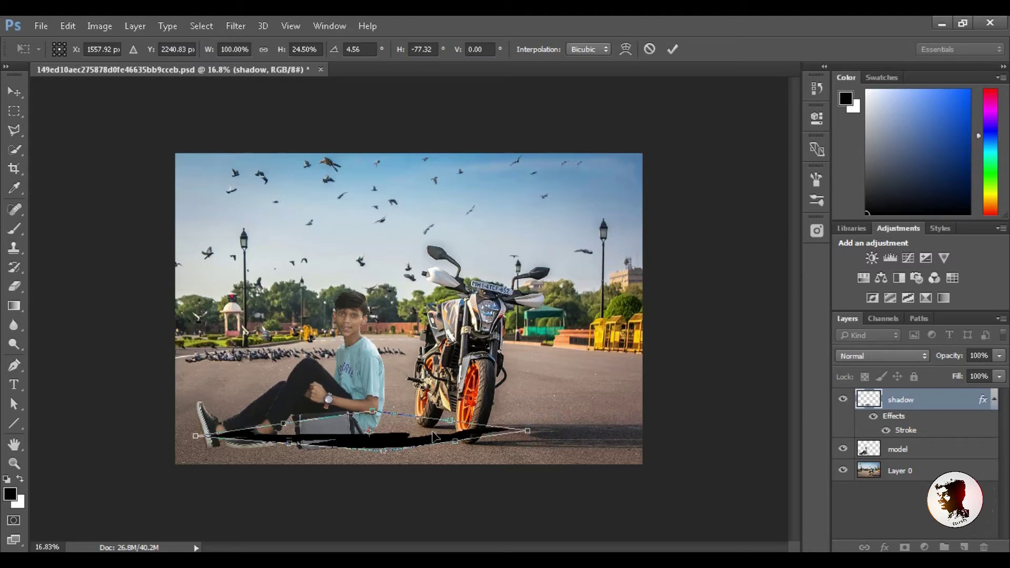
left_click_drag(430, 437, 421, 440)
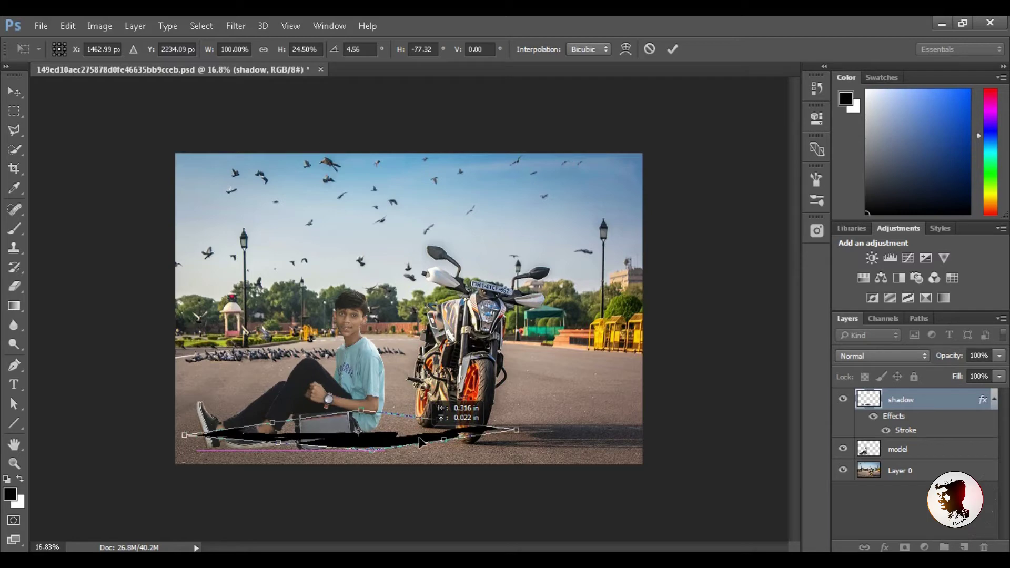
left_click_drag(419, 437, 420, 436)
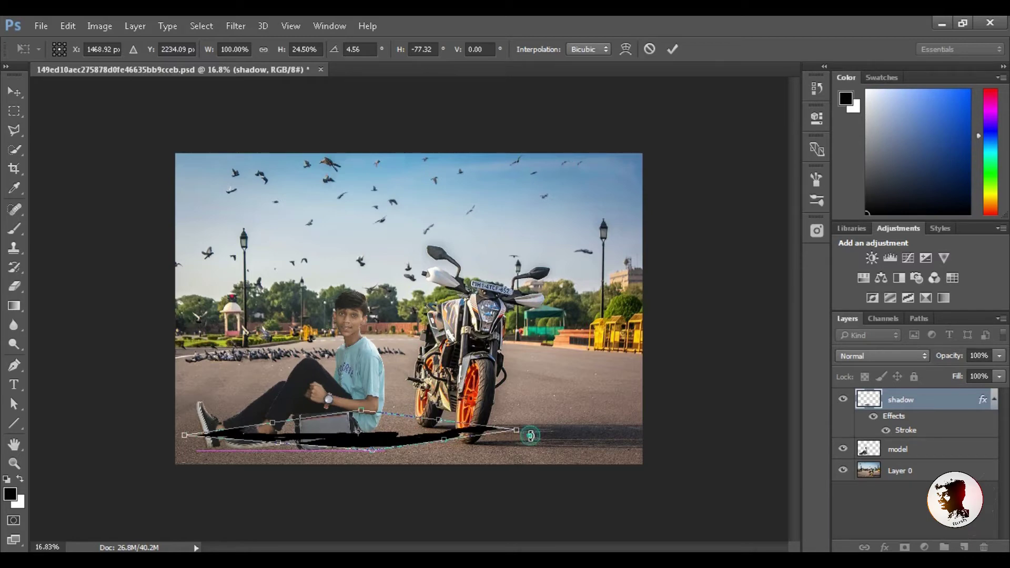
left_click_drag(530, 436, 530, 429)
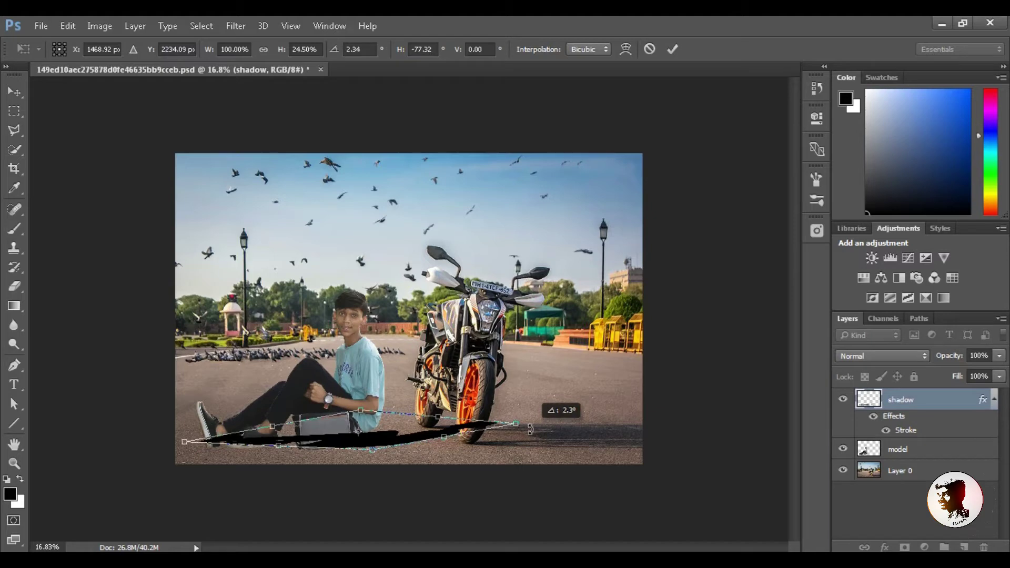
left_click(675, 50)
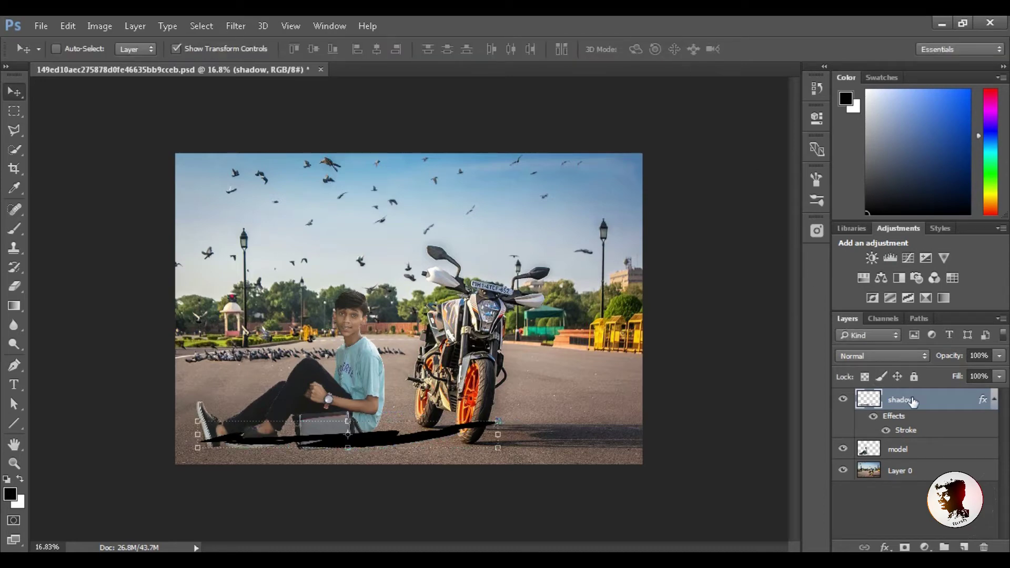
- Move shadow below model in Layers and nudge it down-right with Shift+arrows
left_click_drag(913, 401, 920, 458)
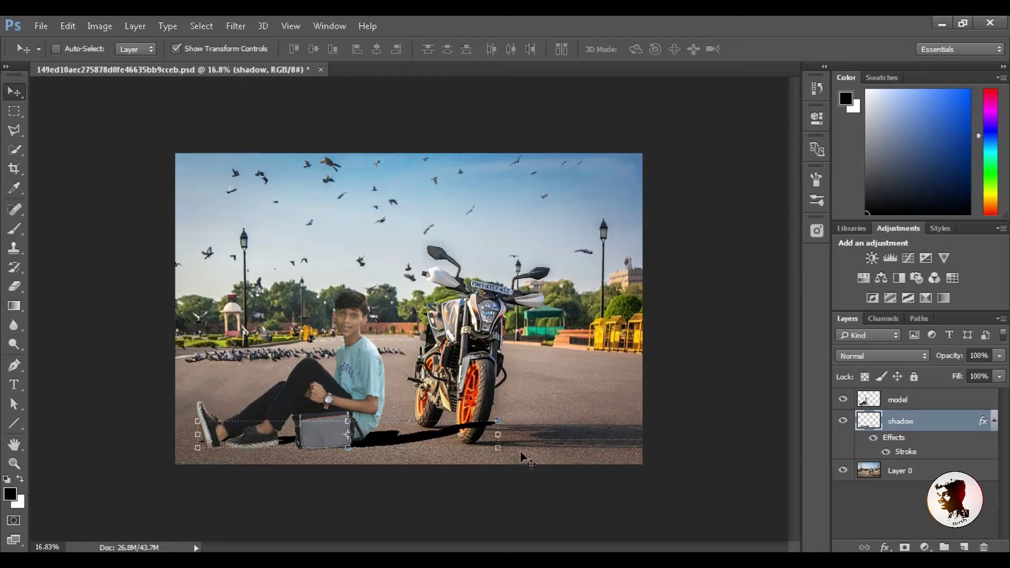
left_click(470, 446)
left_click(472, 450)
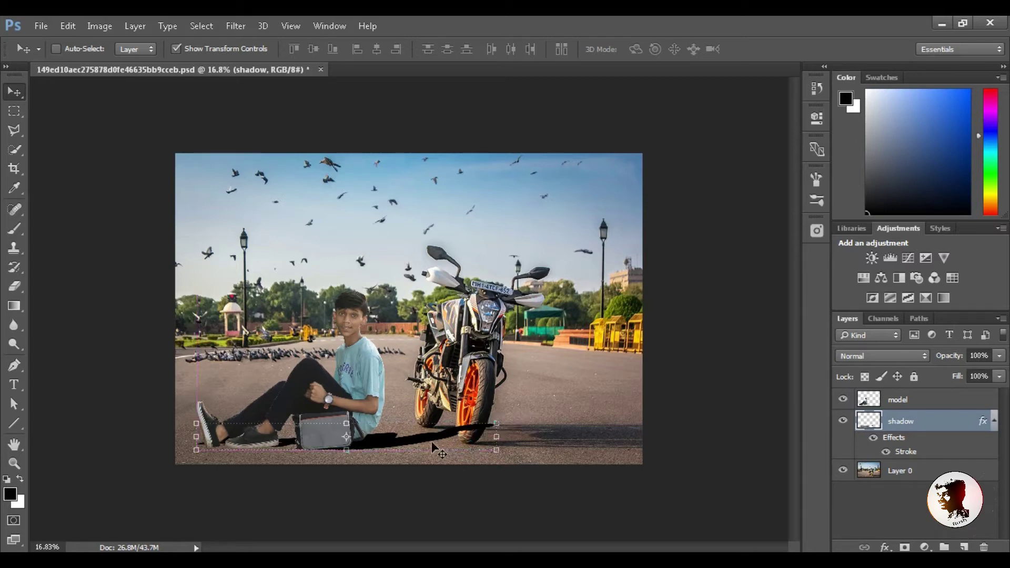
key("shift+Down")
key("shift+Down")
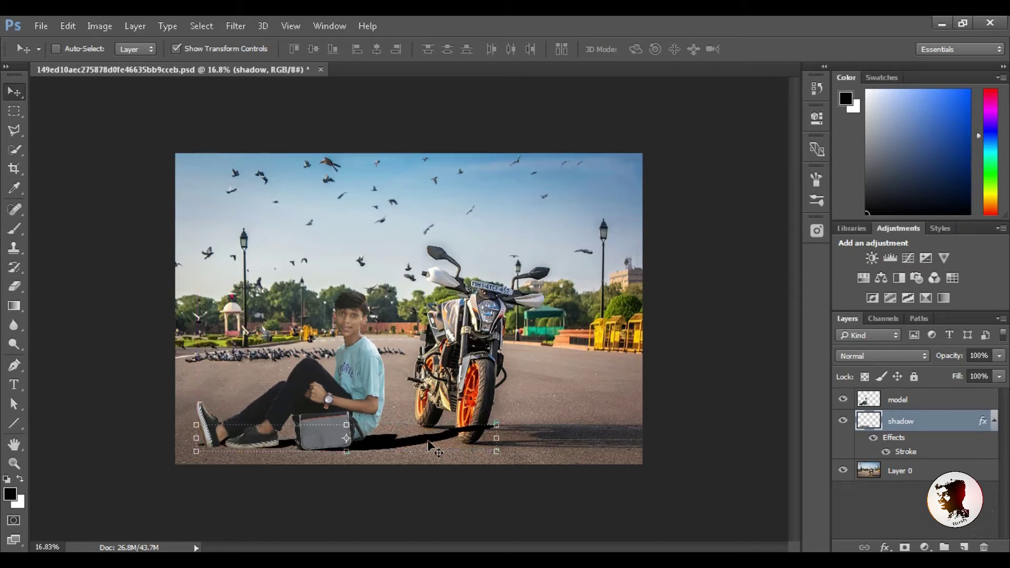
key("shift+Down")
key("shift+Down")
key("shift+Right")
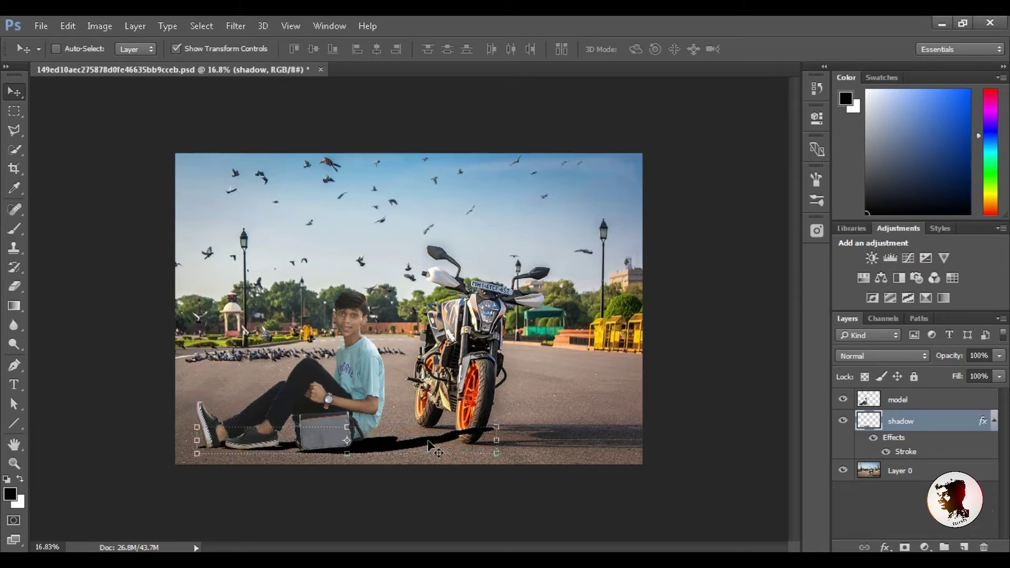
key("shift+Right")
key("shift+Right")
key("shift+Up")
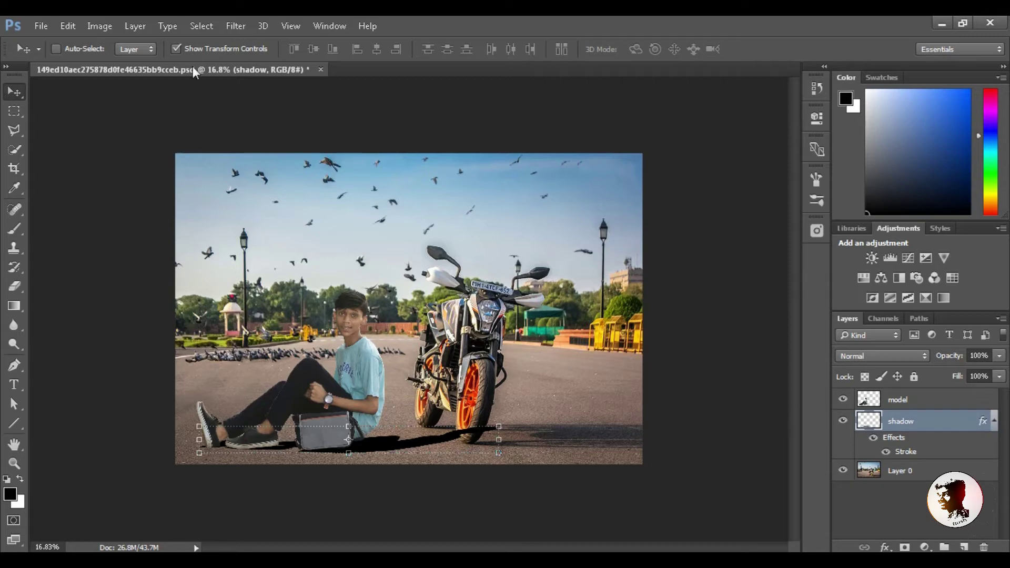
- Blur the shadow layer with a 38.7-pixel Gaussian blur and start lowering its opacity toward 77%
left_click(238, 26)
mouse_move(243, 189)
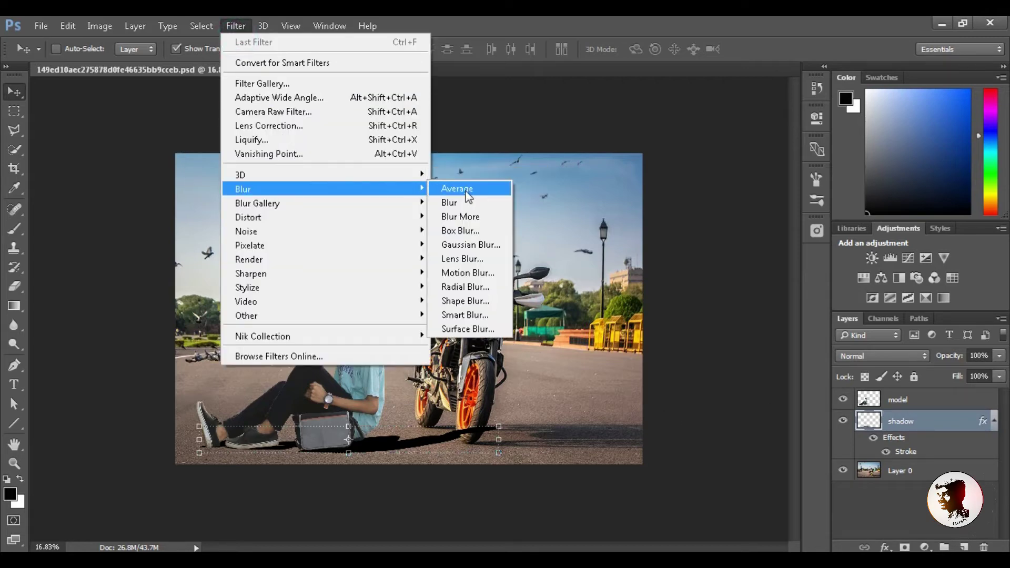
left_click(471, 246)
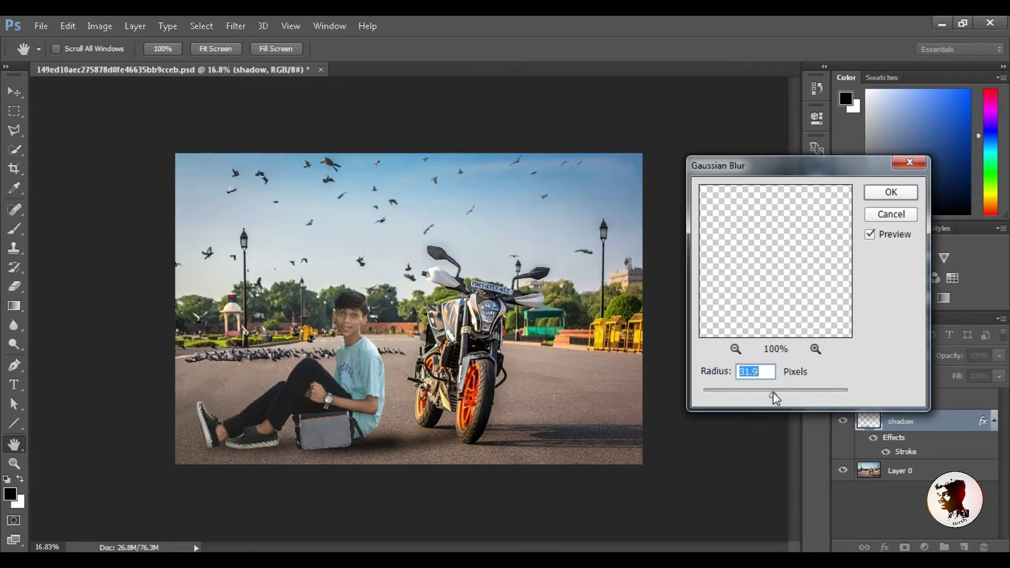
left_click_drag(774, 393, 772, 394)
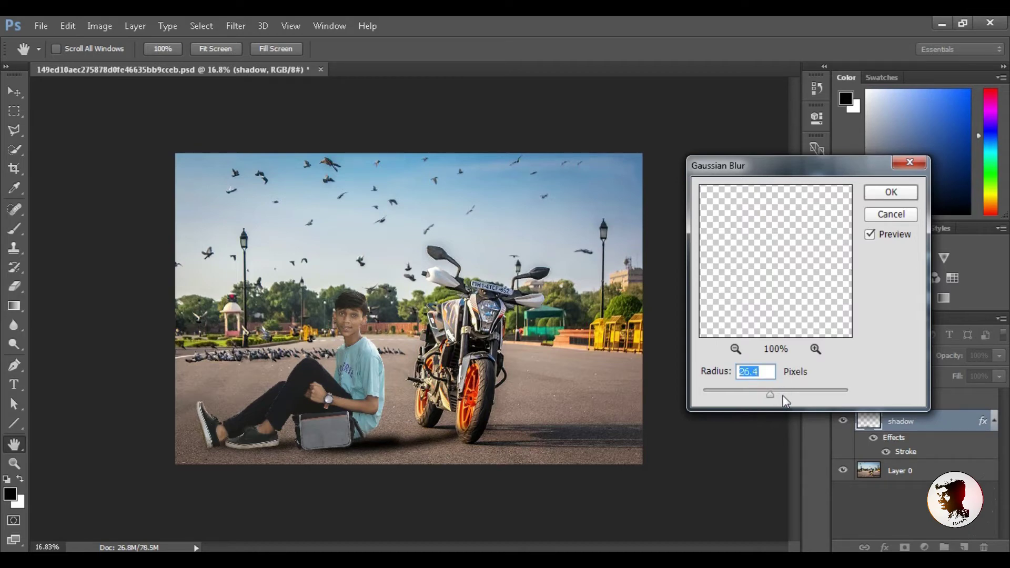
left_click(774, 394)
left_click_drag(774, 395, 776, 396)
left_click_drag(775, 395, 776, 395)
left_click(897, 193)
key("v")
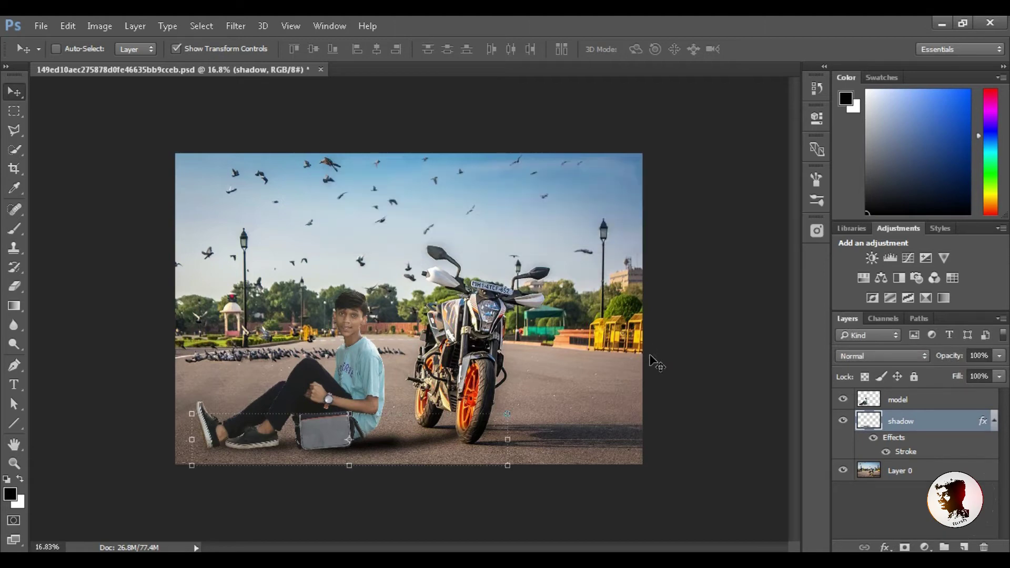
left_click(998, 355)
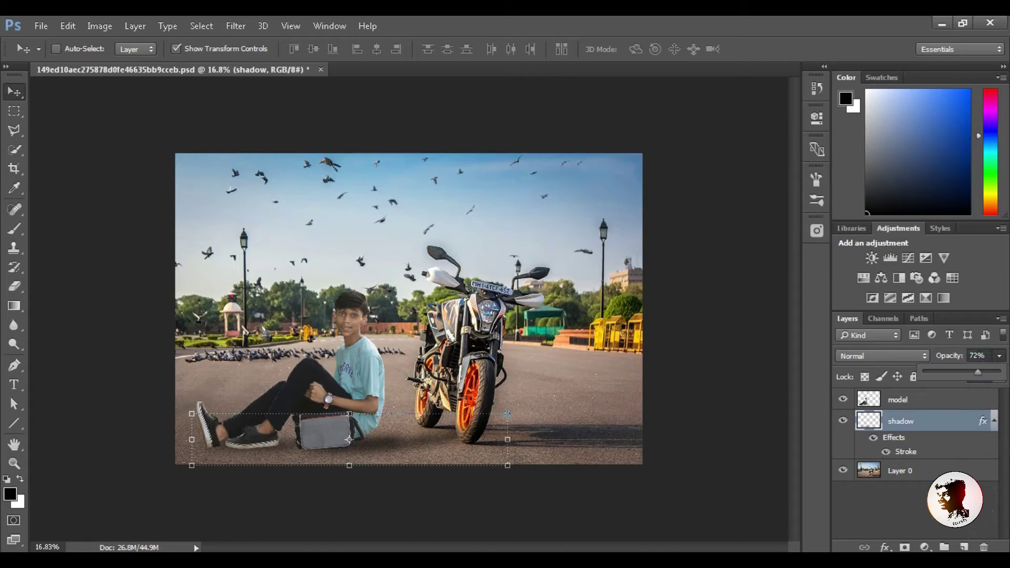
- Reselect the shadow layer, drop its fill to 80% and bring opacity to 72%
left_click(943, 425, "ctrl")
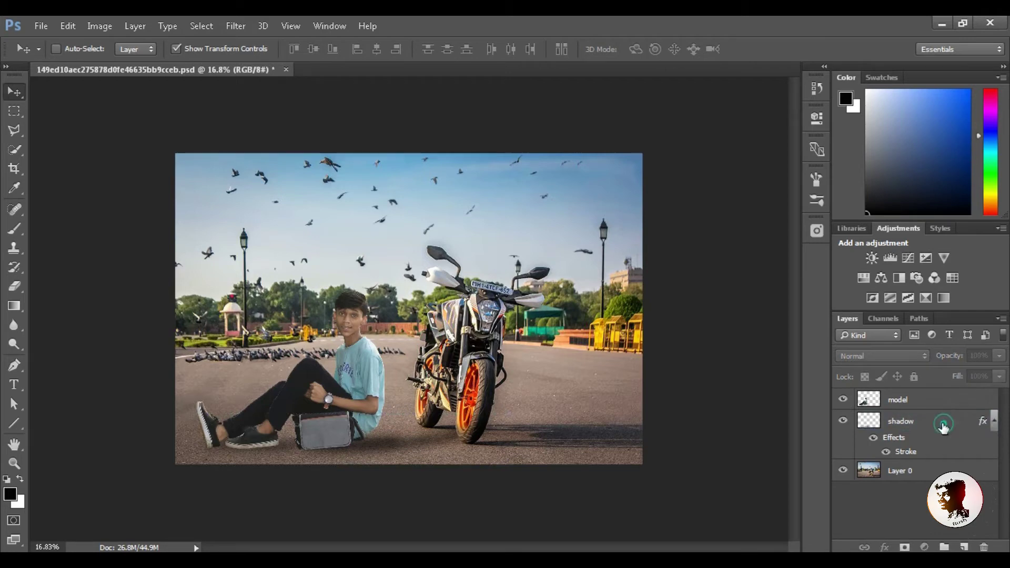
left_click(947, 424)
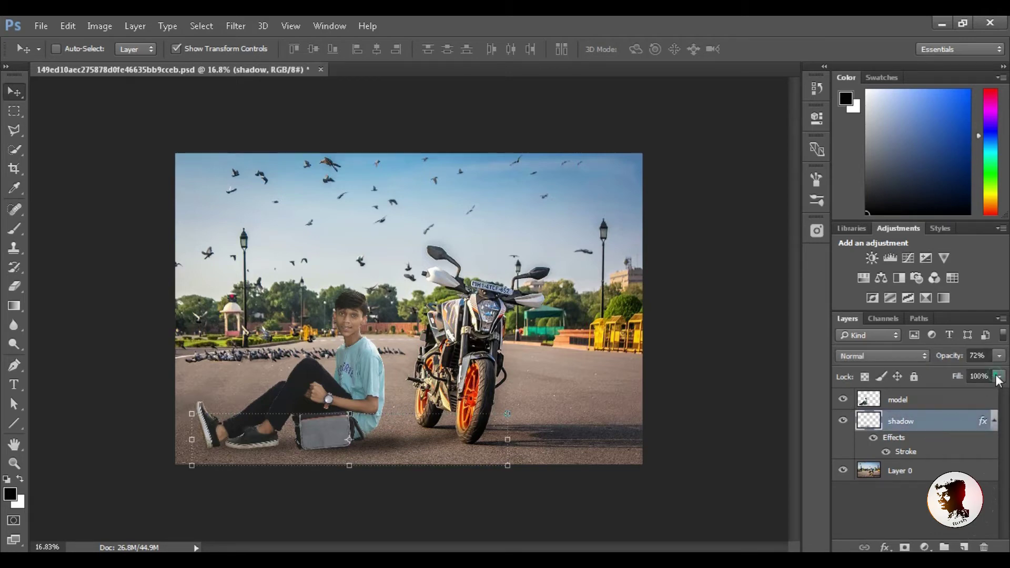
left_click(999, 376)
left_click_drag(996, 392, 984, 400)
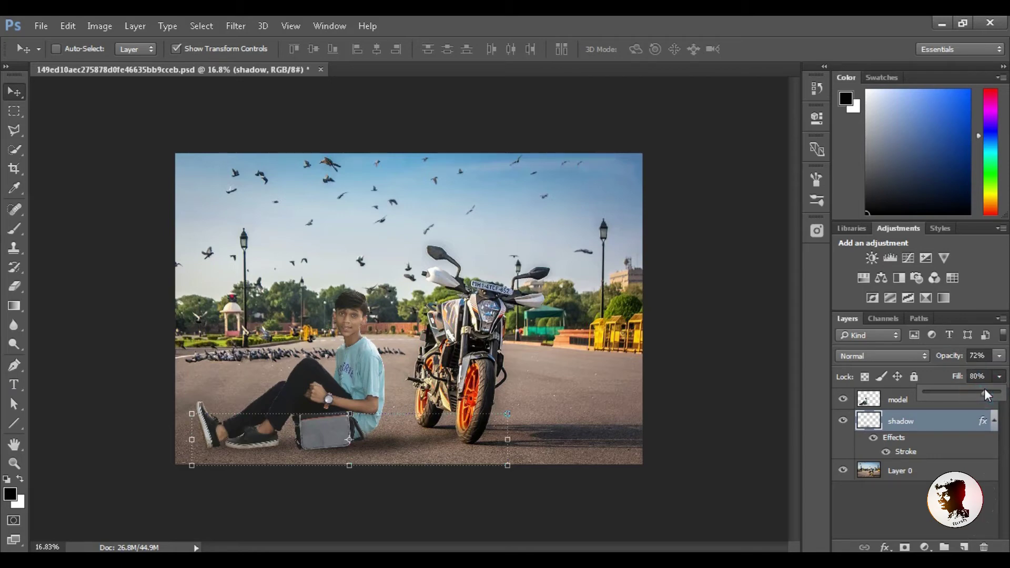
left_click(999, 356)
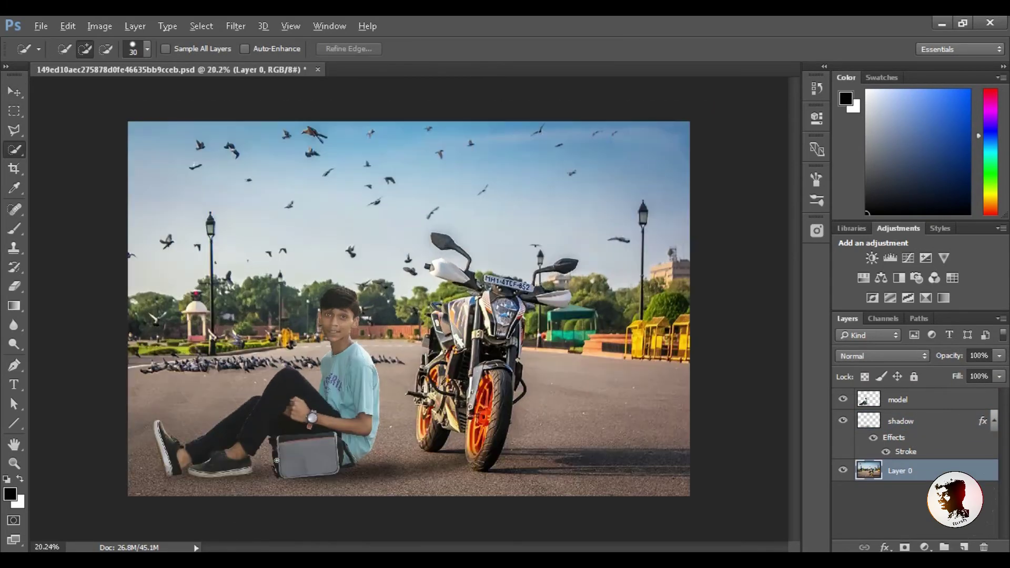
- Try merging the model layer down, undo it, and toggle the boy's visibility to check the shadow
left_click(909, 409)
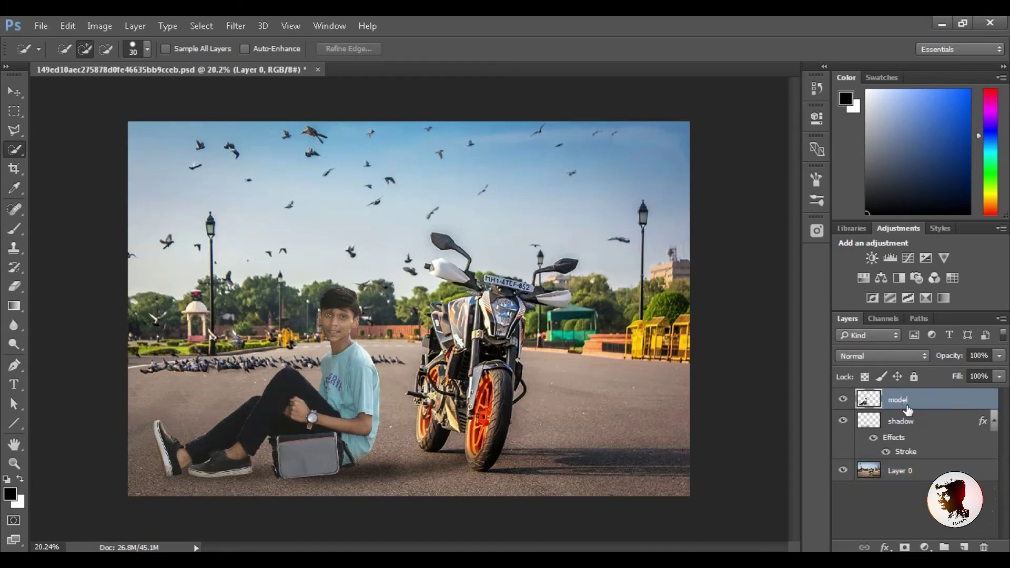
right_click(907, 406)
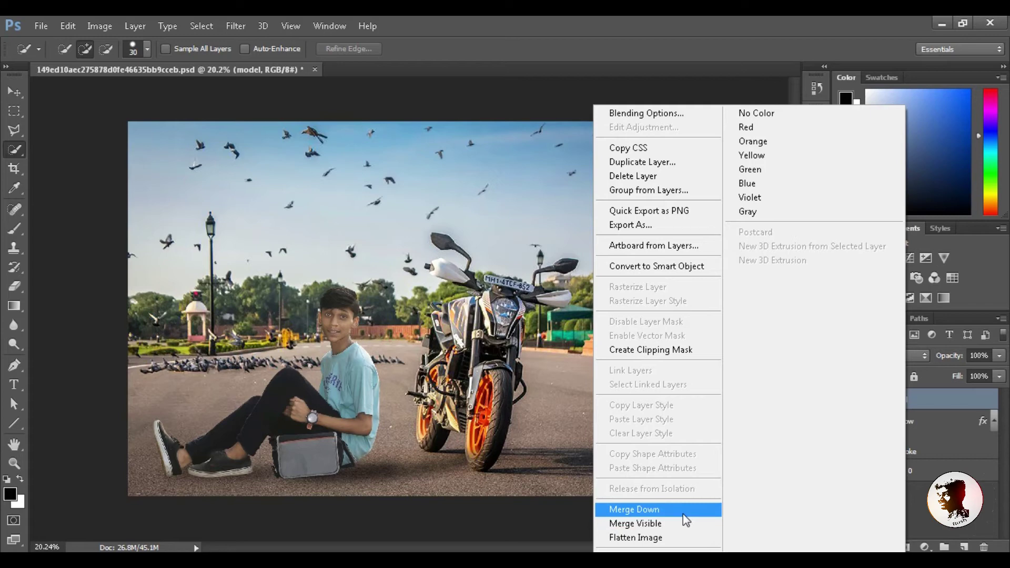
left_click(683, 514)
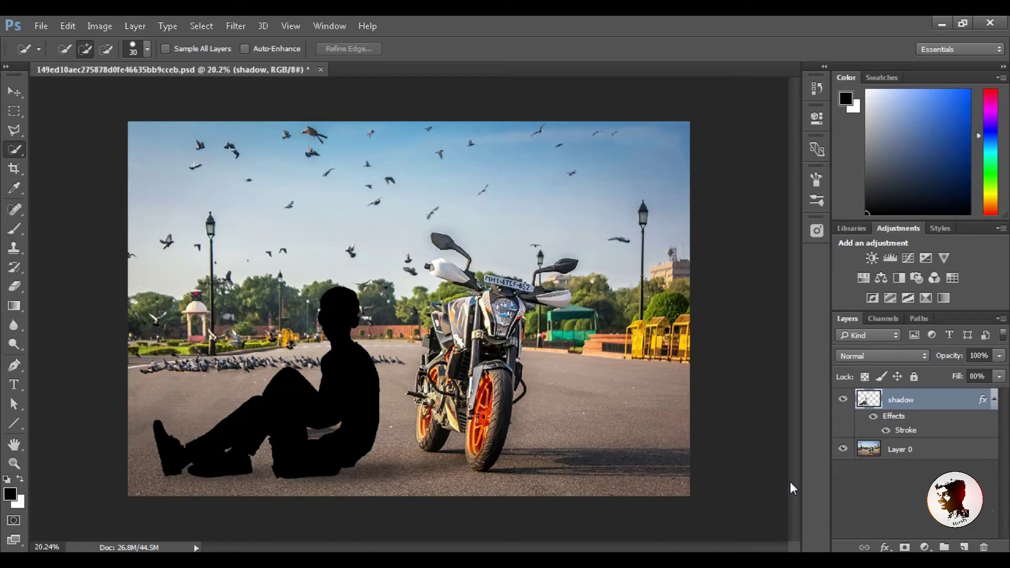
key("ctrl+z")
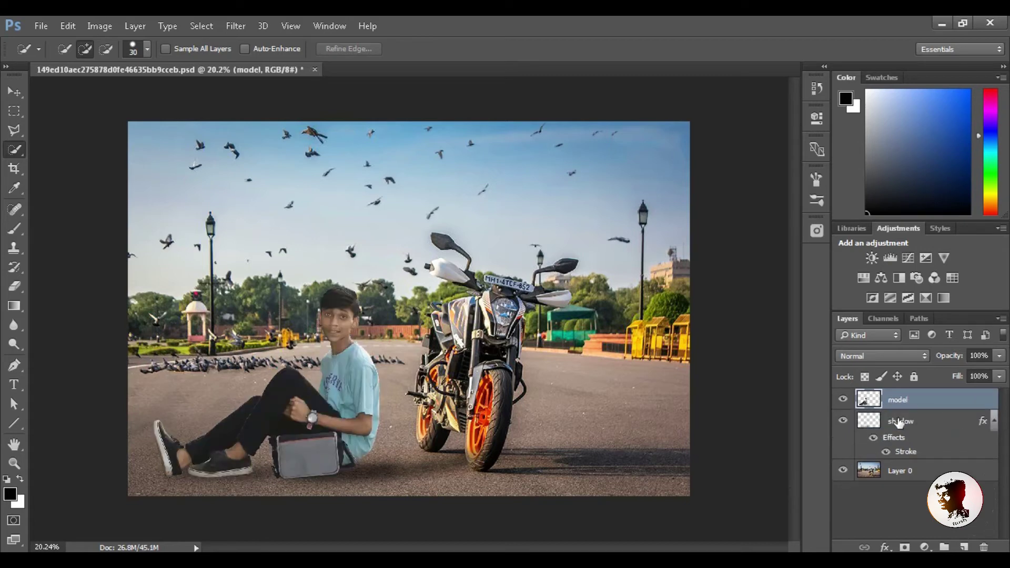
left_click(843, 400)
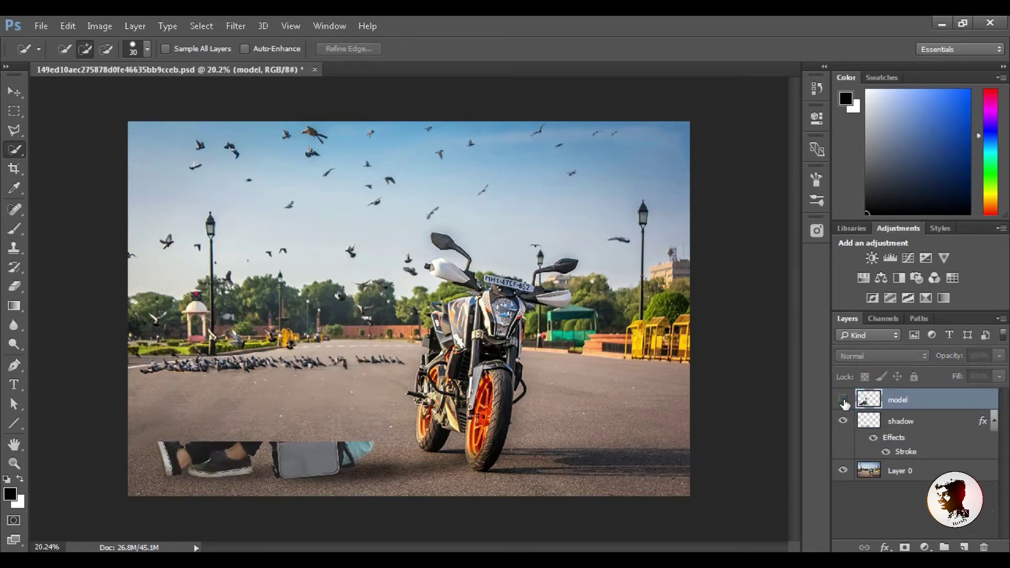
left_click(843, 400)
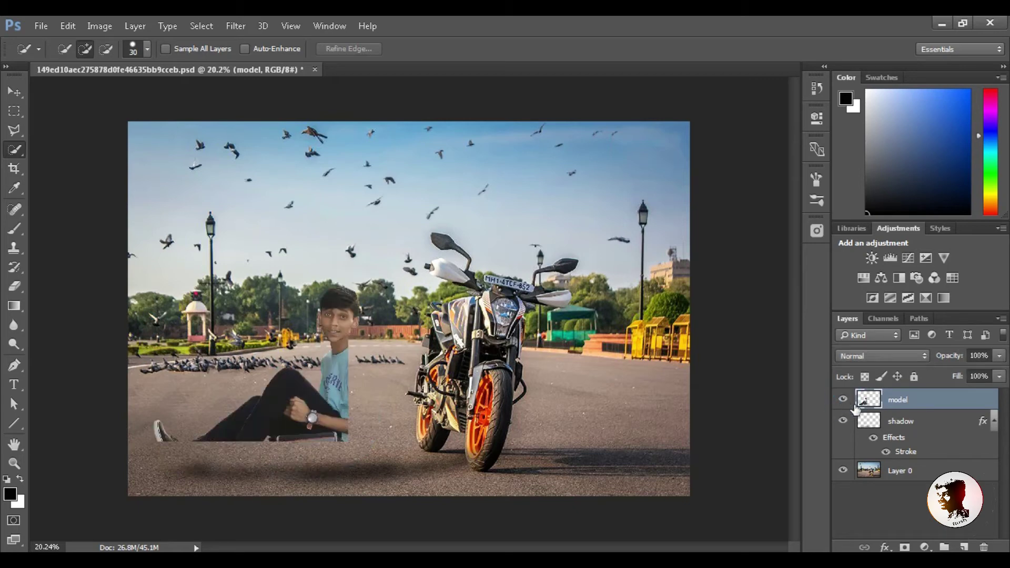
- Stamp model, shadow and Layer 0 with Ctrl+Alt+E, then hide the three original layers
left_click(921, 421, "shift")
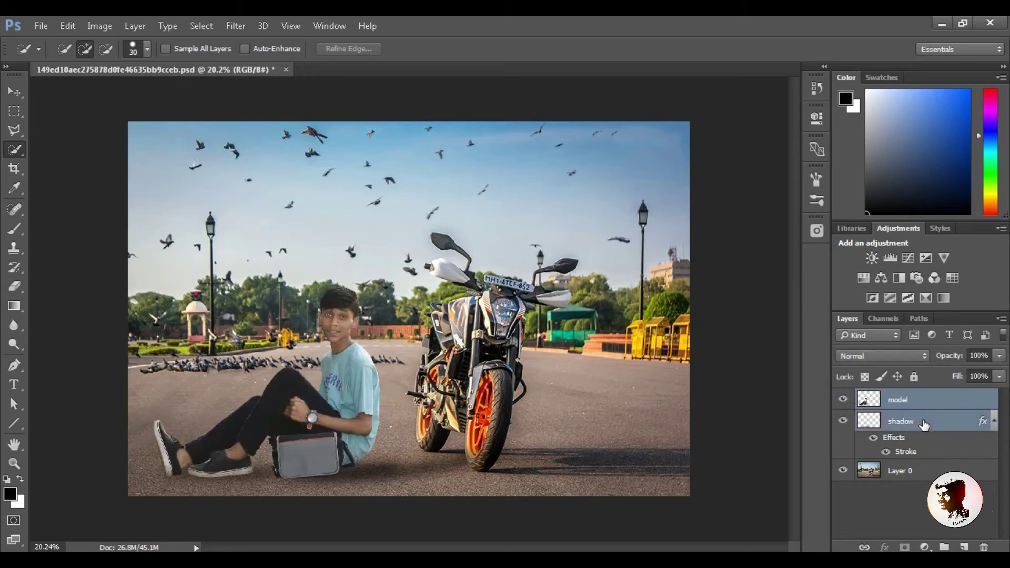
left_click(921, 470, "shift")
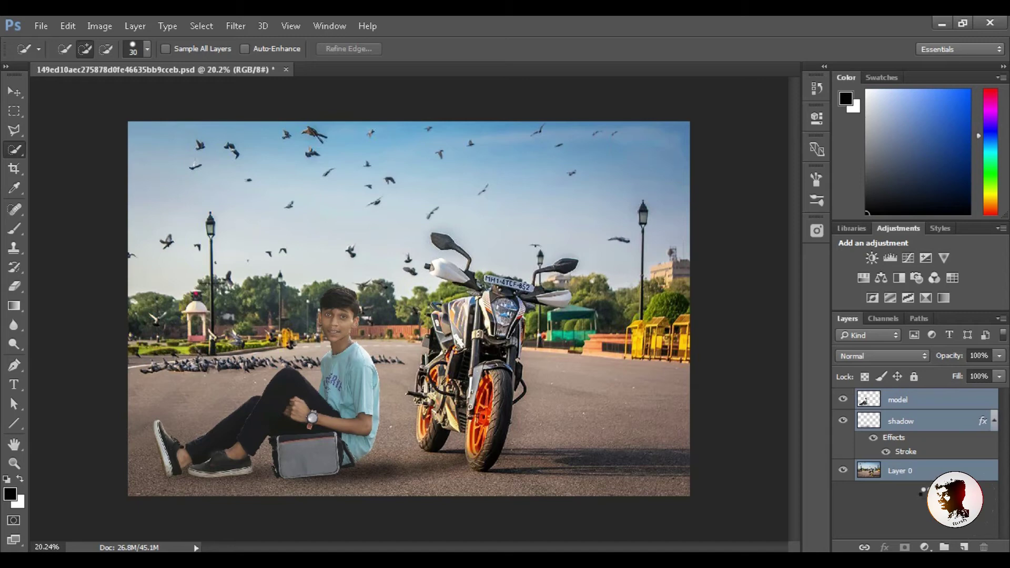
key("ctrl+alt+e")
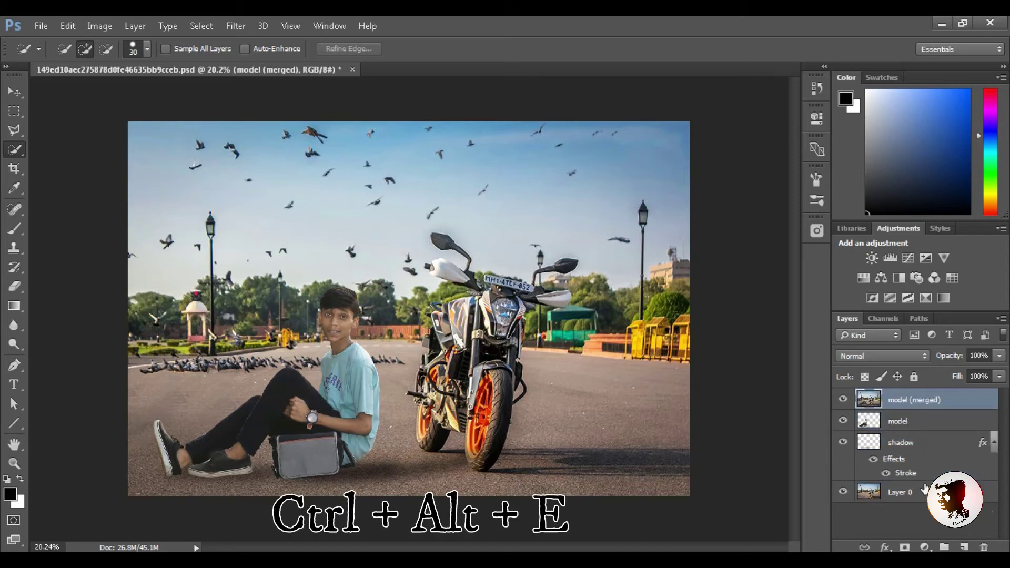
left_click(843, 421)
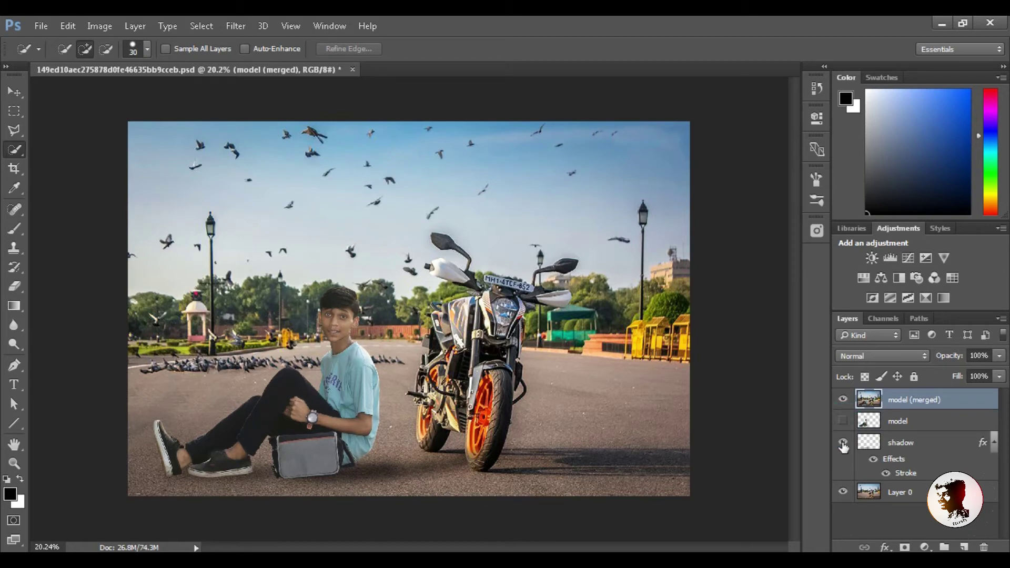
left_click(843, 442)
left_click(842, 492)
- Run Color Efex Pro 4 on the merged layer and apply its Dark Contrasts look
left_click(233, 25)
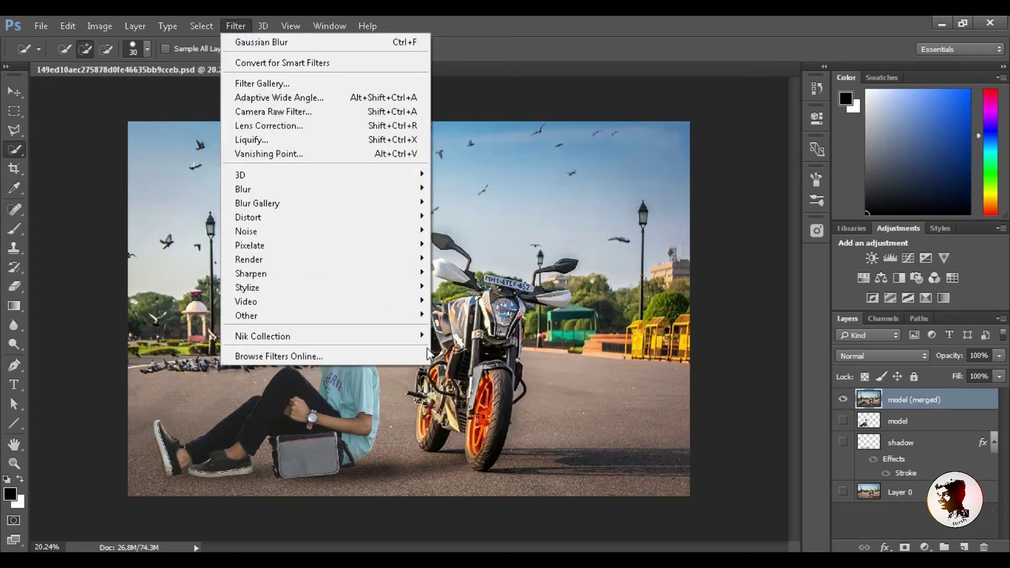
mouse_move(262, 336)
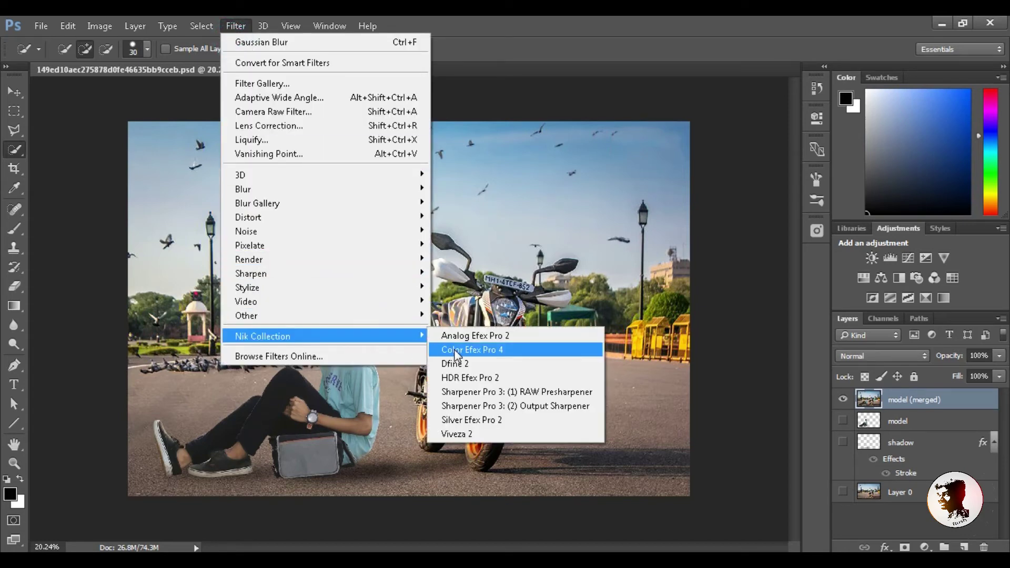
left_click(455, 350)
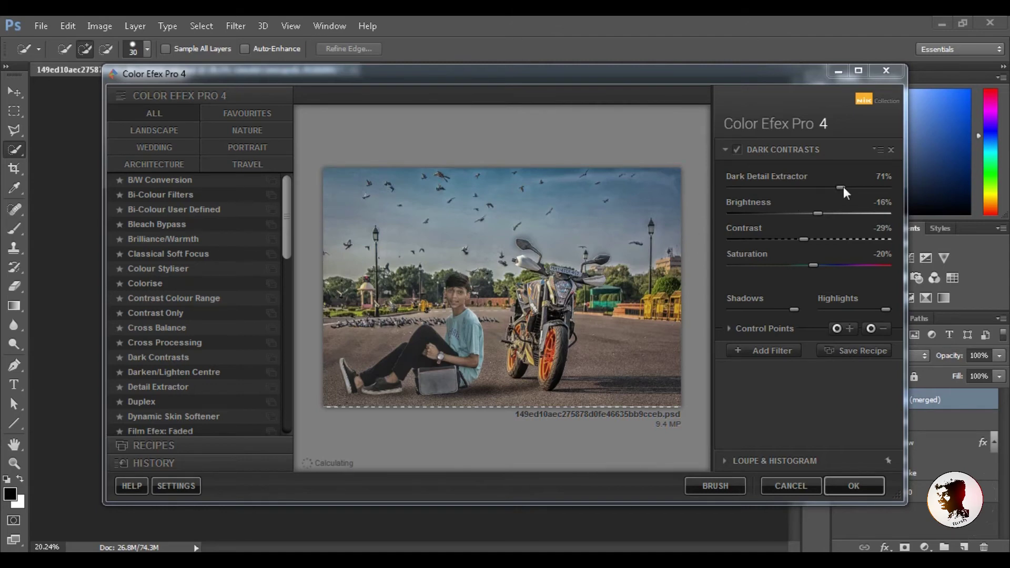
left_click(841, 485)
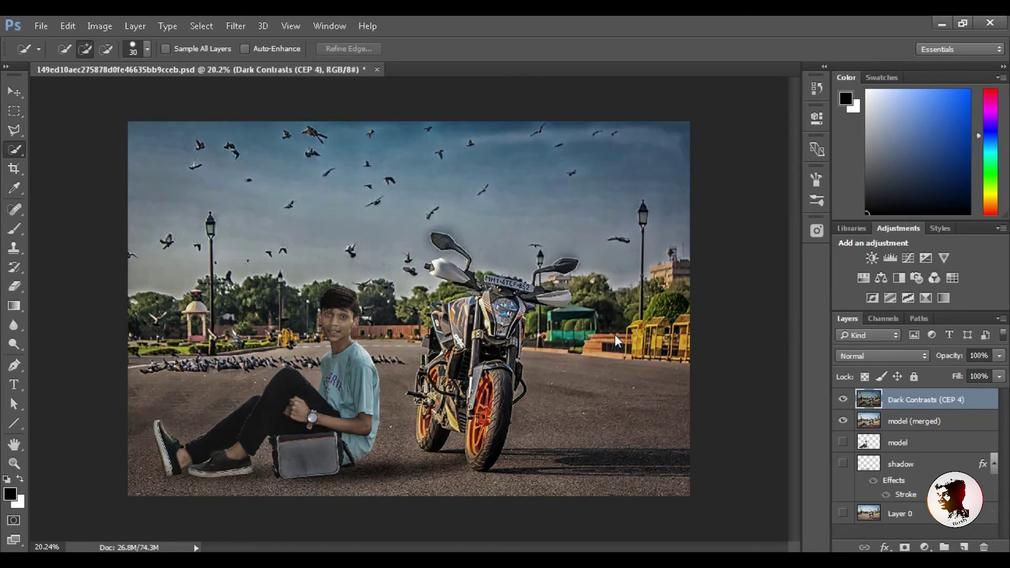
- Switch to the Eraser and size it down to 50 while zooming around the image
left_click(14, 232)
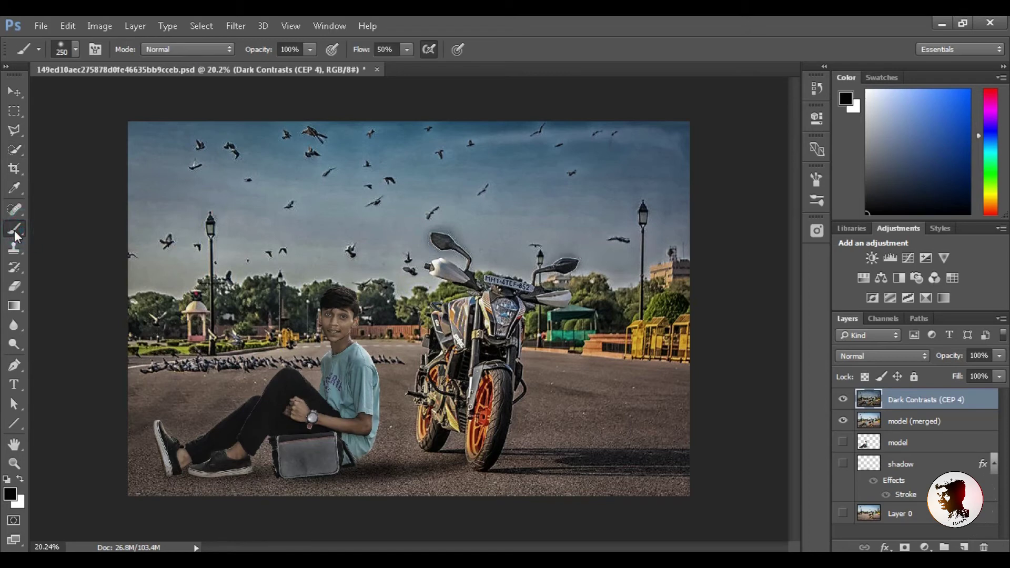
left_click(18, 284)
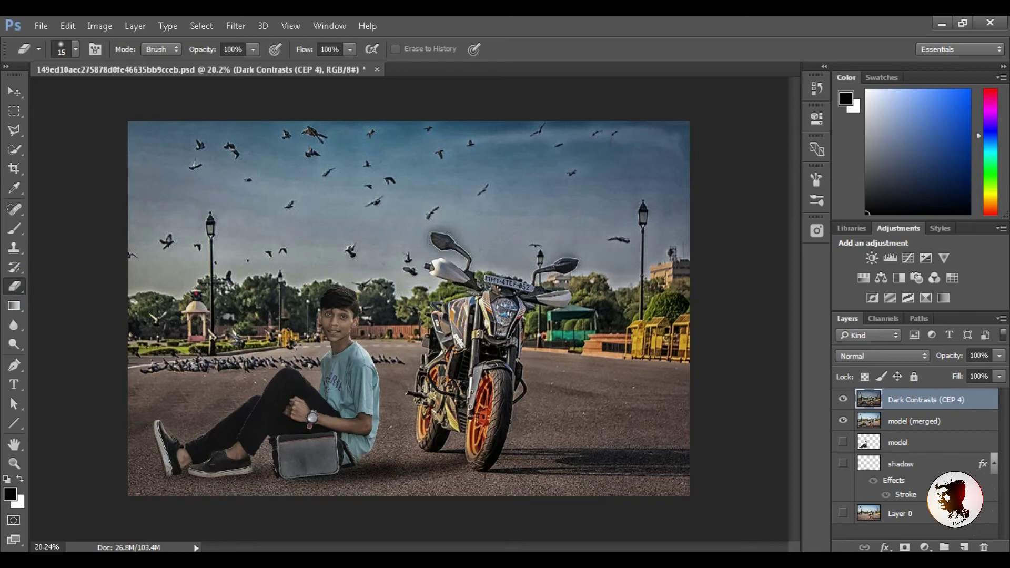
key("bracketright")
key("bracketright")
key("bracketright")
scroll(332, 332, "up", 3)
scroll(303, 315, "down", 3)
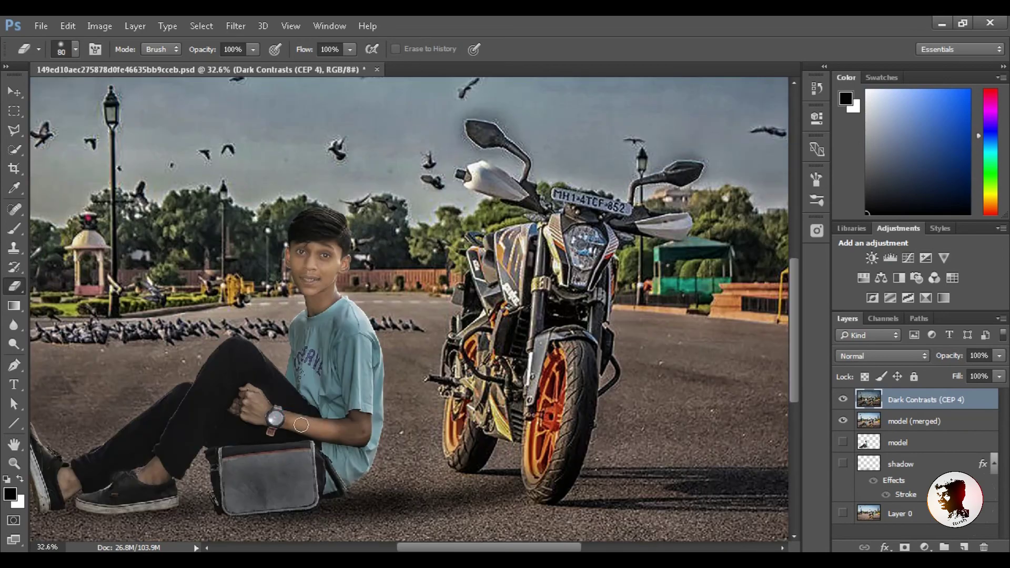
key("bracketleft")
key("bracketleft")
key("bracketleft")
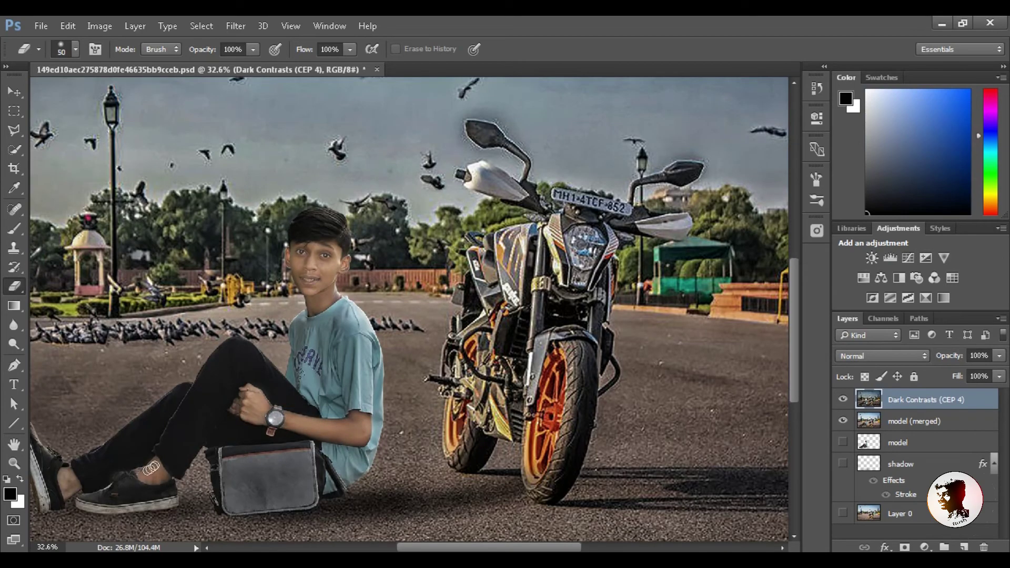
key("bracketleft")
key("bracketleft")
key("bracketleft")
scroll(329, 486, "down", 3)
scroll(380, 314, "up", 2)
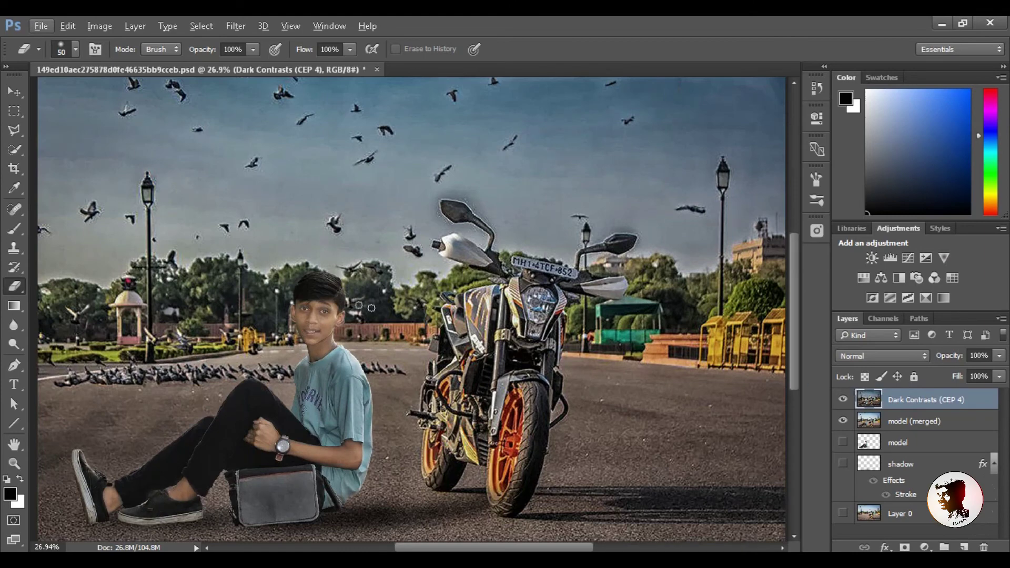
scroll(311, 349, "up", 1)
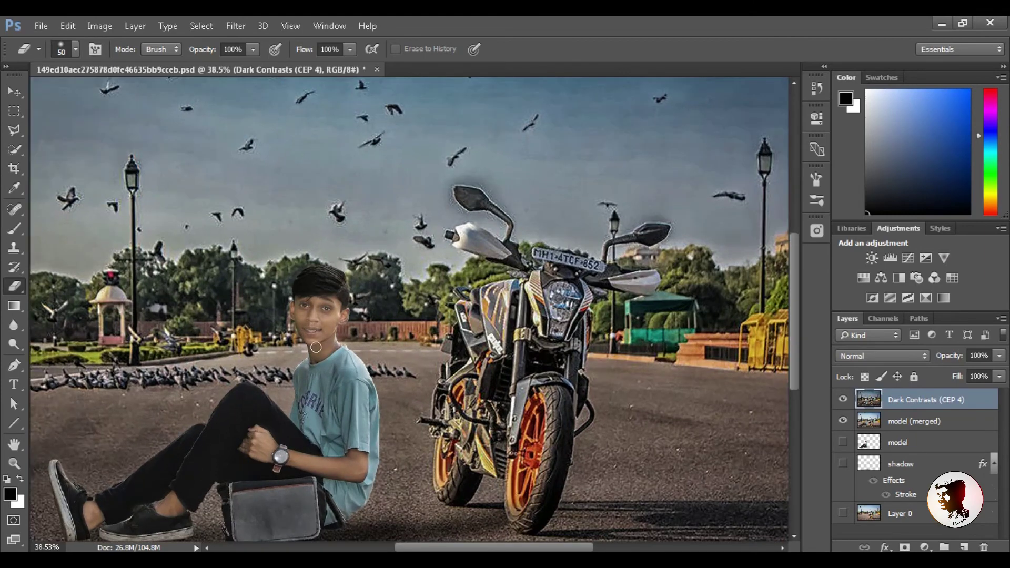
scroll(315, 347, "up", 1)
scroll(320, 346, "up", 1)
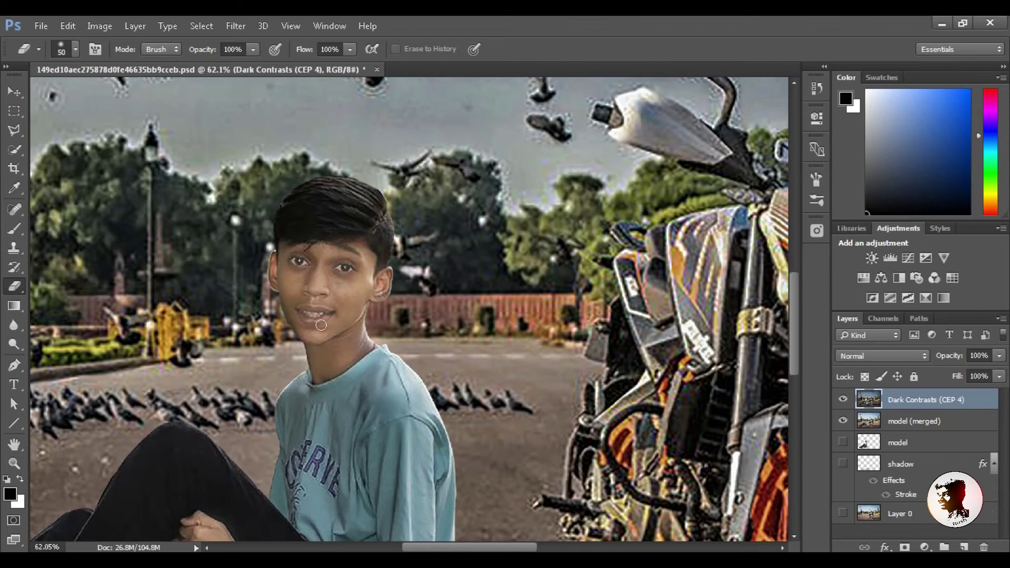
scroll(321, 326, "down", 3)
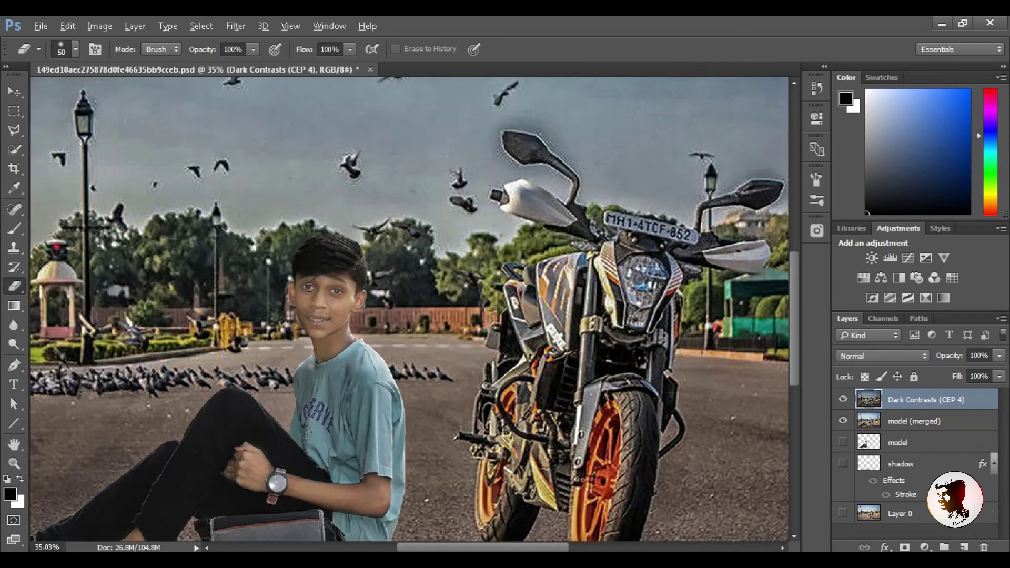
scroll(307, 284, "down", 3)
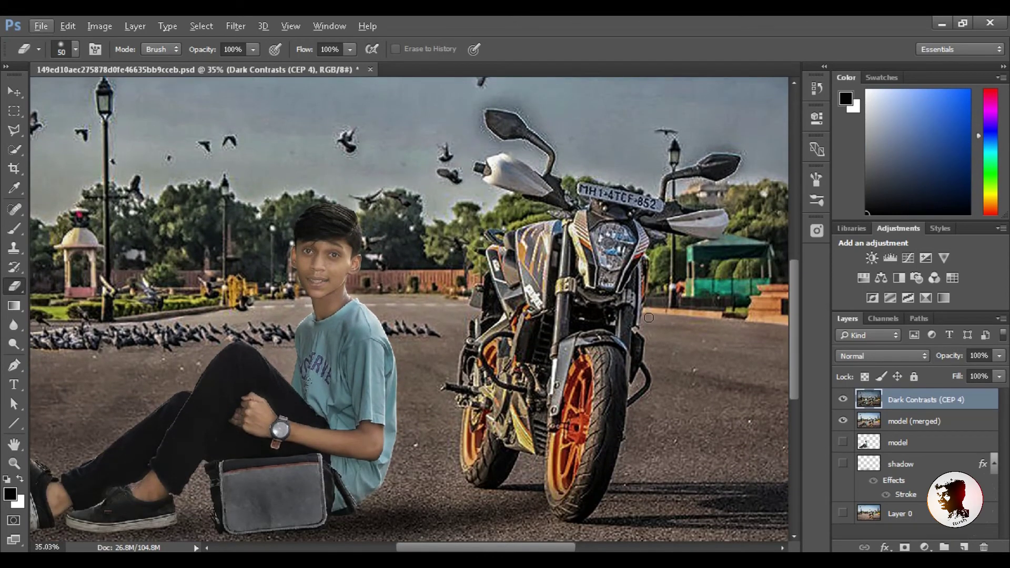
scroll(280, 325, "down", 2)
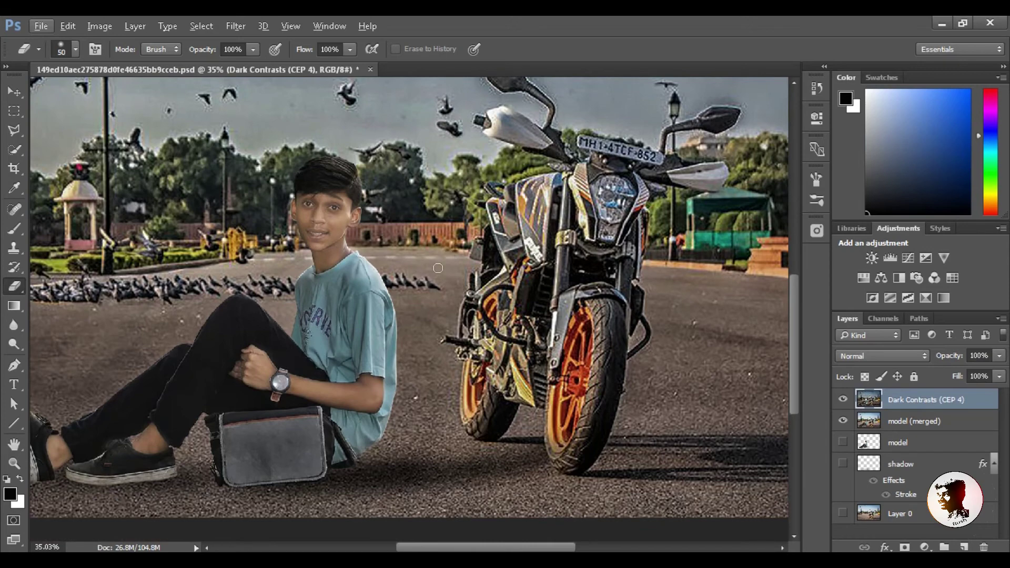
scroll(752, 303, "down", 1)
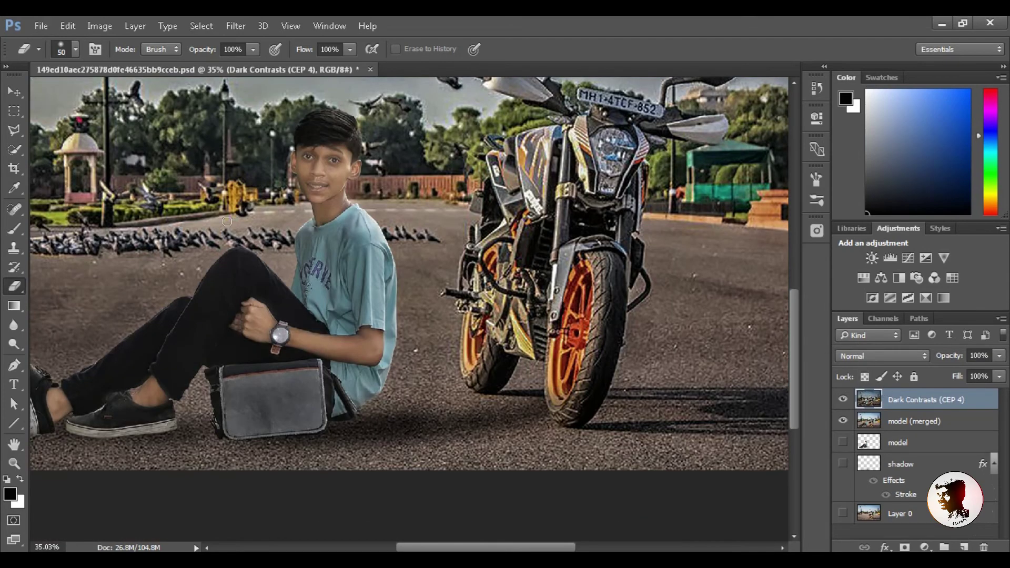
scroll(227, 221, "down", 2)
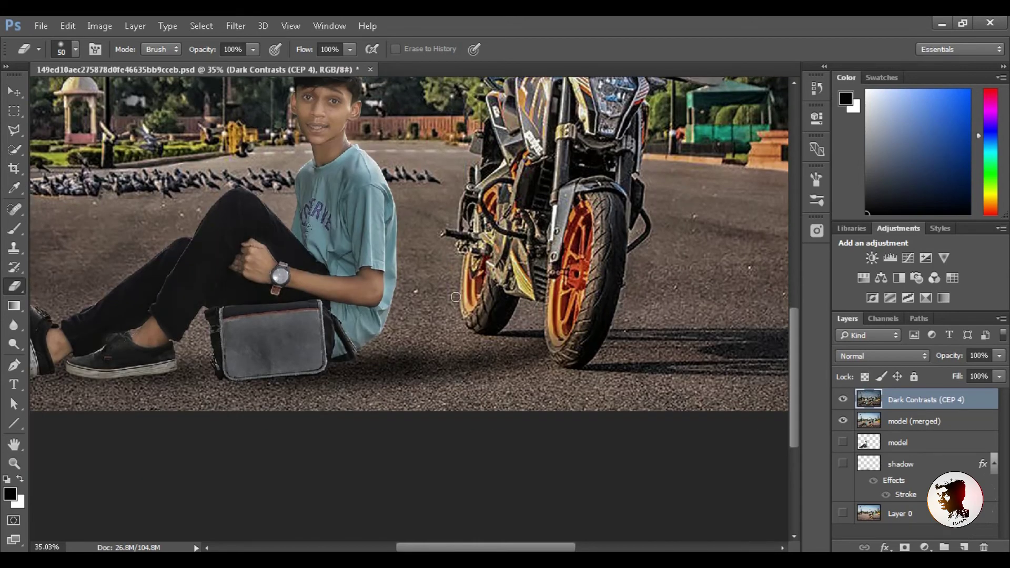
- Merge the Dark Contrasts (CEP 4) layer down into model (merged) and zoom out
right_click(924, 397)
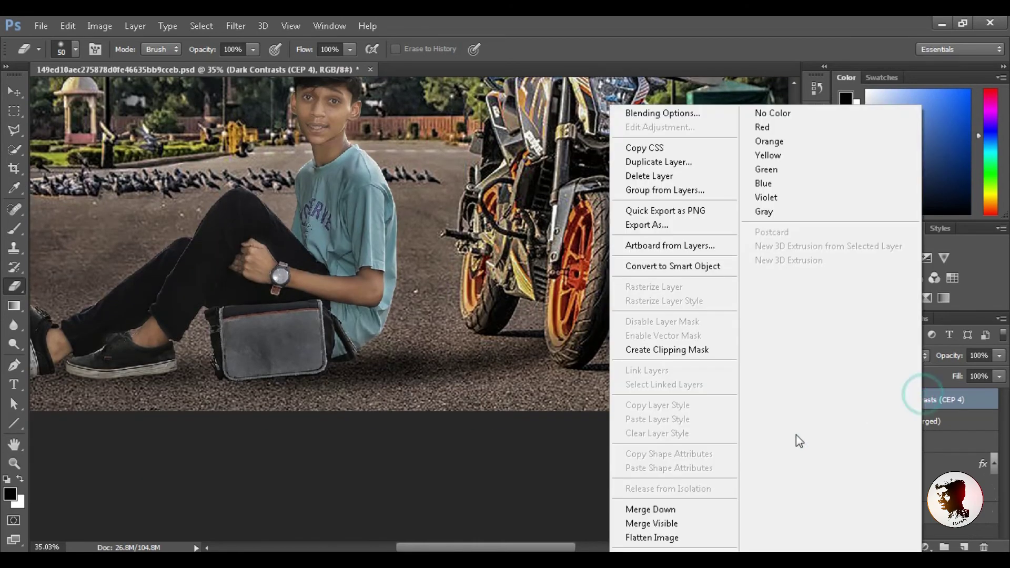
left_click(691, 511)
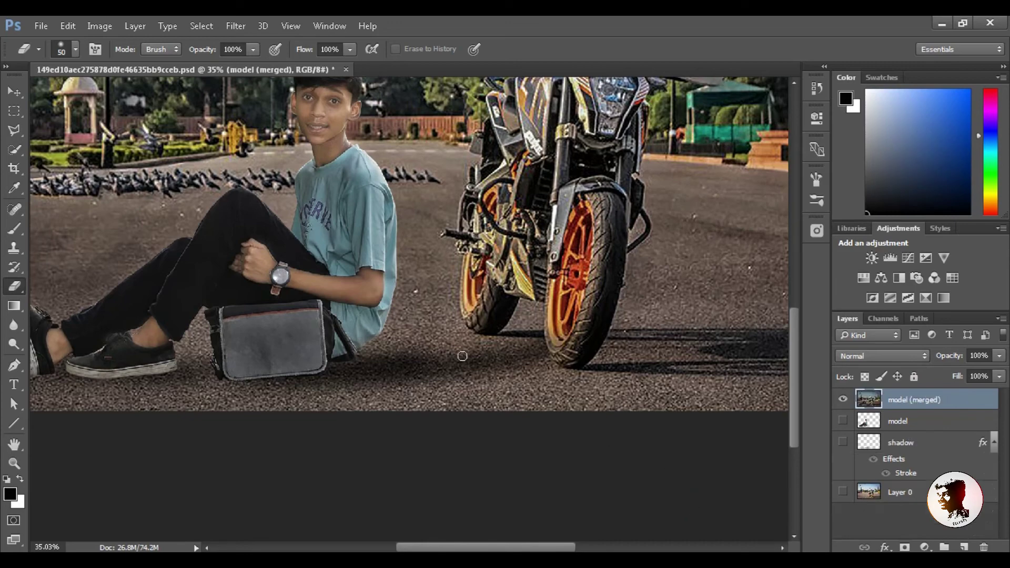
scroll(312, 238, "down", 2)
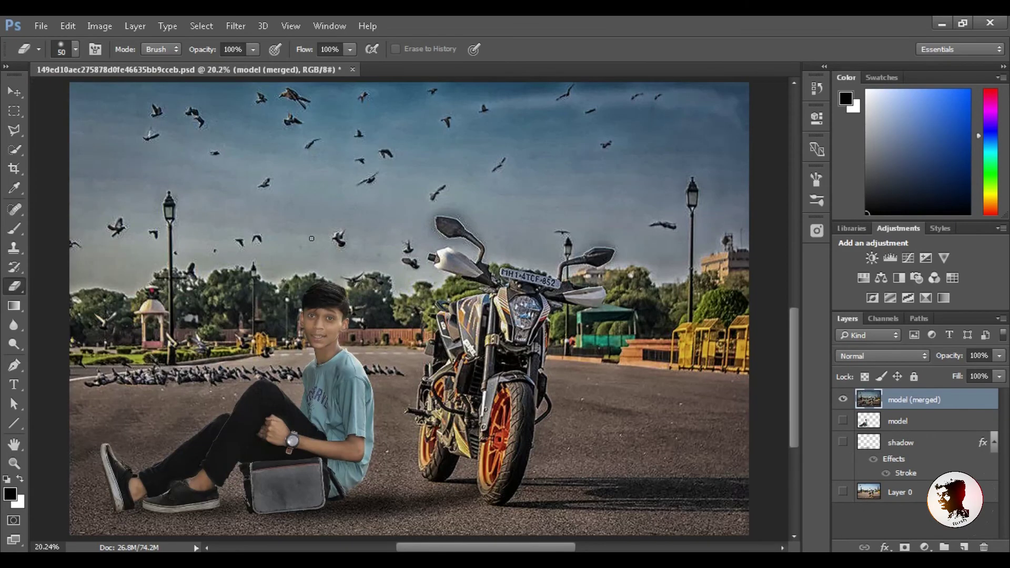
scroll(312, 238, "down", 2)
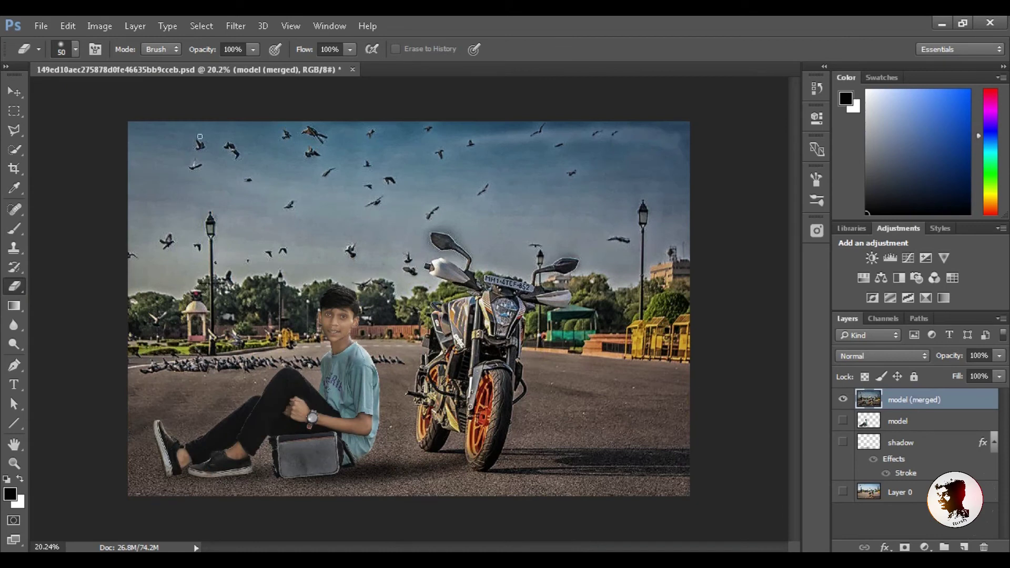
- Toggle the merged layer's visibility to check it, then open the Camera Raw Filter
left_click(843, 399)
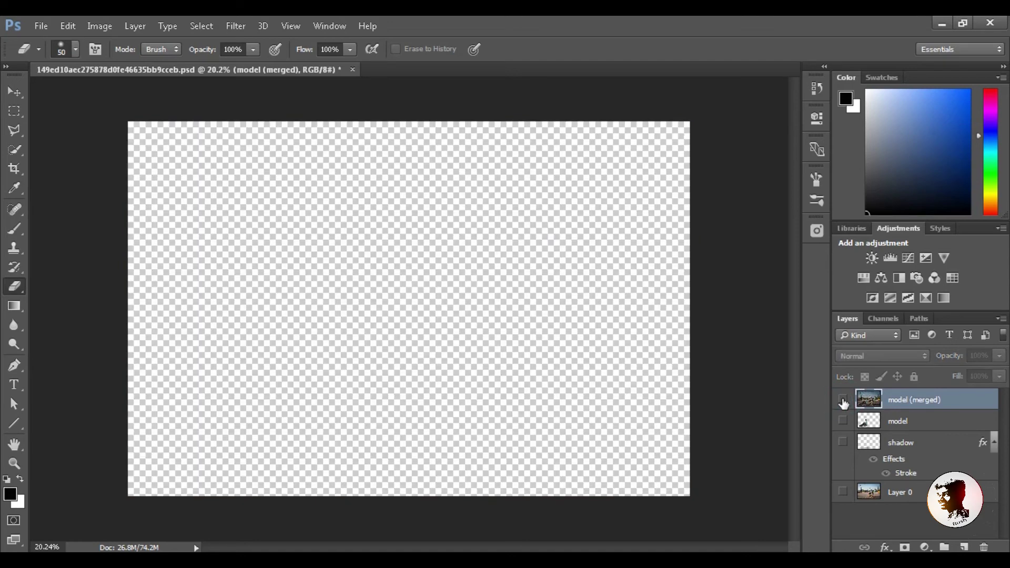
left_click(844, 401)
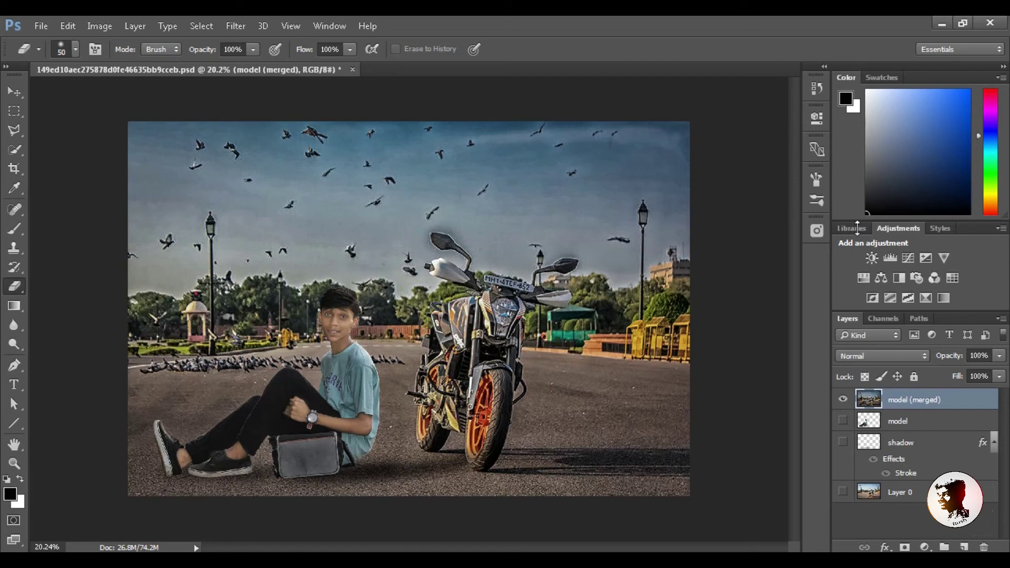
left_click(233, 27)
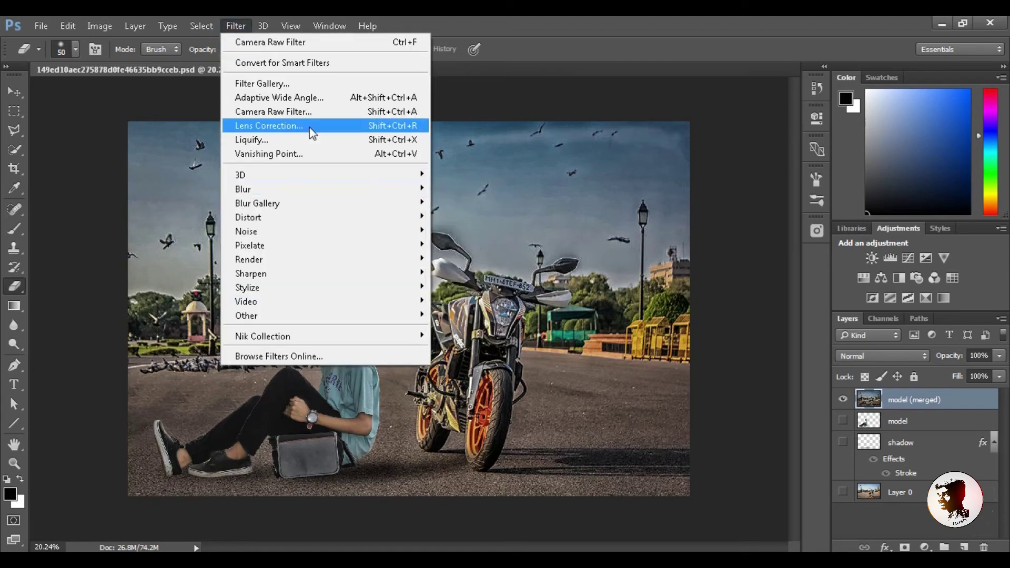
left_click(315, 114)
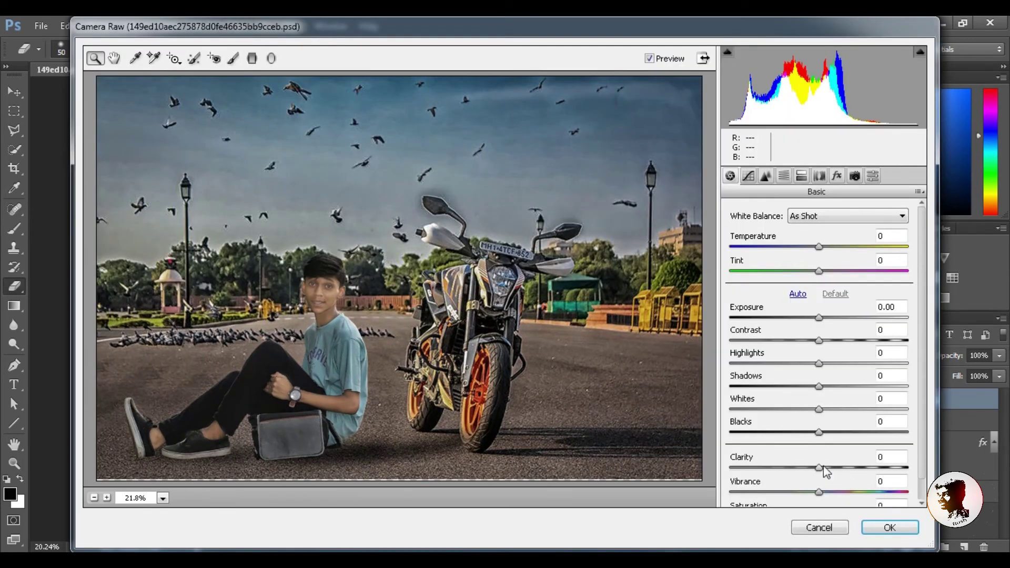
- Set Clarity to +54, Blacks to +20 and Whites to -18 in Camera Raw
left_click_drag(819, 466, 866, 467)
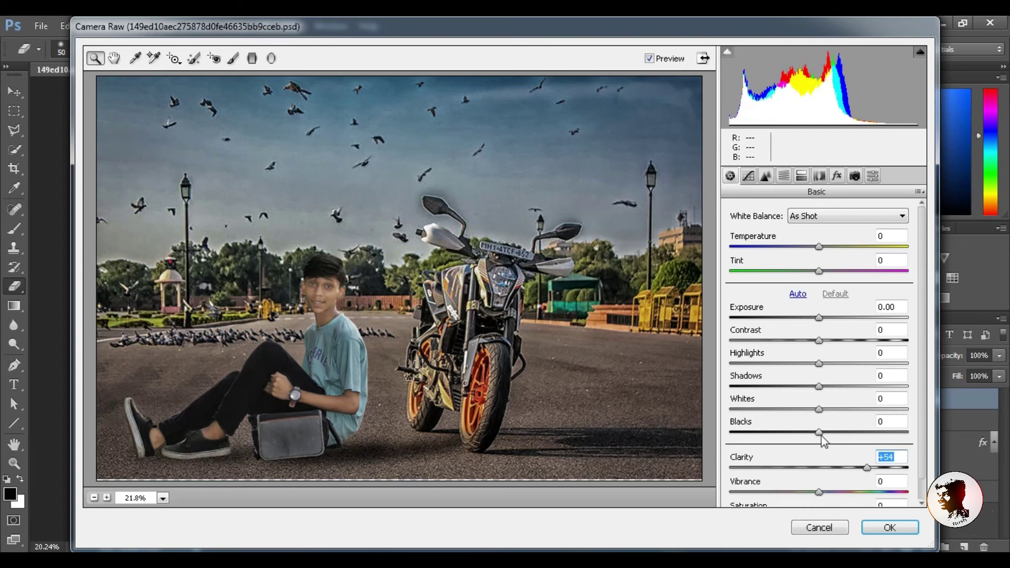
left_click_drag(821, 435, 837, 437)
mouse_move(838, 434)
left_mouse_down()
mouse_move(838, 409)
mouse_move(803, 421)
mouse_move(878, 415)
left_mouse_up()
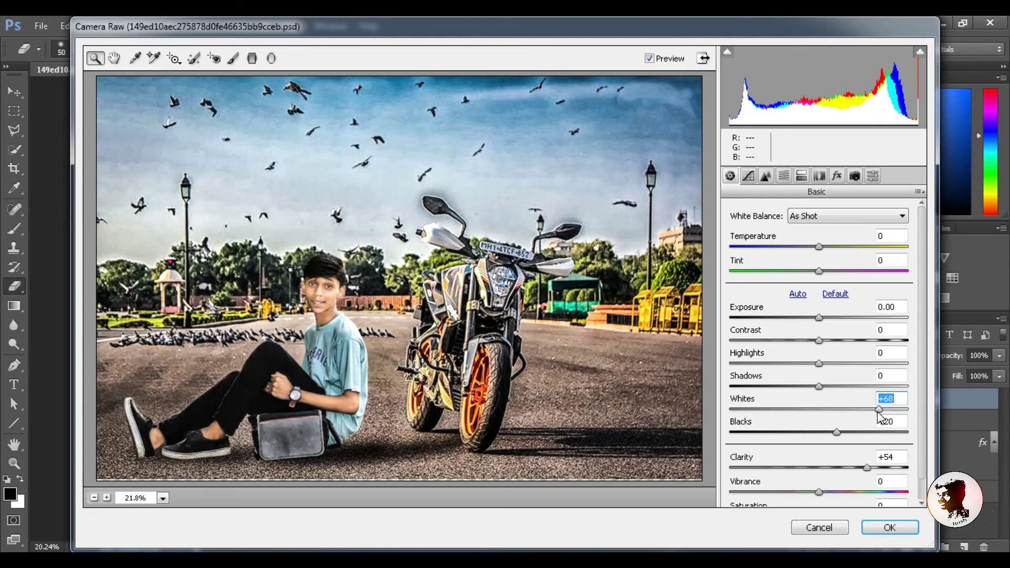
left_click_drag(848, 423, 813, 424)
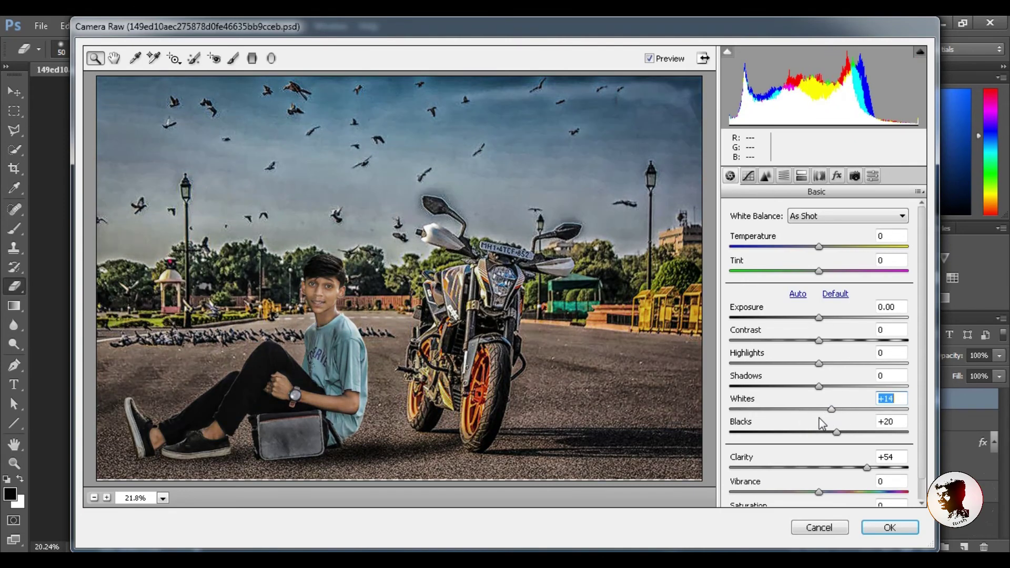
key("Down")
key("Down")
key("Down")
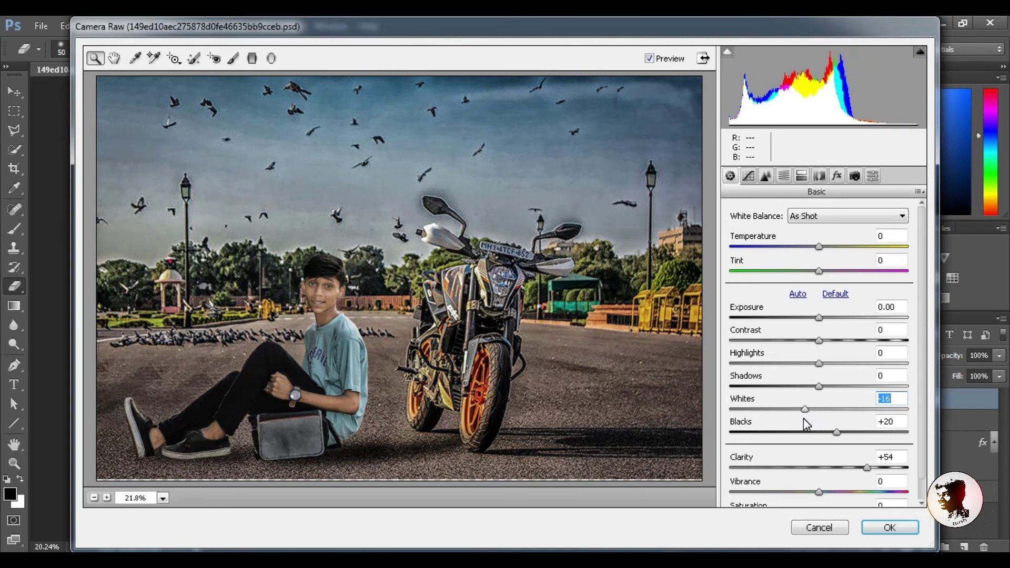
key("Down")
key("Down")
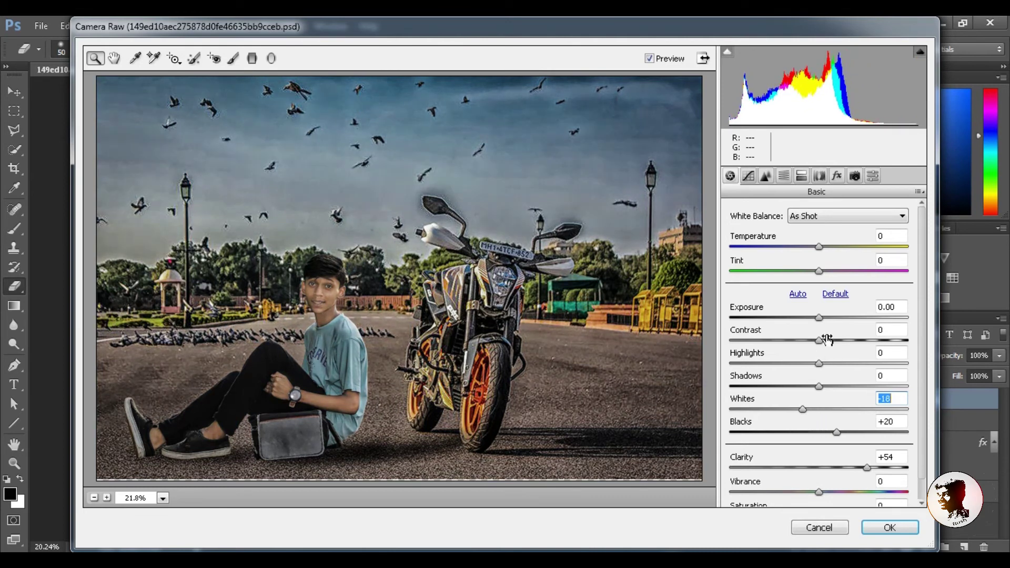
- Raise Contrast to +35 and lower Exposure to -0.15
left_click_drag(821, 340, 855, 348)
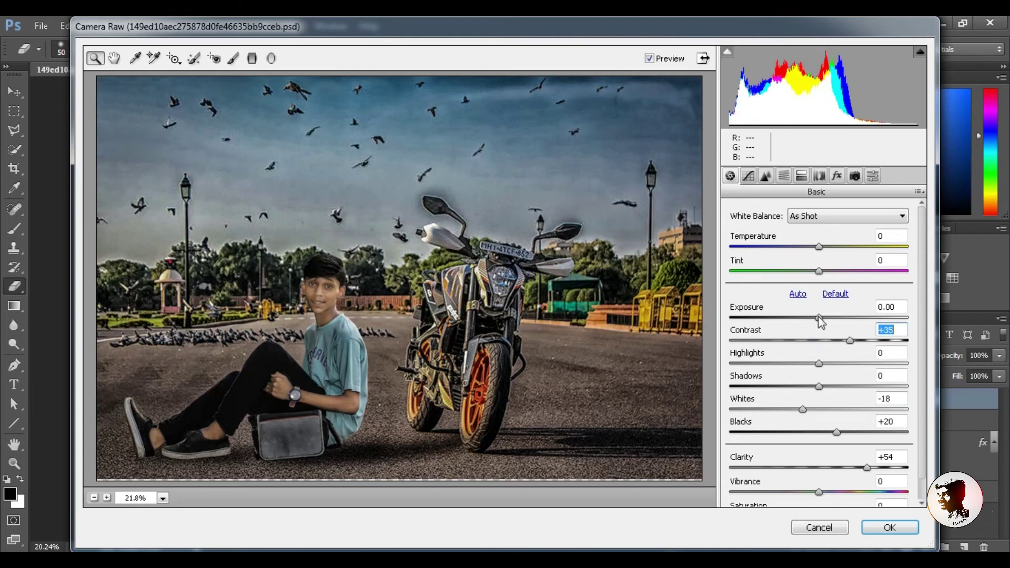
left_click_drag(818, 317, 816, 317)
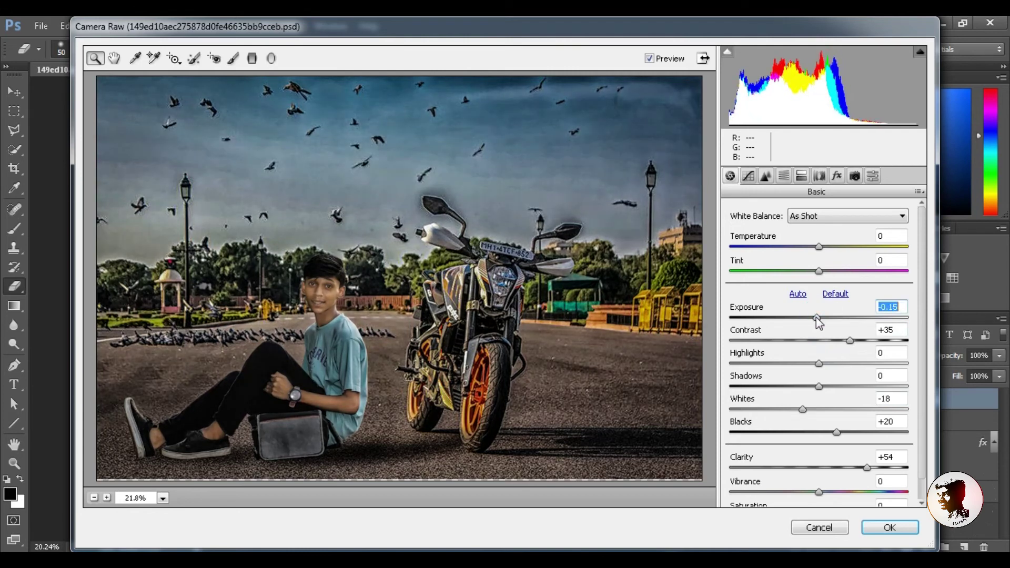
key("Down")
scroll(752, 425, "down", 1)
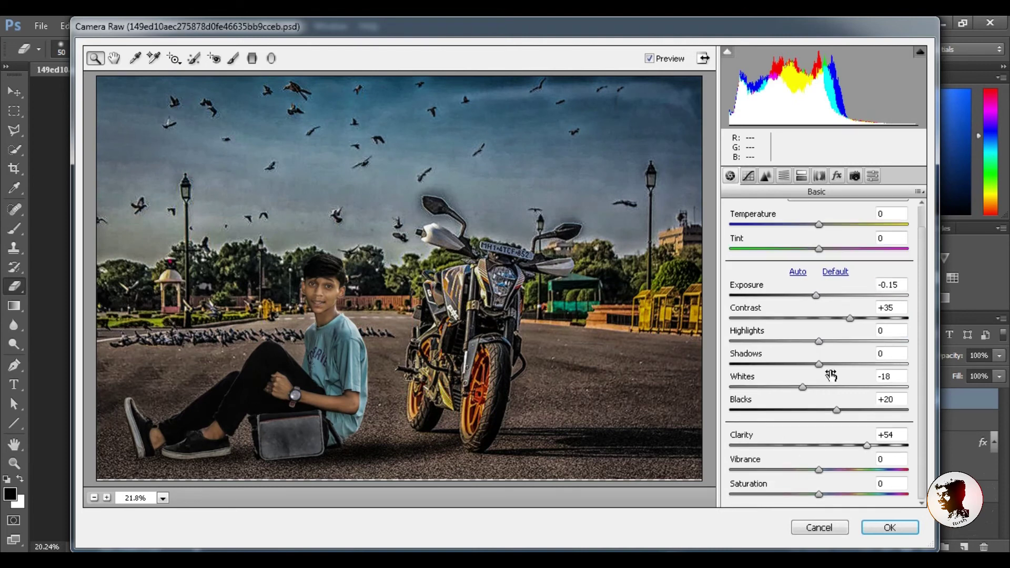
left_click(800, 195)
- Glance at the HSL and Detail panels, then apply the Camera Raw grade
left_click(819, 176)
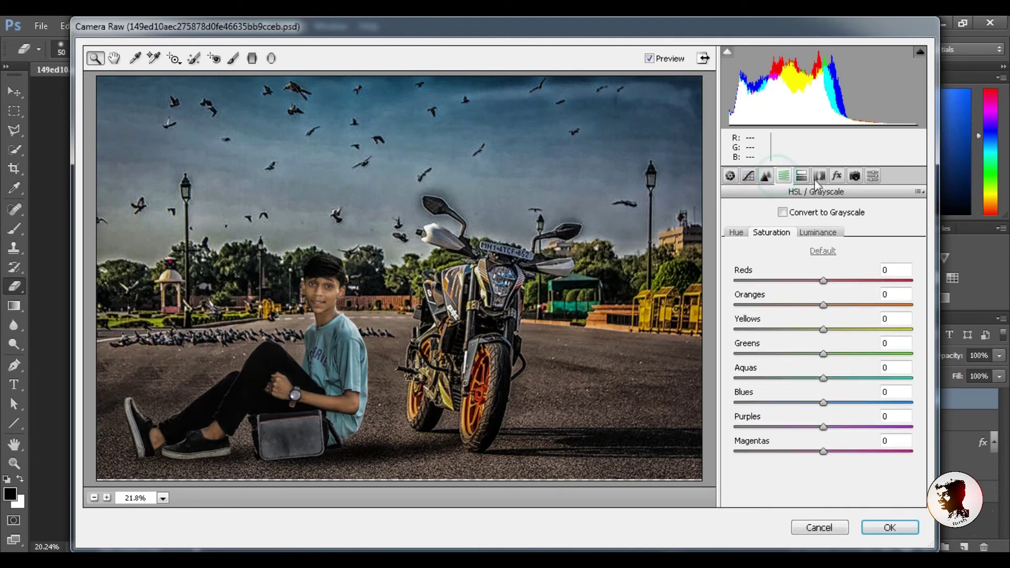
left_click(747, 176)
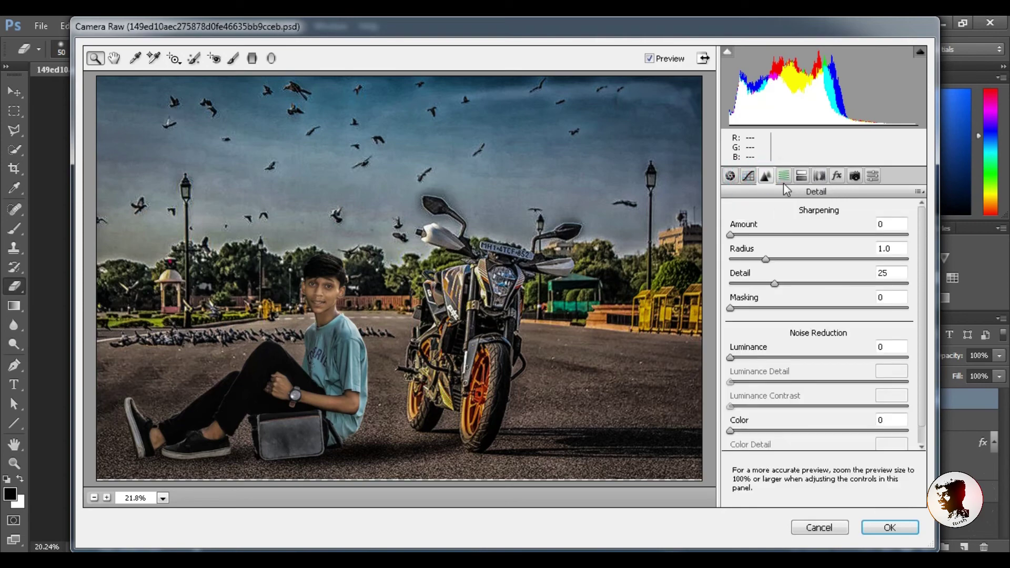
left_click(784, 178)
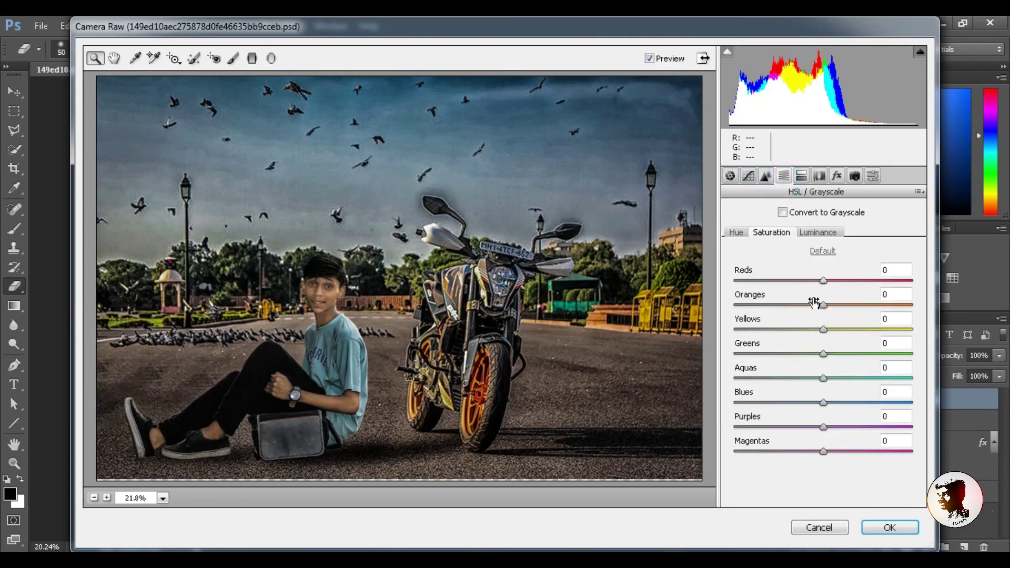
left_click(888, 529)
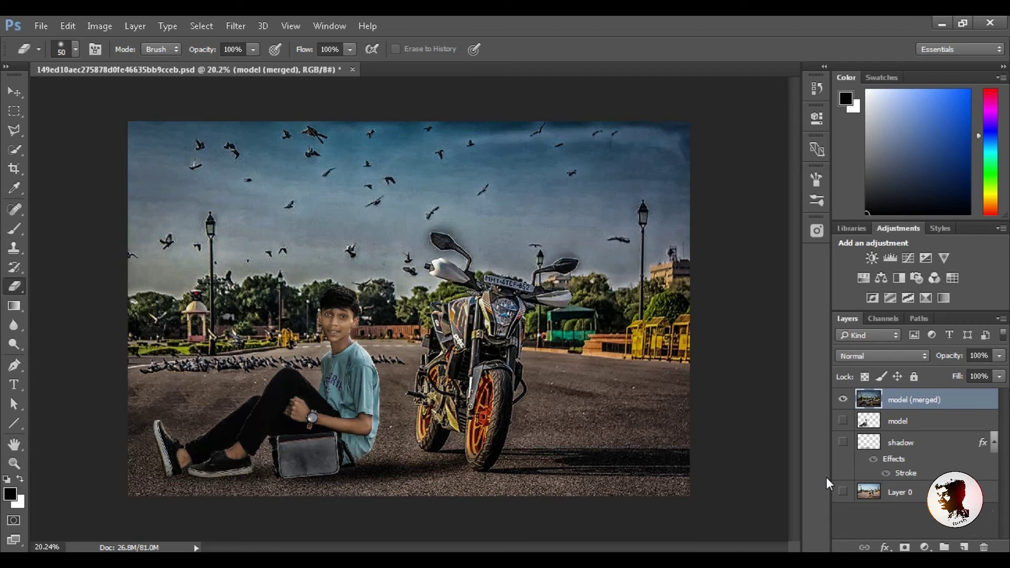
- Paint a size-150 Quick Selection over the sky and background above the road
left_click(8, 151)
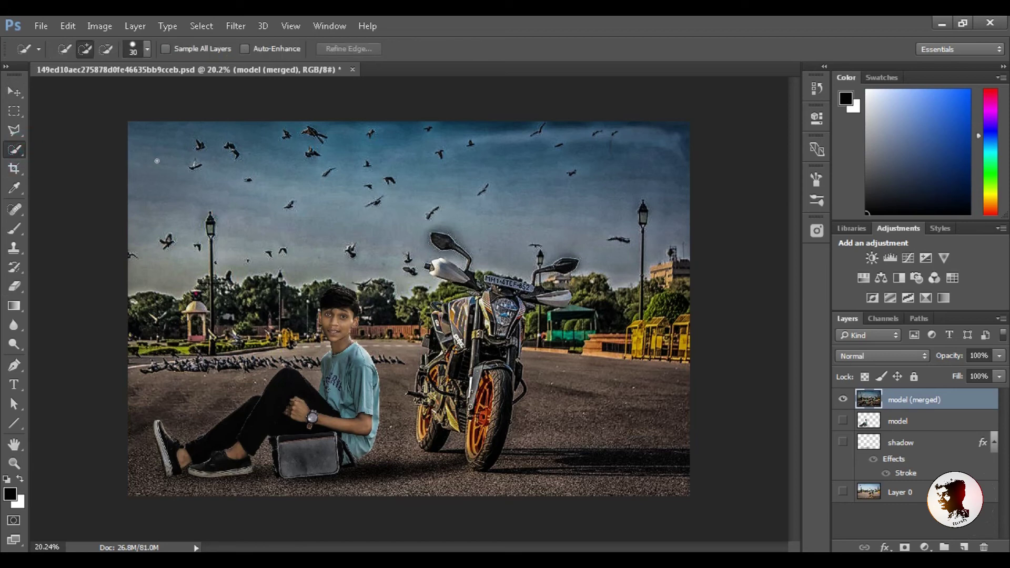
key("bracketright")
key("bracketright")
key("bracketright")
left_click(143, 140)
left_click(150, 145)
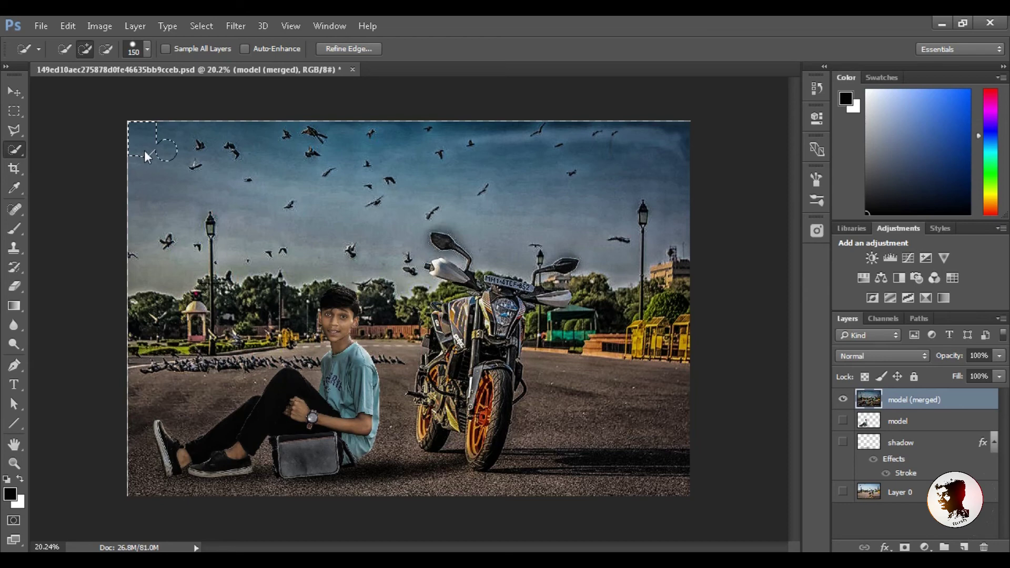
left_click(157, 146)
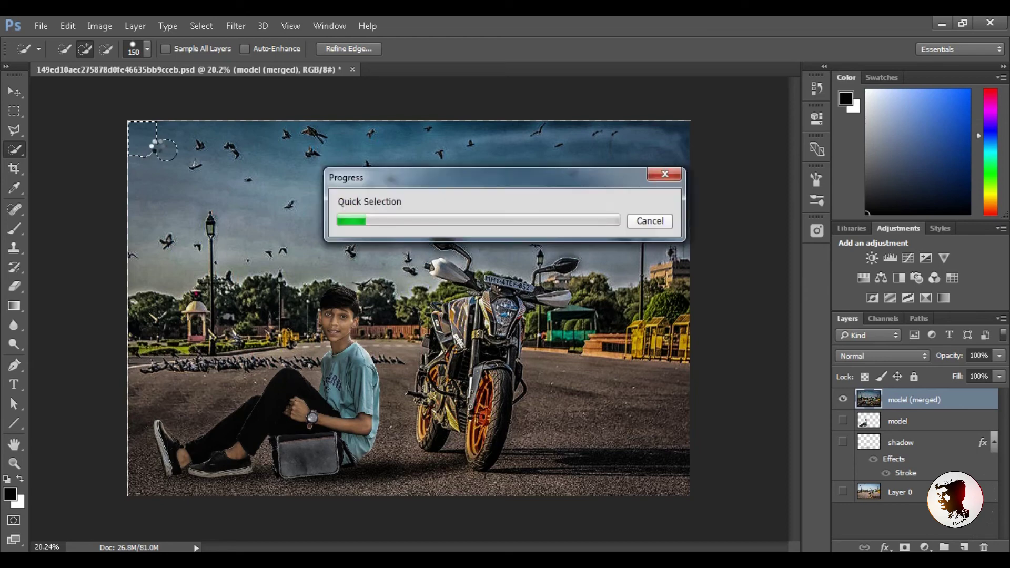
left_click(196, 145)
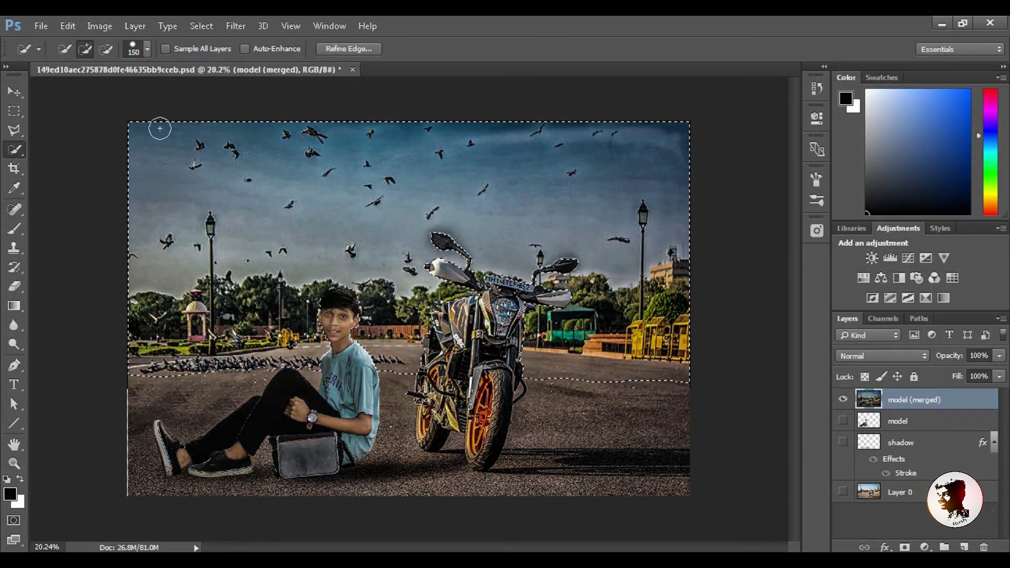
left_click(234, 26)
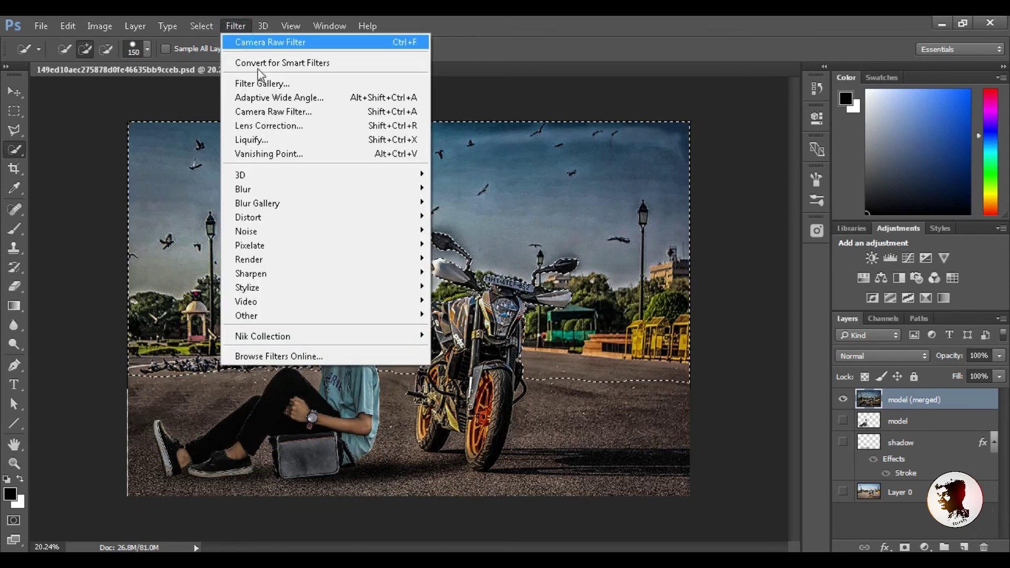
mouse_move(252, 189)
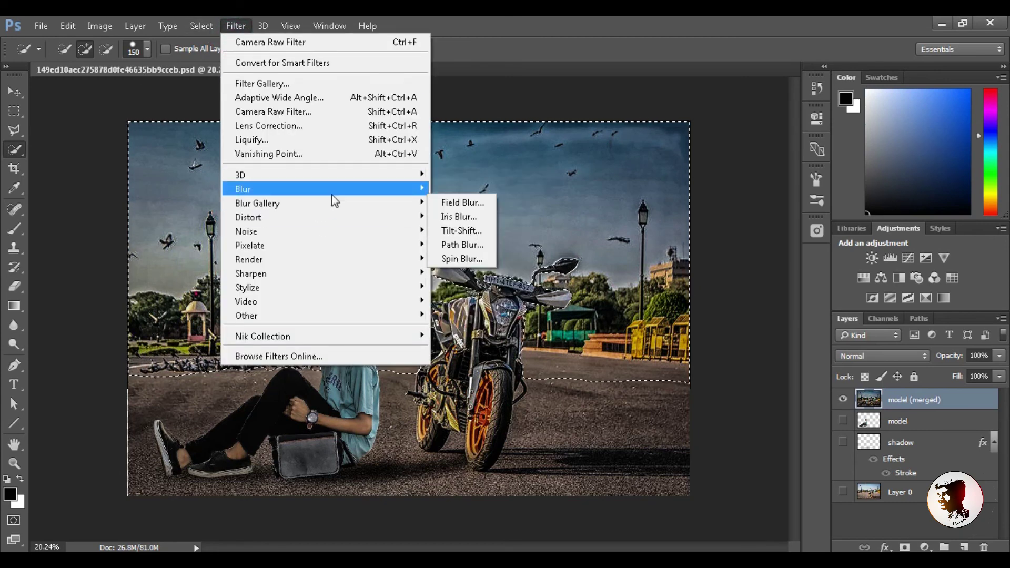
- Apply a 3.8-pixel Gaussian Blur to the selected sky and background
left_click(468, 245)
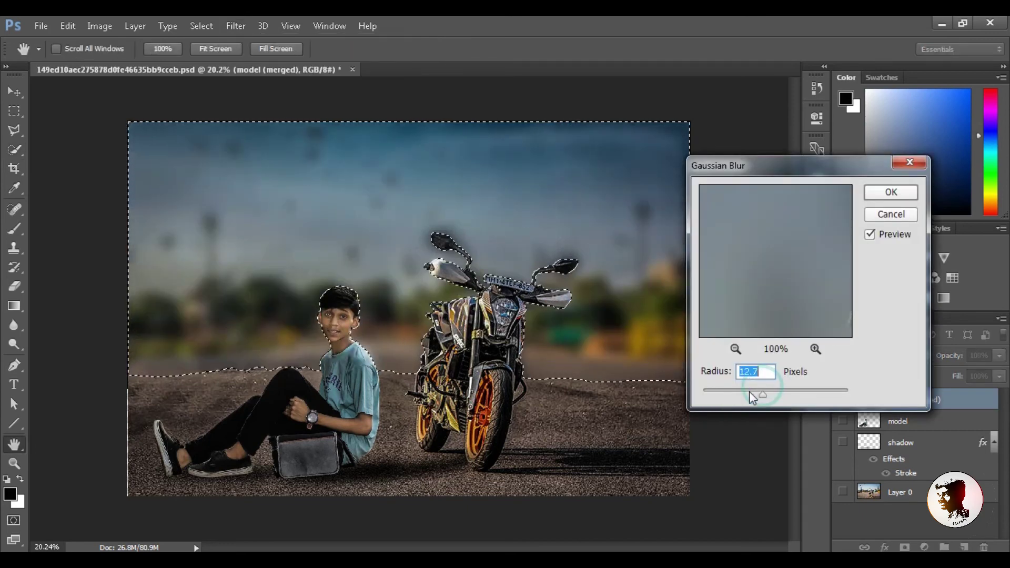
left_click_drag(766, 392, 739, 396)
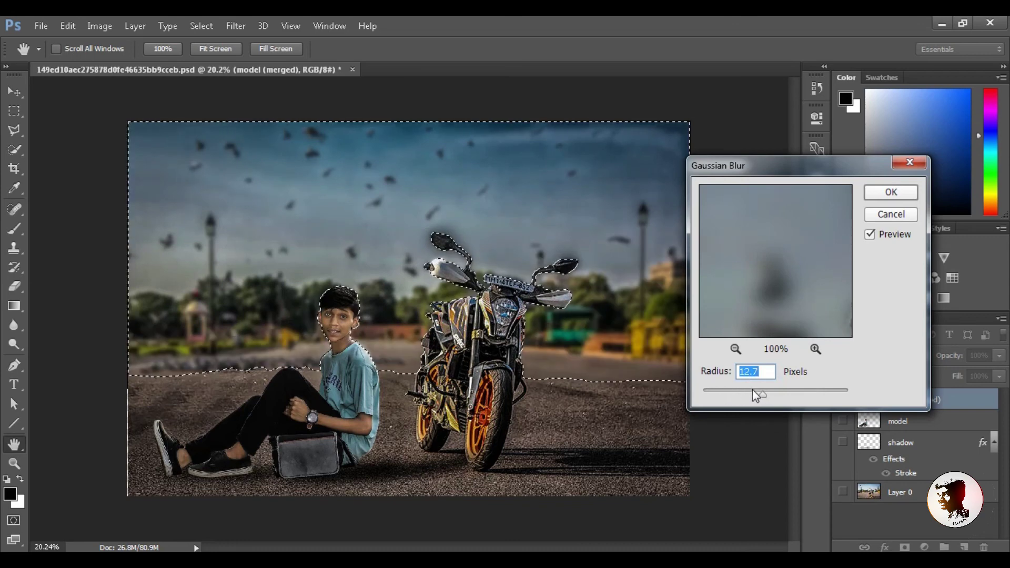
left_click_drag(754, 390, 741, 390)
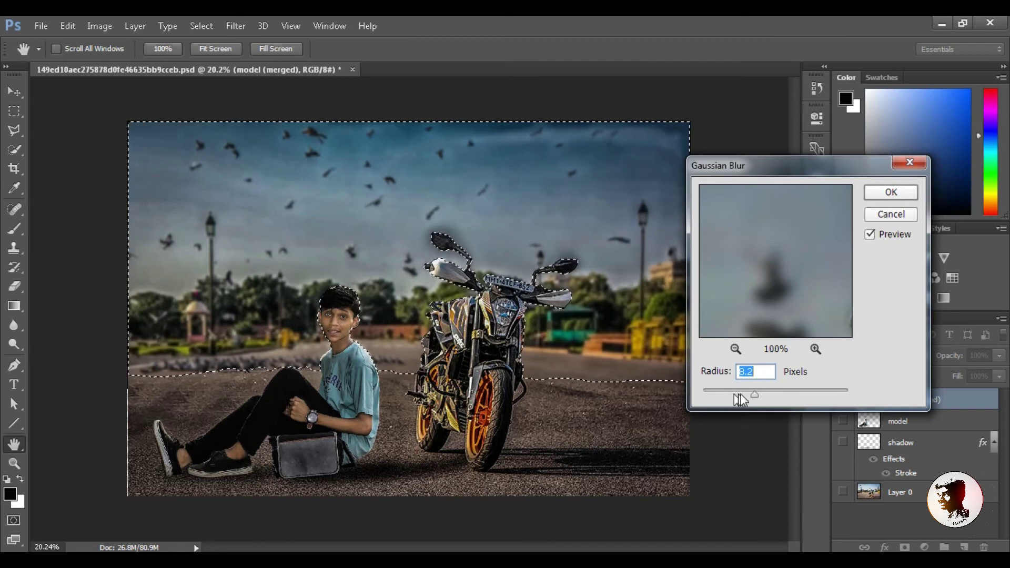
left_click(740, 394)
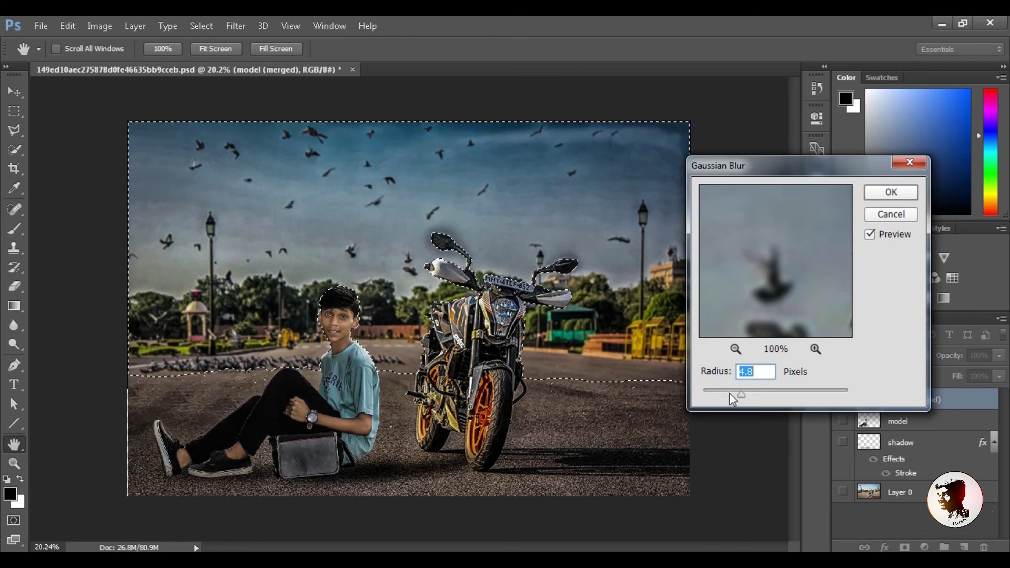
left_click(731, 392)
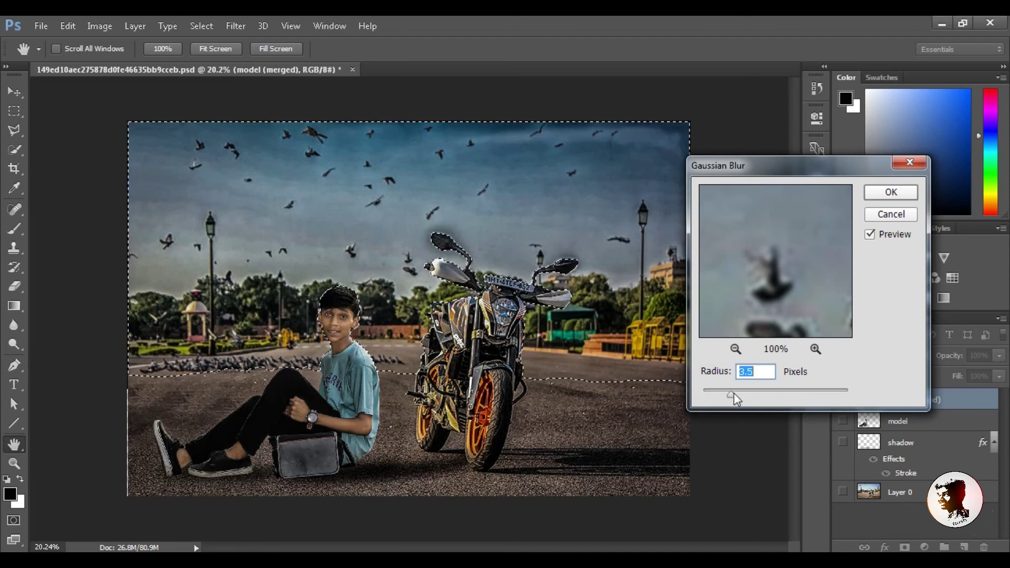
left_click(733, 394)
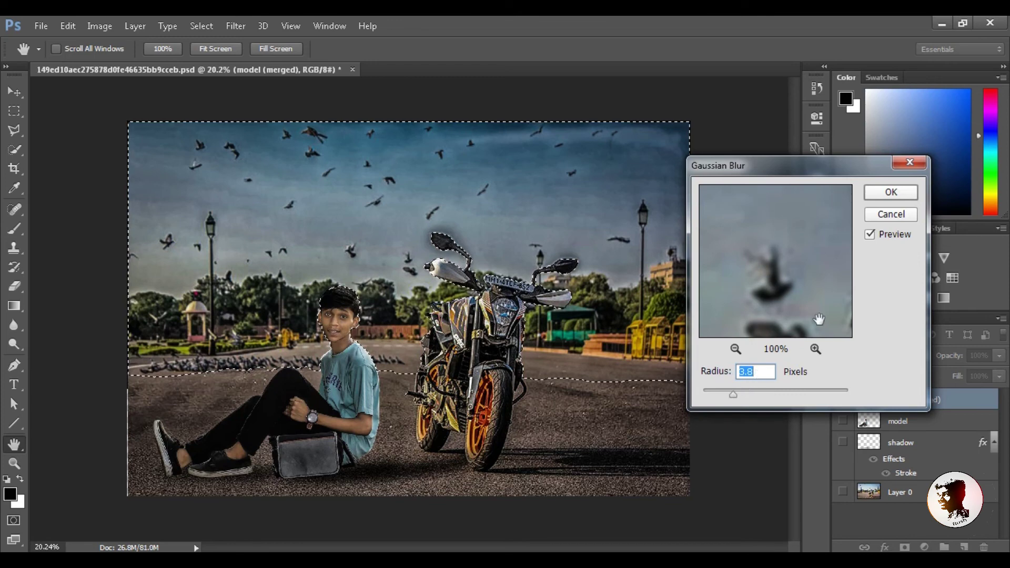
left_click(889, 193)
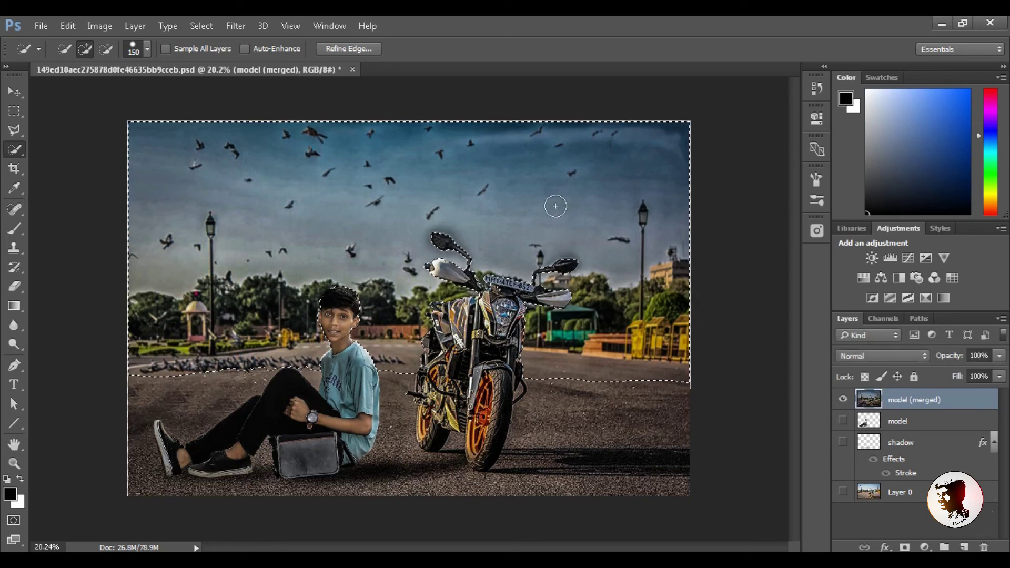
- Deselect the blurred background area
left_click(298, 219)
right_click(299, 219)
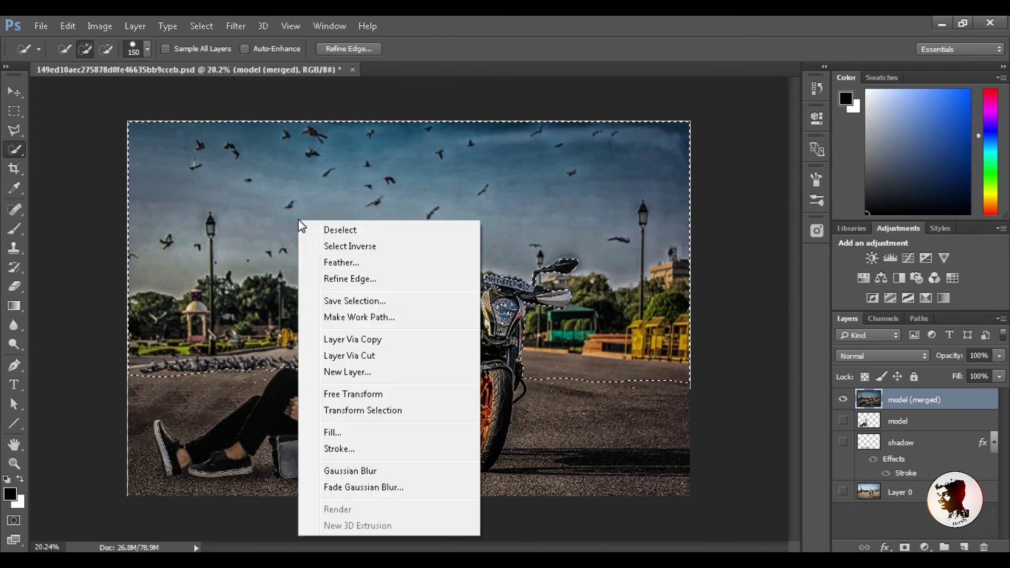
left_click(317, 228)
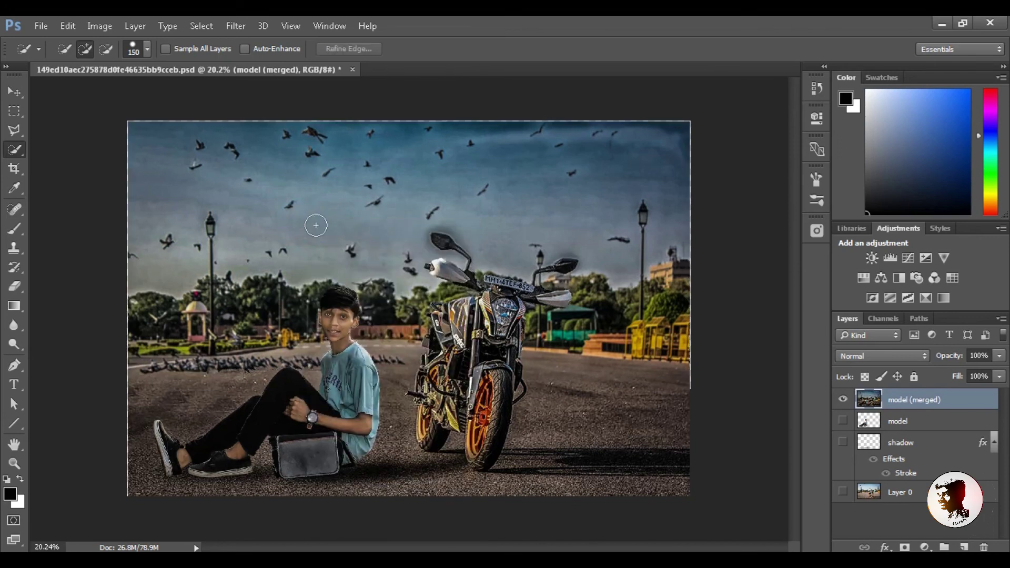
left_click(232, 26)
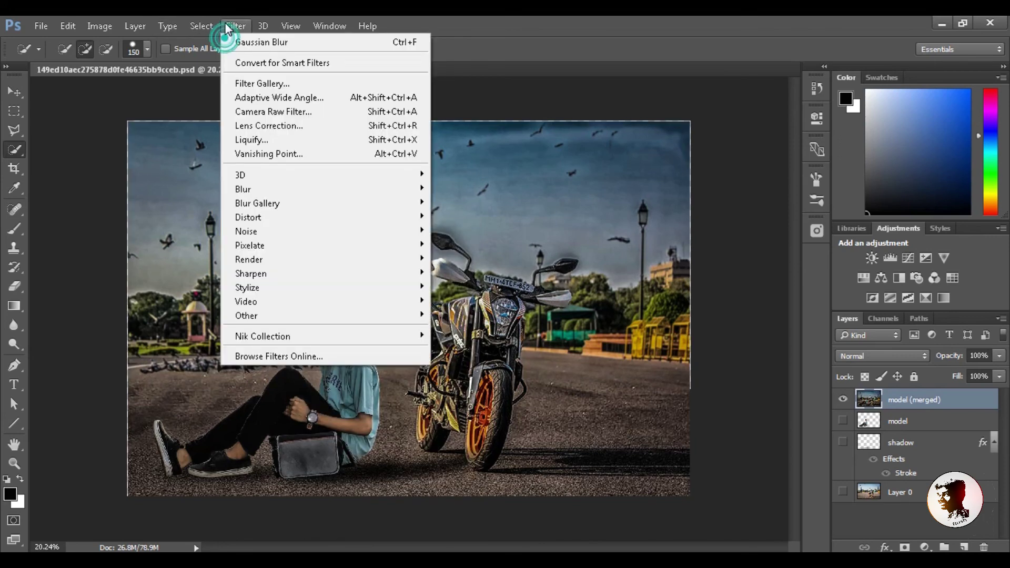
- In Camera Raw's Effects panel, start a dark post-crop vignette and set its midpoint to 57
left_click(275, 112)
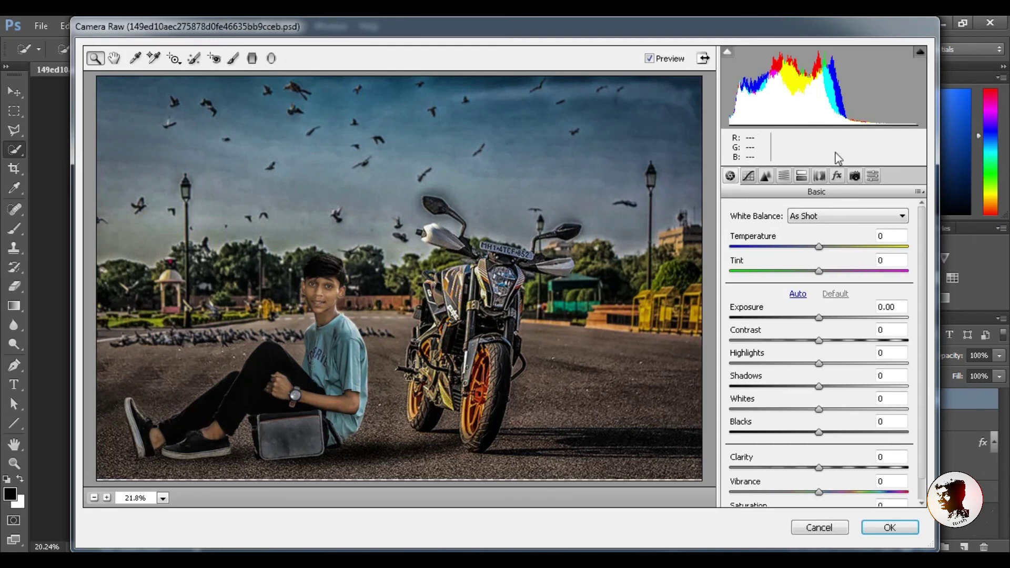
left_click(837, 177)
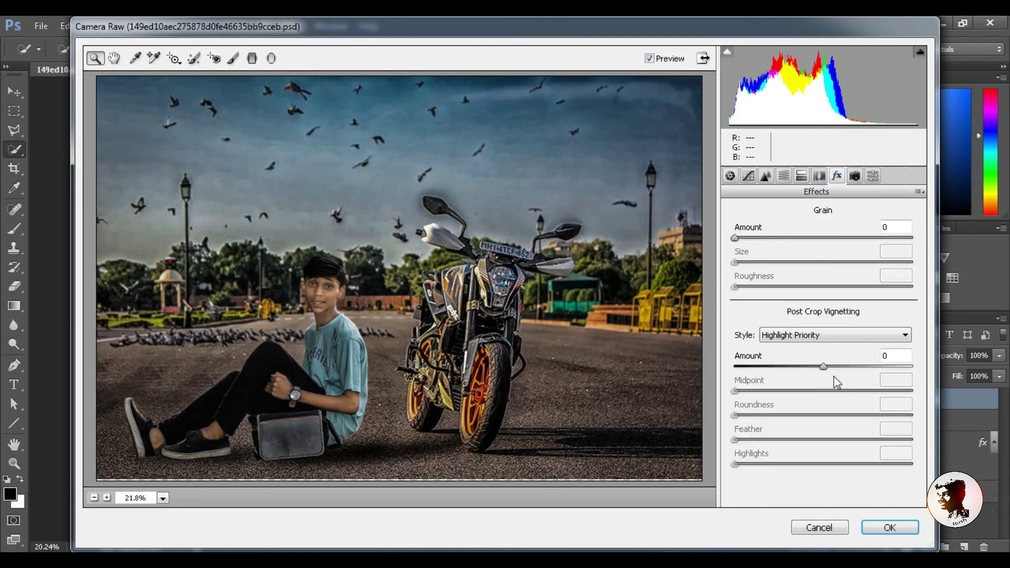
left_click(811, 367)
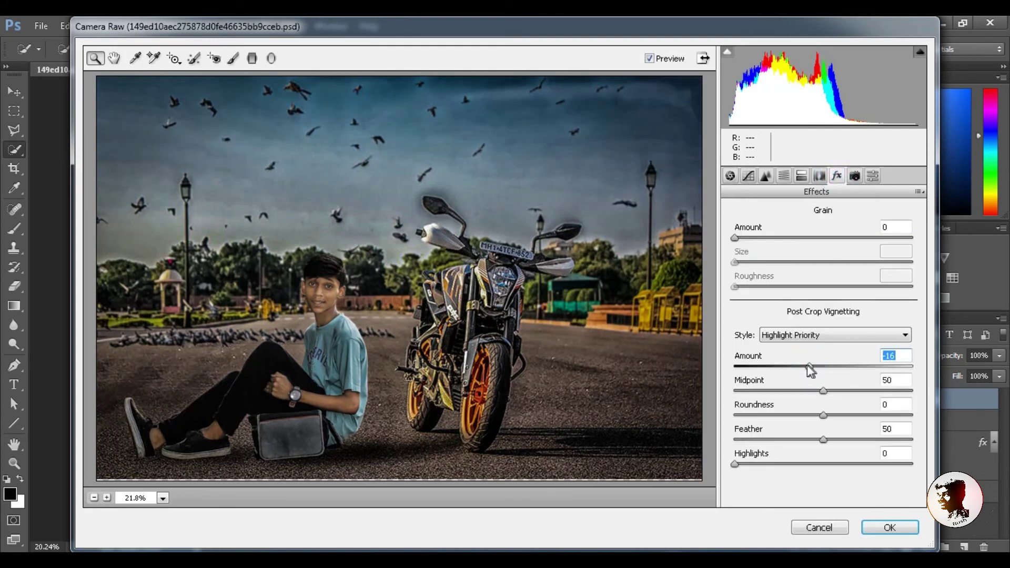
left_click(802, 366)
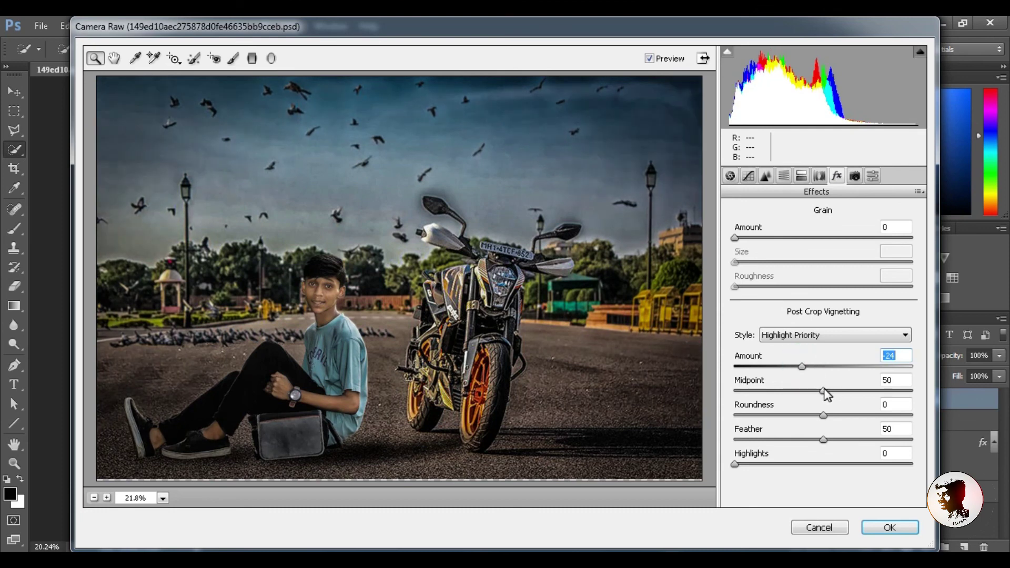
left_click_drag(824, 391, 867, 390)
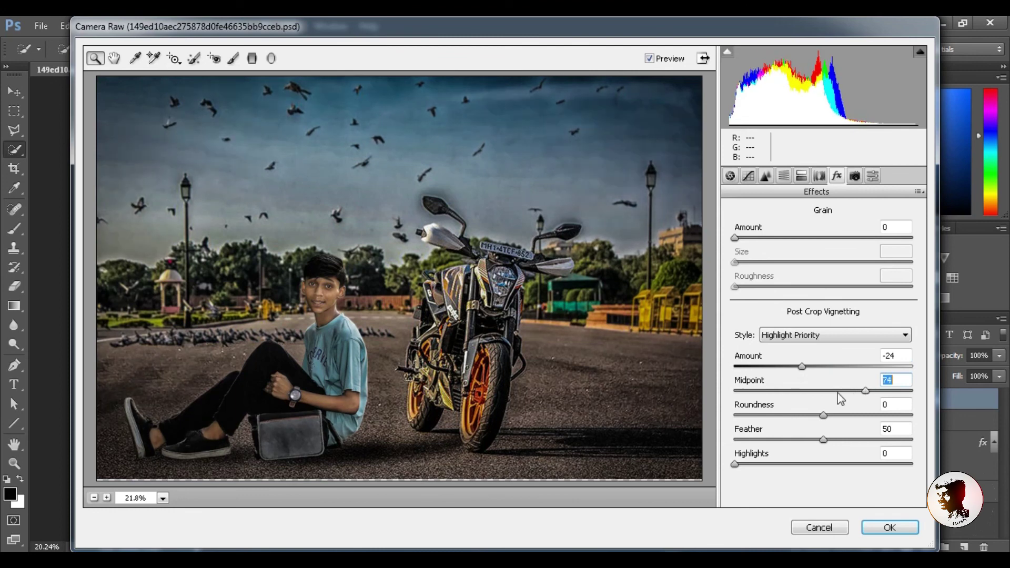
left_click(824, 392)
left_click_drag(859, 390, 859, 390)
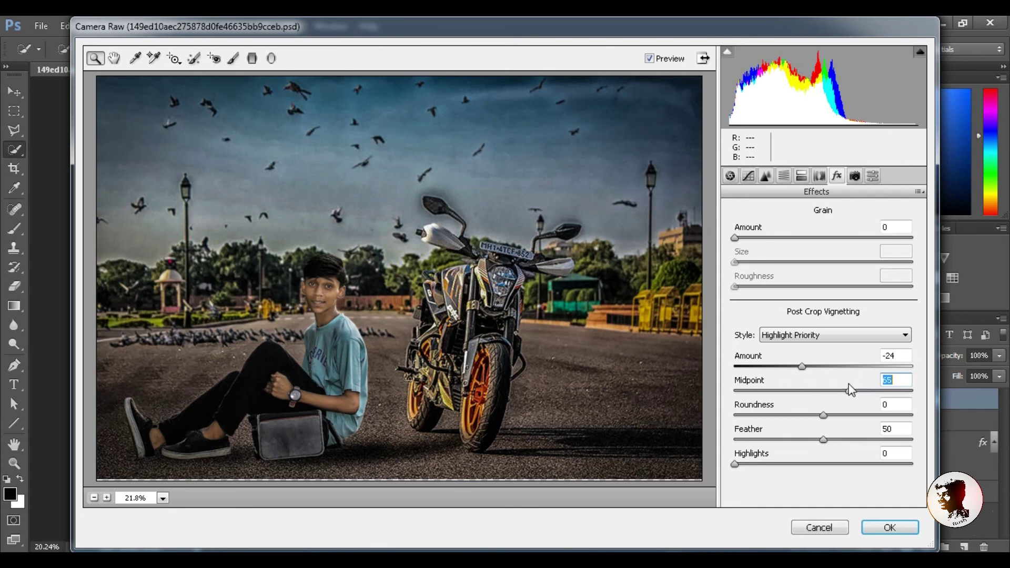
left_click_drag(860, 391, 836, 390)
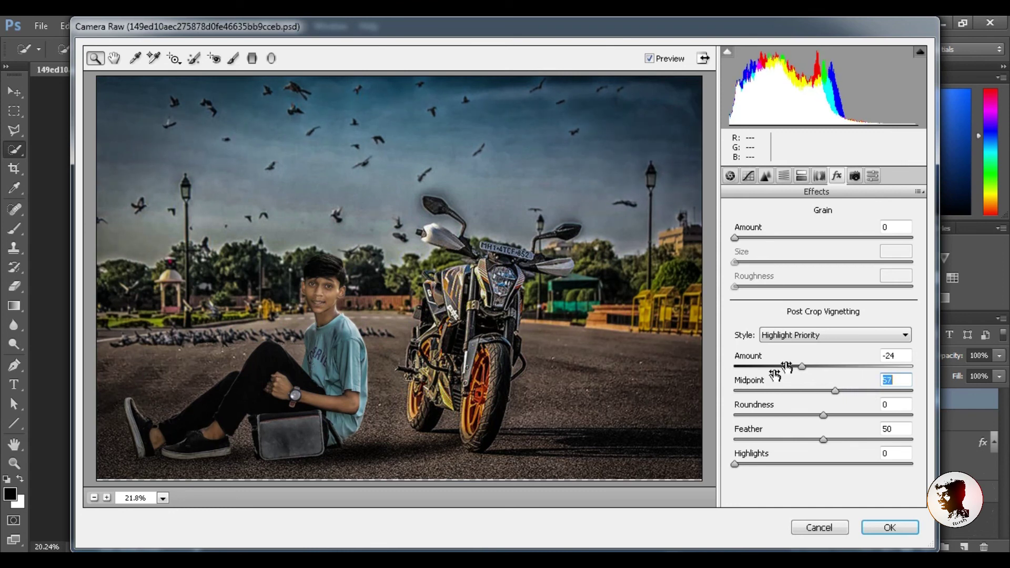
- Finish the vignette with roundness +22, feather 63, highlights 10 and amount -28, then apply it
left_click(802, 367)
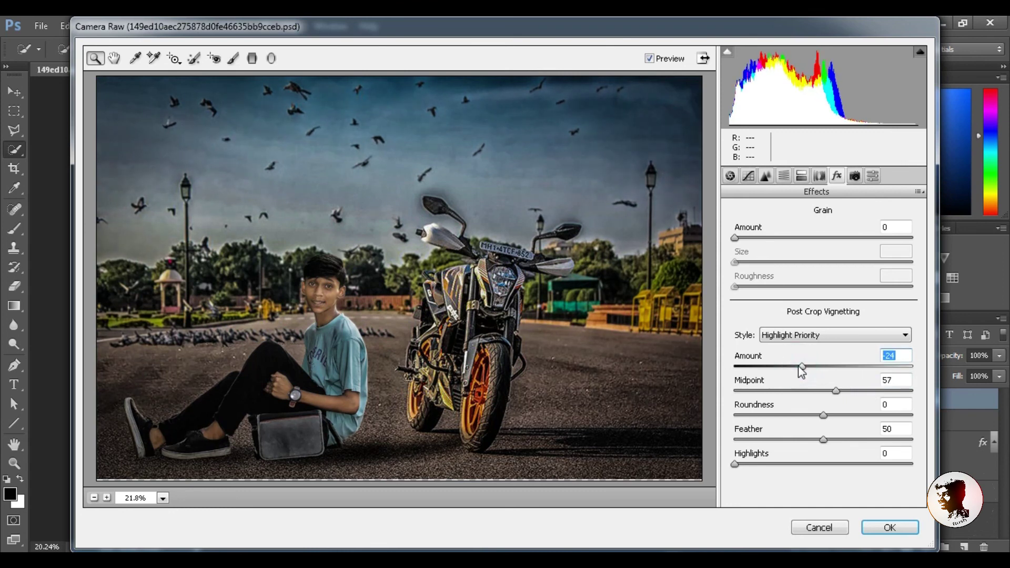
left_click_drag(823, 437, 789, 439)
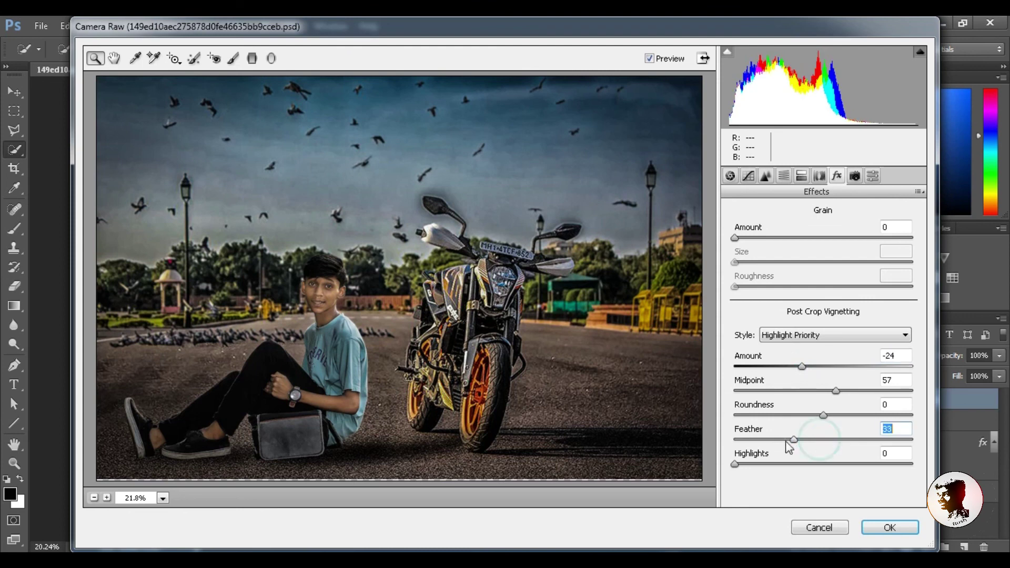
mouse_move(853, 439)
left_mouse_down()
mouse_move(872, 439)
mouse_move(790, 417)
mouse_move(861, 408)
mouse_move(842, 415)
left_mouse_up()
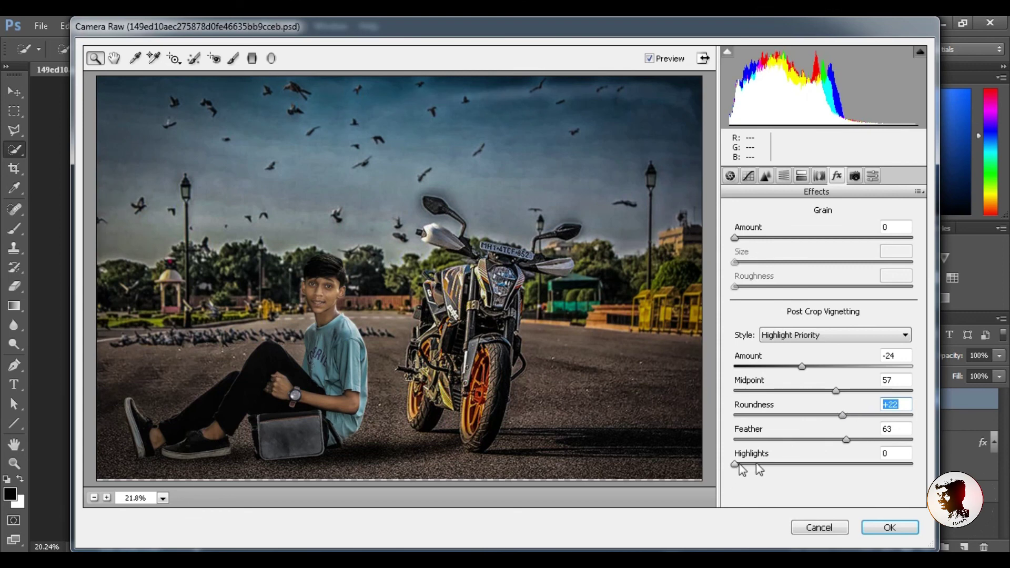
left_click_drag(736, 464, 753, 464)
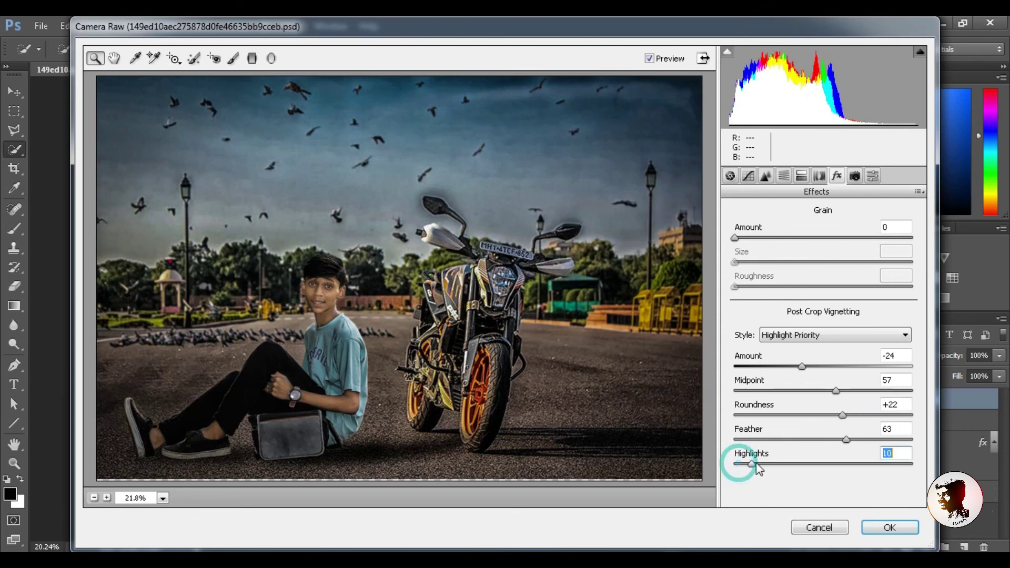
left_click(798, 366)
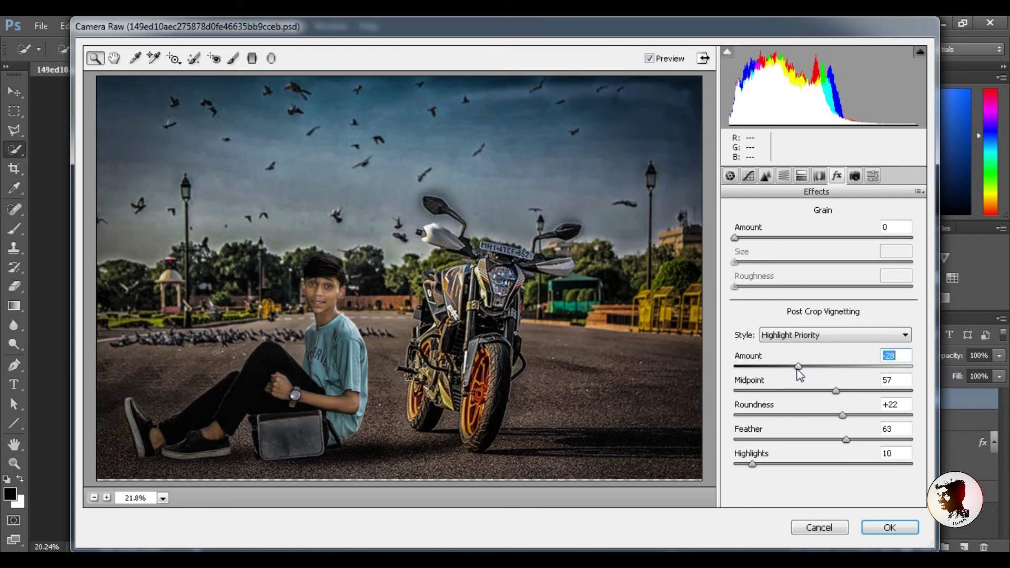
left_click(889, 529)
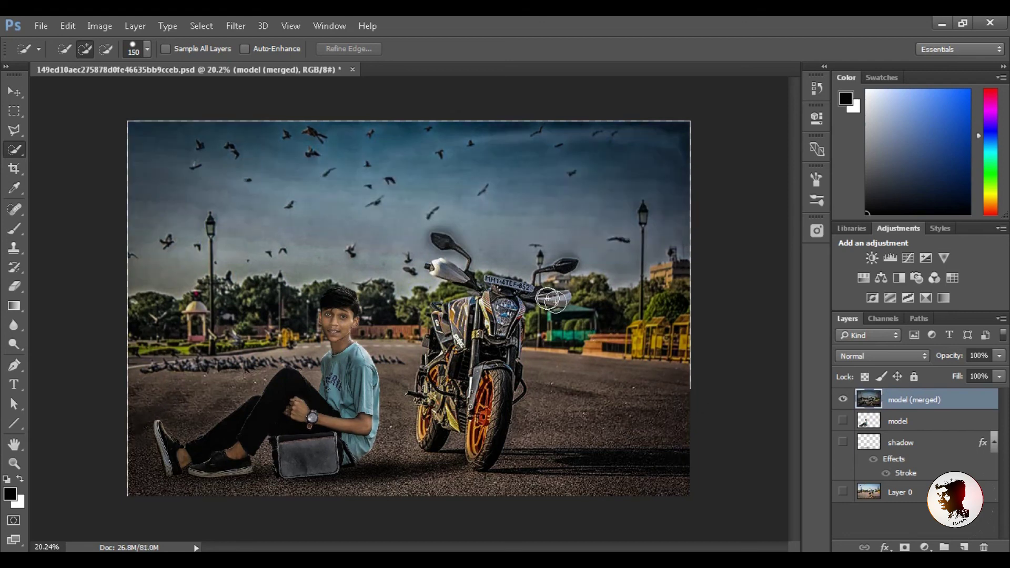
key("ctrl+minus")
key("ctrl+minus")
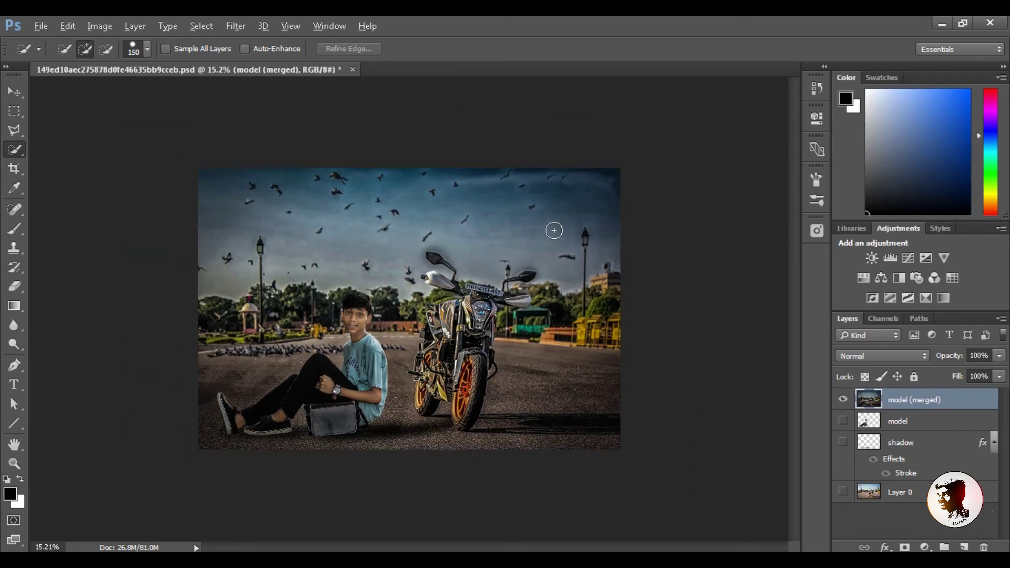
key("ctrl+plus")
key("ctrl+minus")
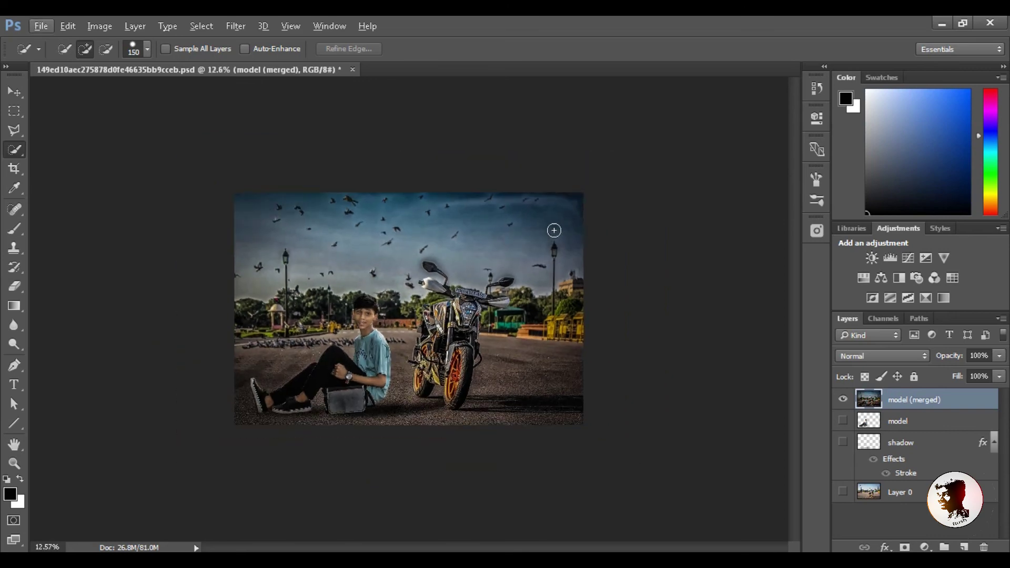
scroll(554, 231, "down", 2)
scroll(554, 231, "up", 3)
scroll(554, 231, "up", 3)
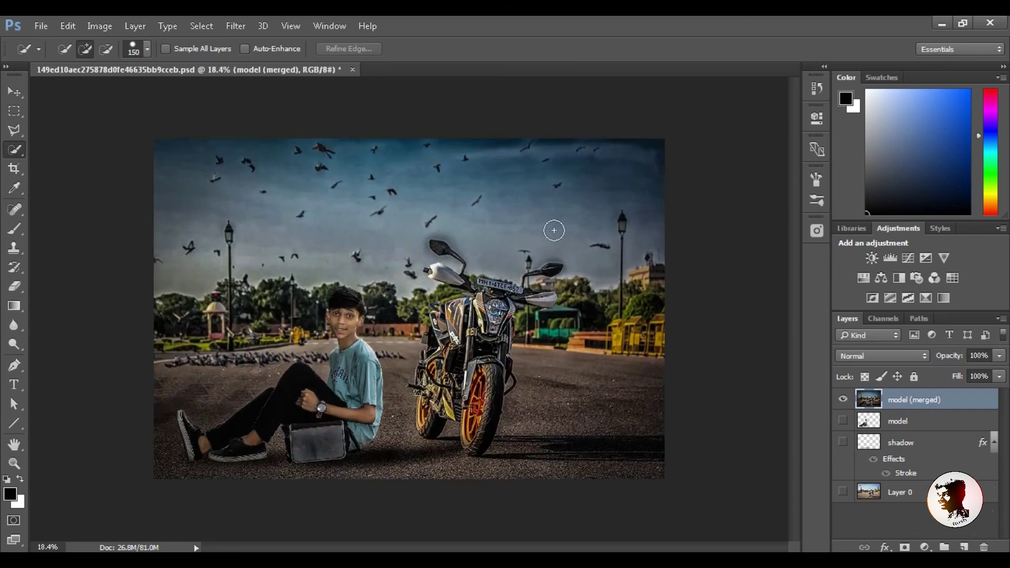